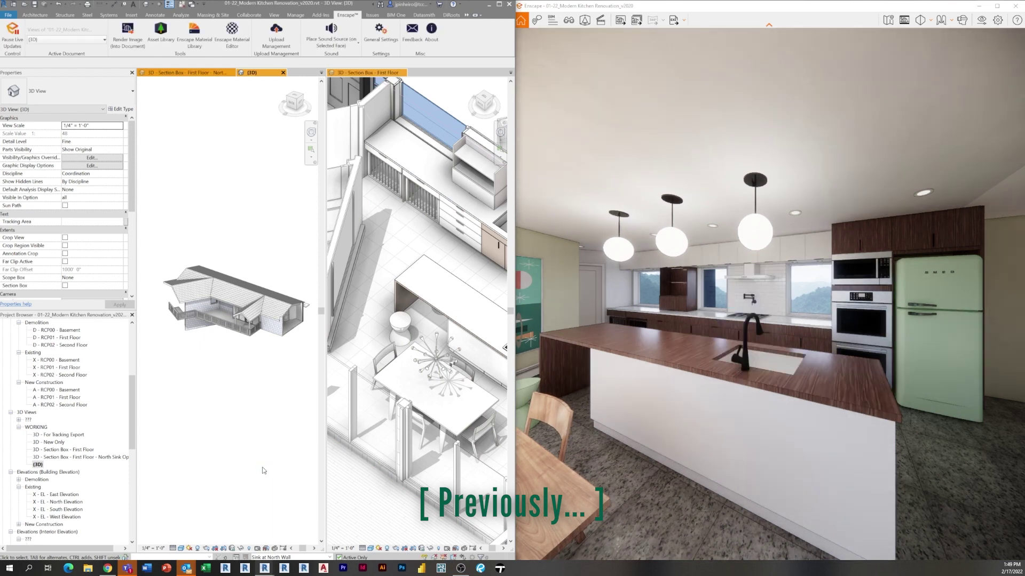
click(295, 555)
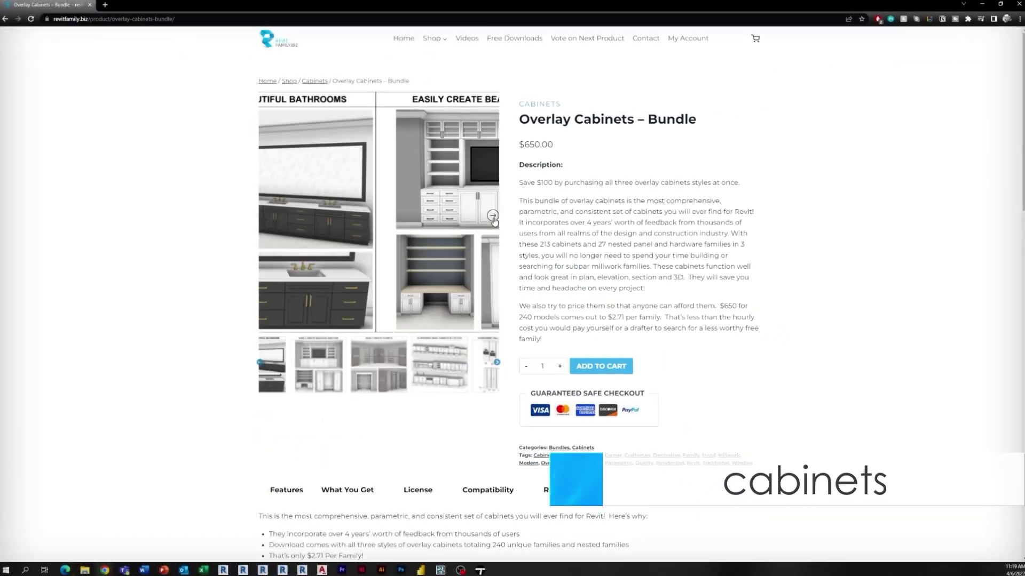
scroll(457, 285, down, 15)
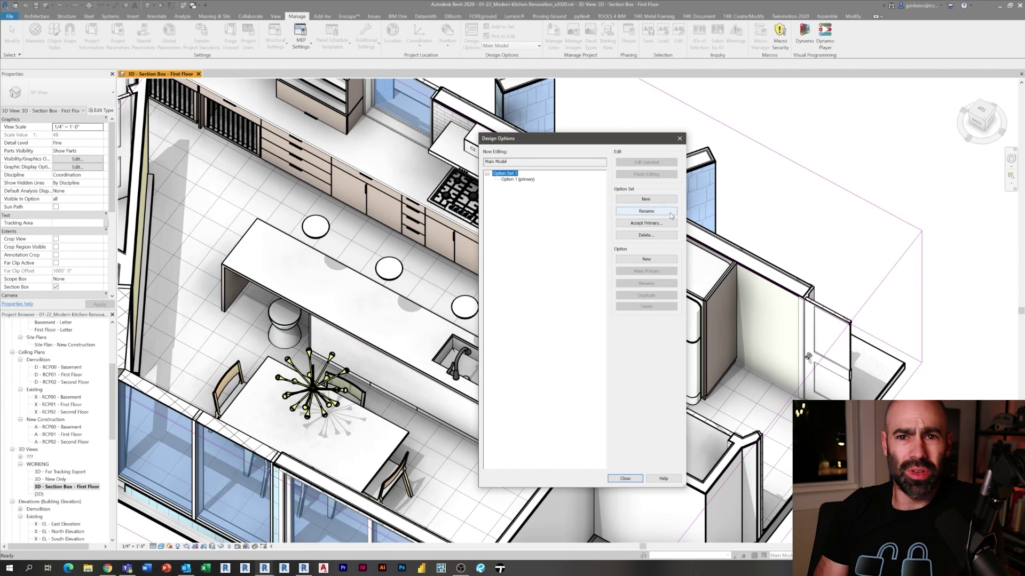
Rename the design option set as Enscape Entourage
click(666, 210)
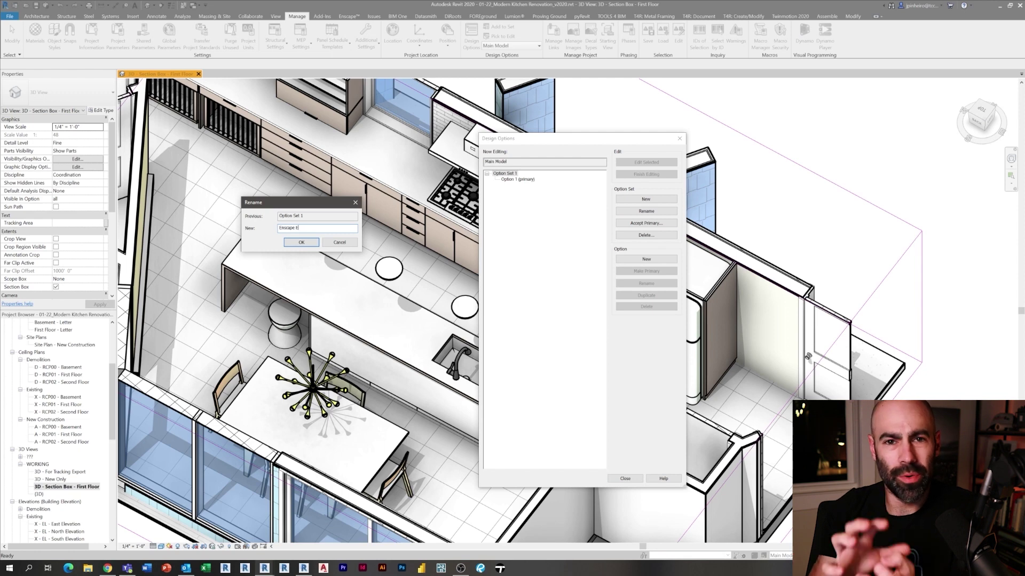
text(Enscape Entourage)
key(Return)
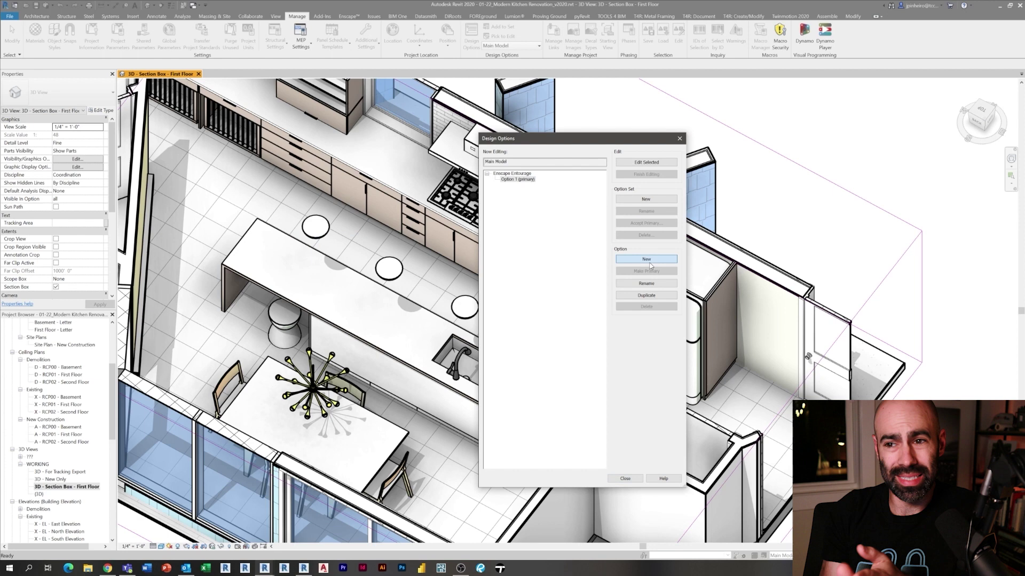
Add a second design option to the set, finish editing it, and rename the primary option as Enscape Off
click(650, 261)
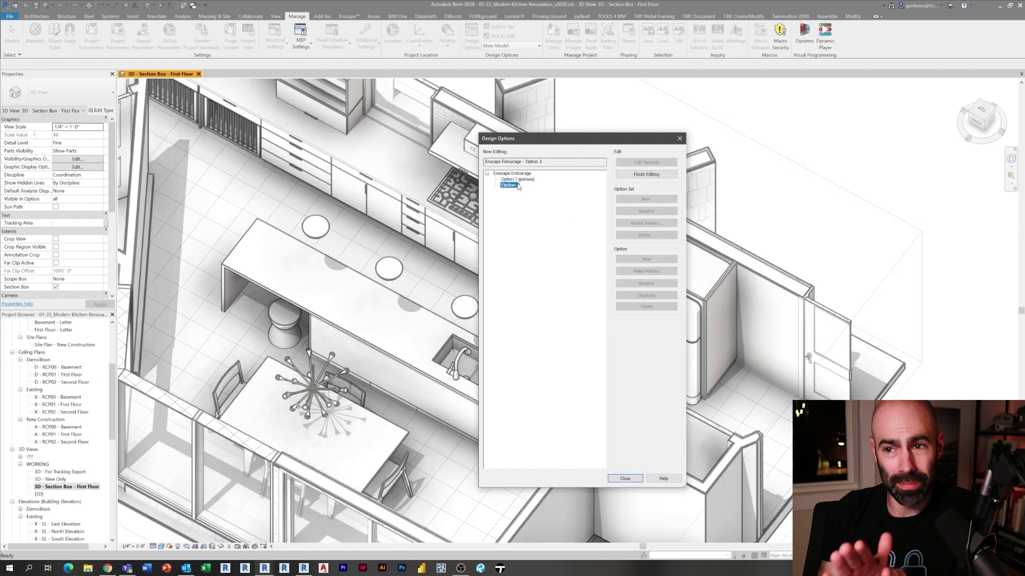
click(642, 175)
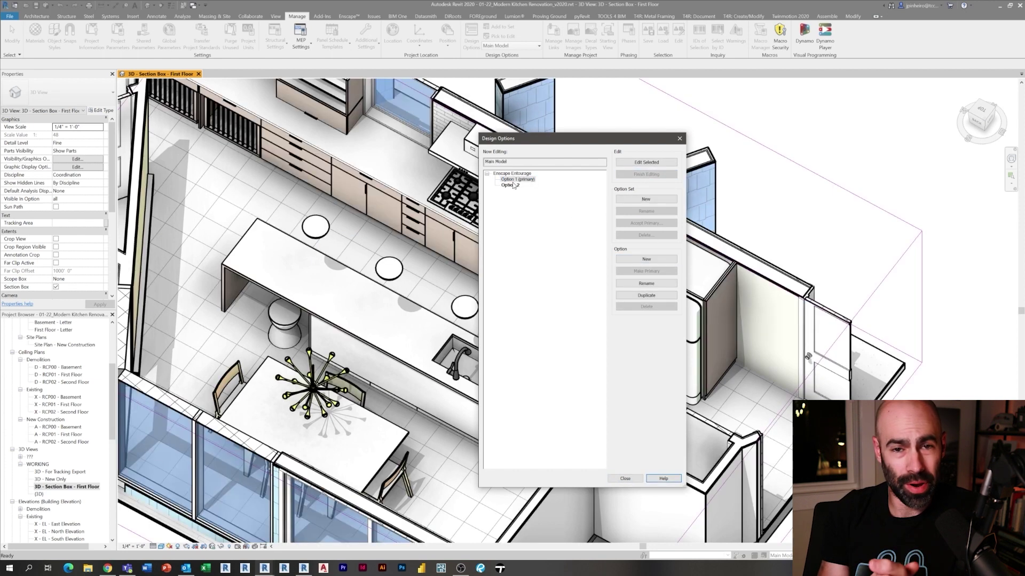
click(635, 283)
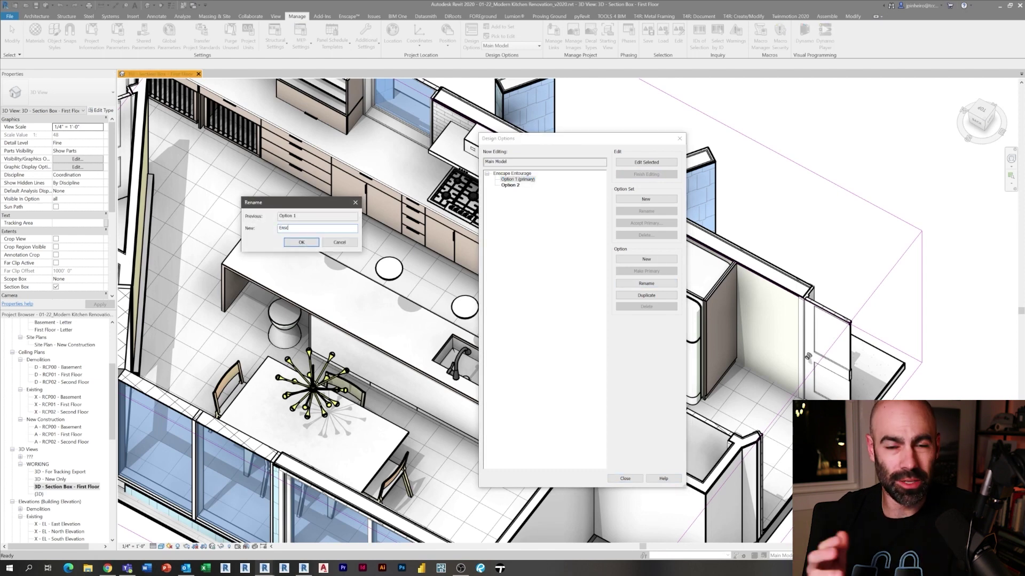
text(Enscape Off)
key(Return)
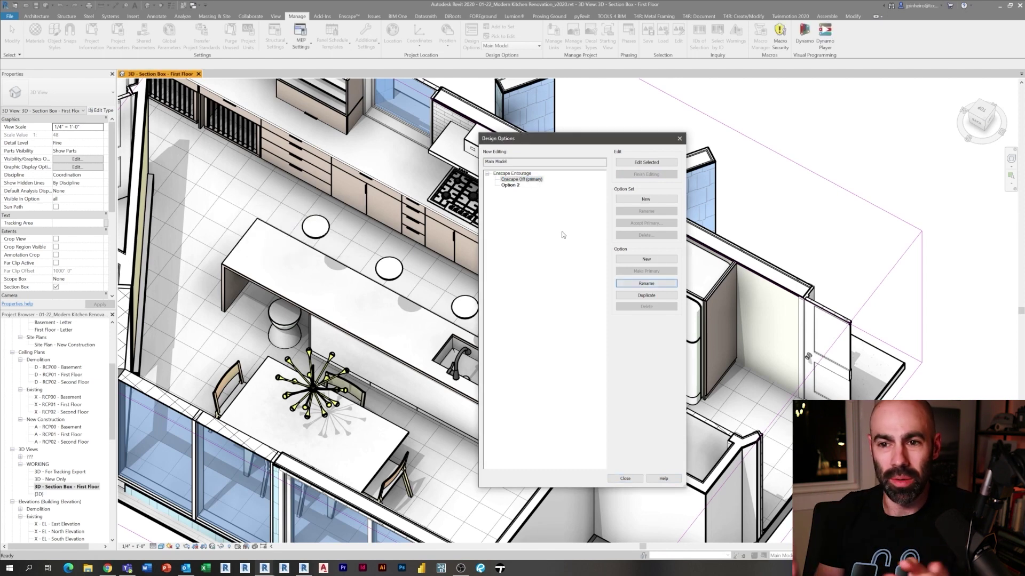
Rename Option 2 as Enscape On and close the design options settings
click(510, 184)
click(646, 284)
text(Enscape O)
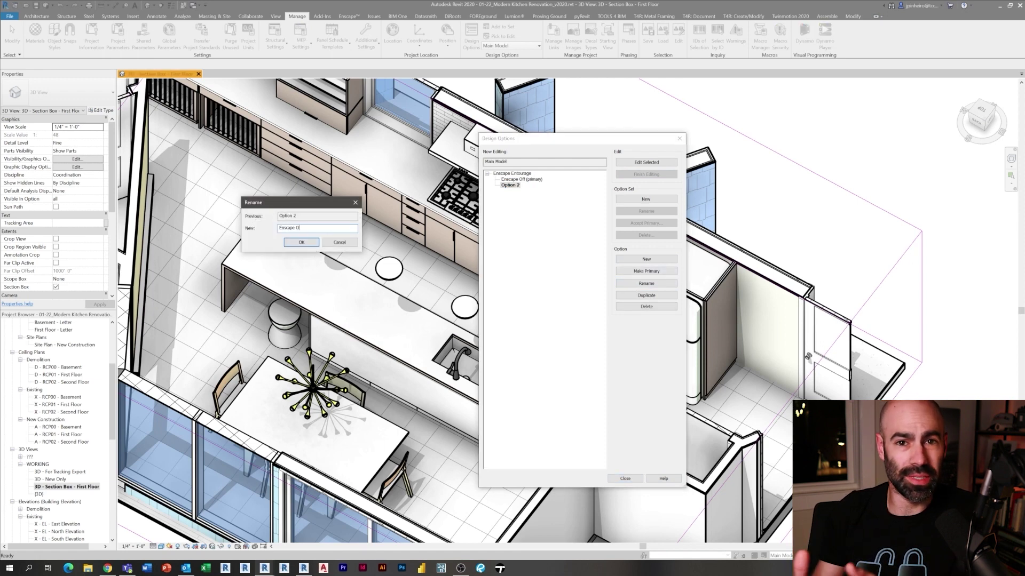
text(n)
key(Return)
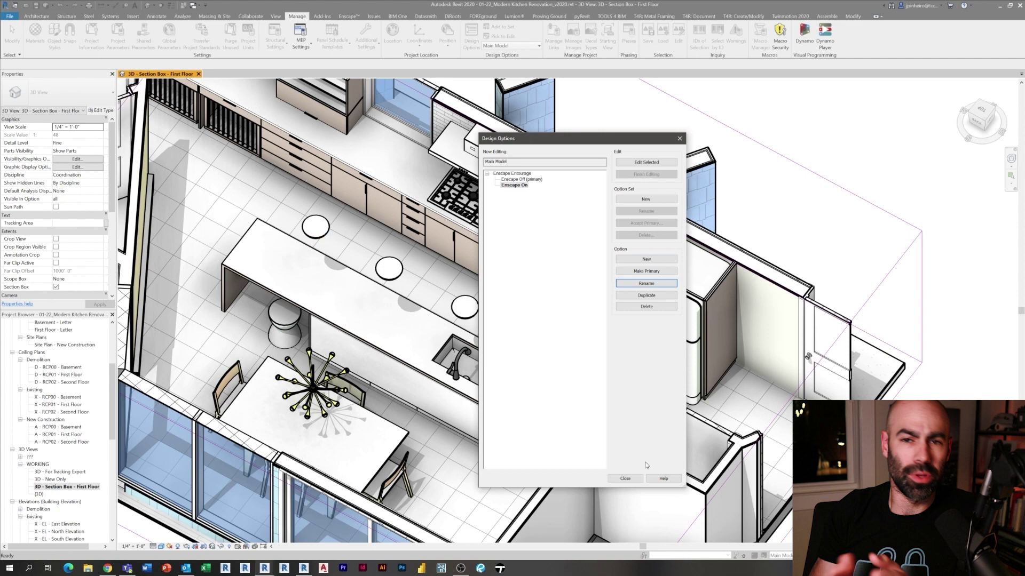
click(629, 481)
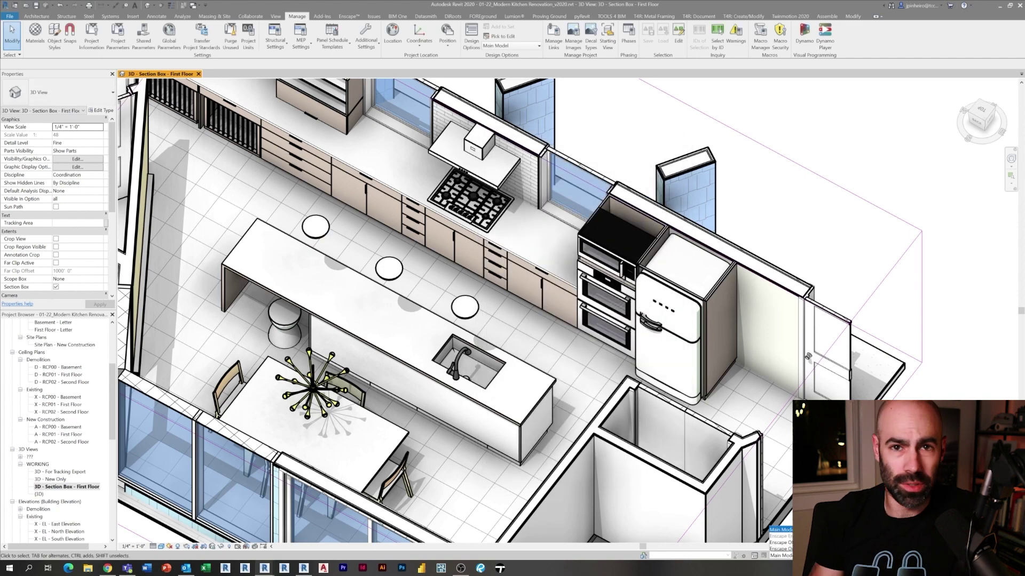
Make Enscape On the active design option
click(784, 548)
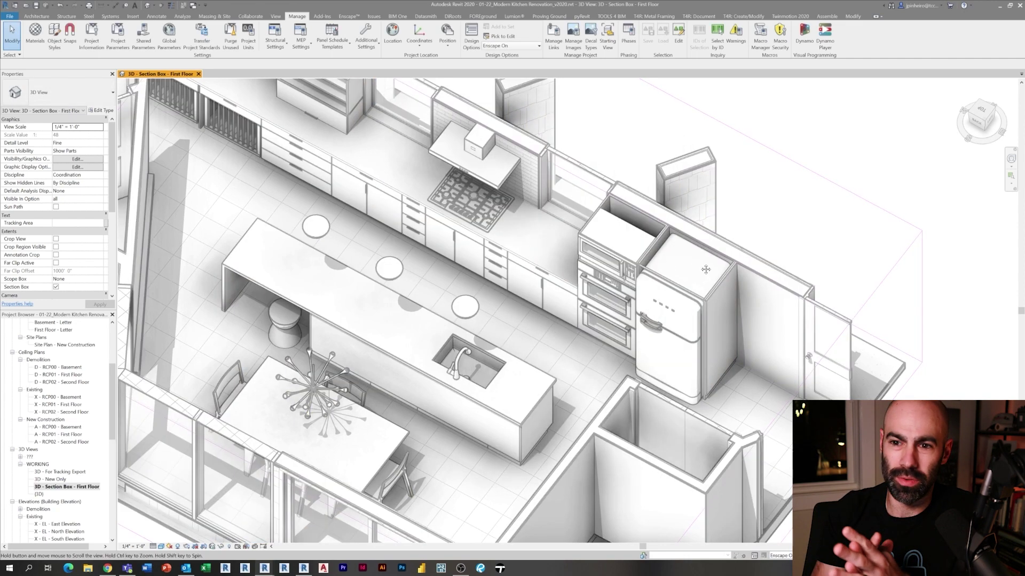
scroll(588, 358, down, 1)
middle_drag(546, 357, 648, 351)
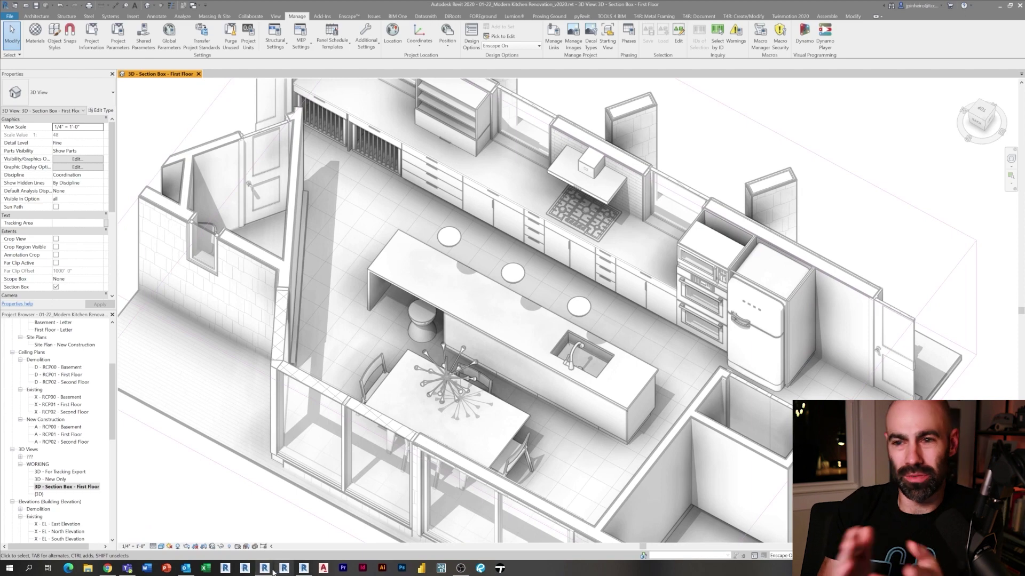
Switch to the Enscape window, open the Asset Library and filter its assets to kitchen items
mouse_move(269, 571)
click(295, 539)
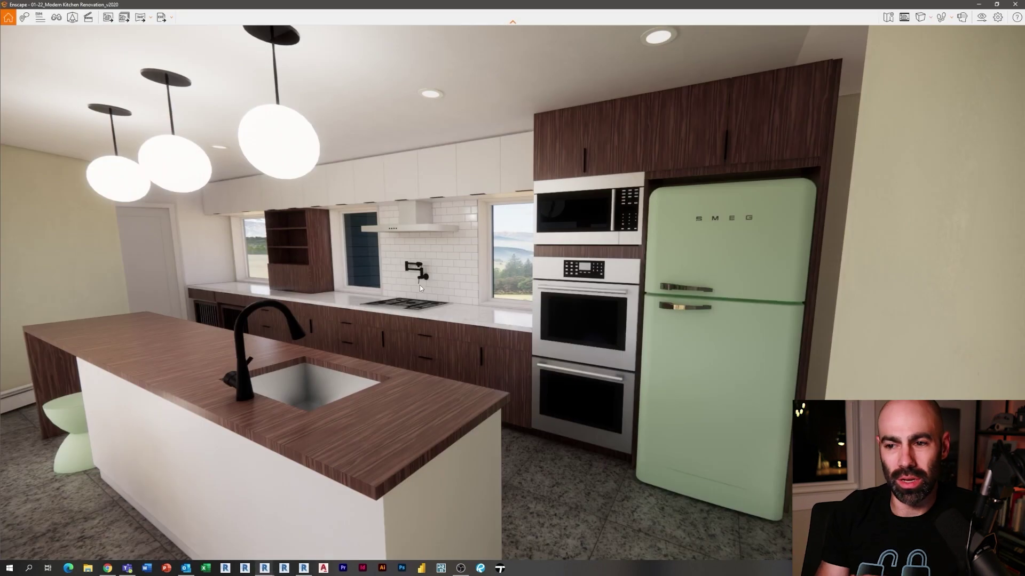
drag(419, 288, 294, 296)
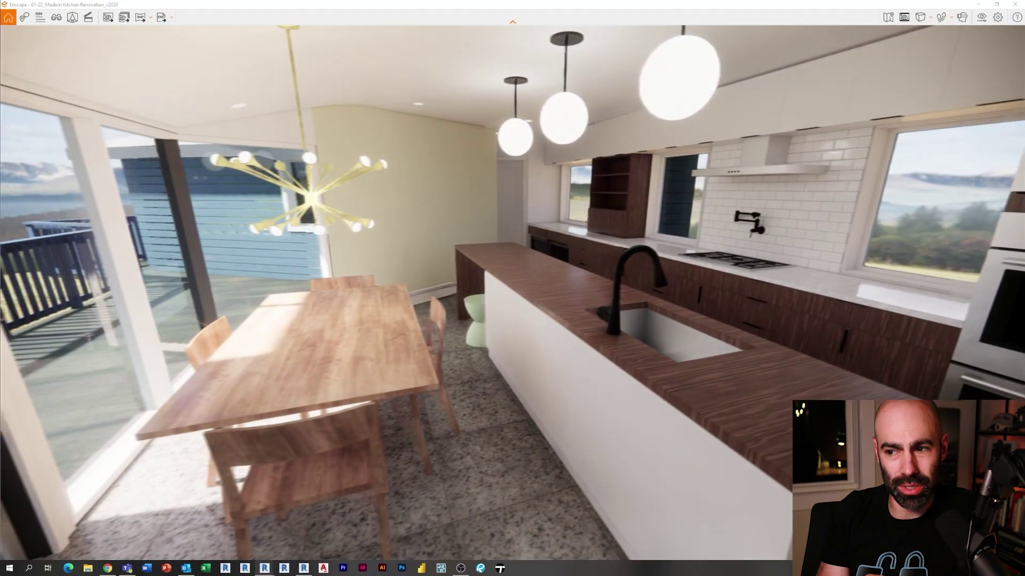
right_drag(294, 296, 418, 286)
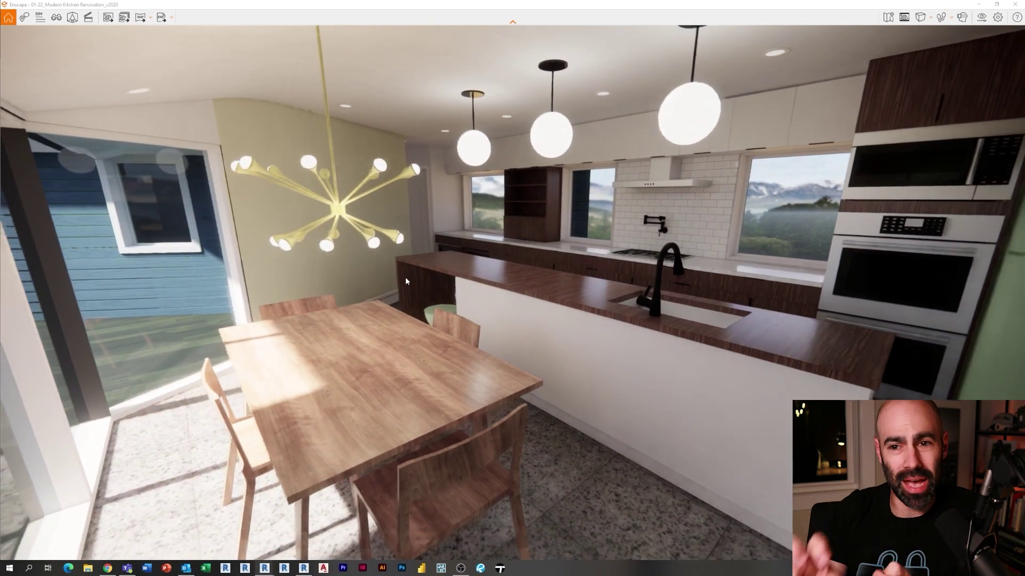
click(88, 17)
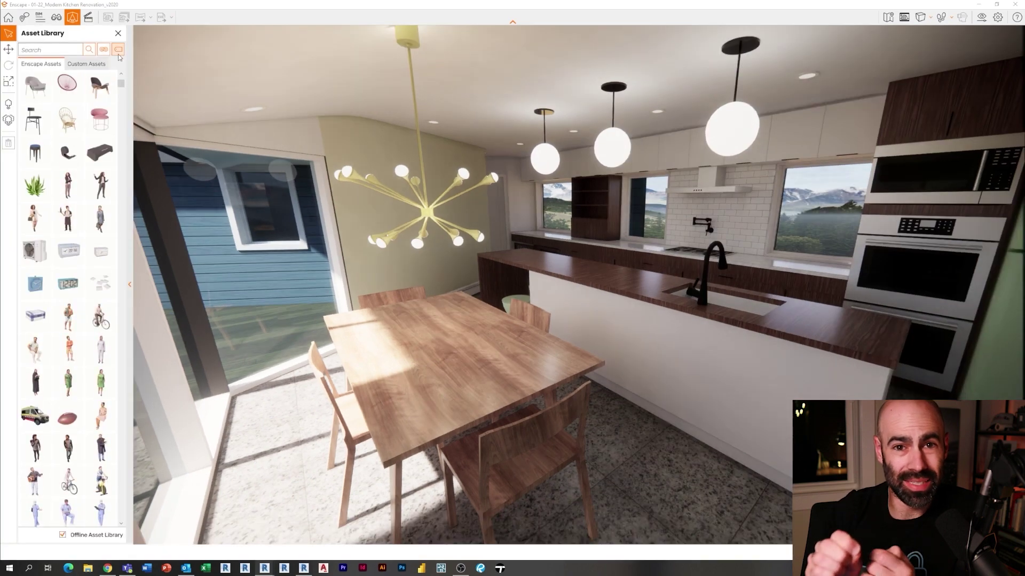
click(119, 53)
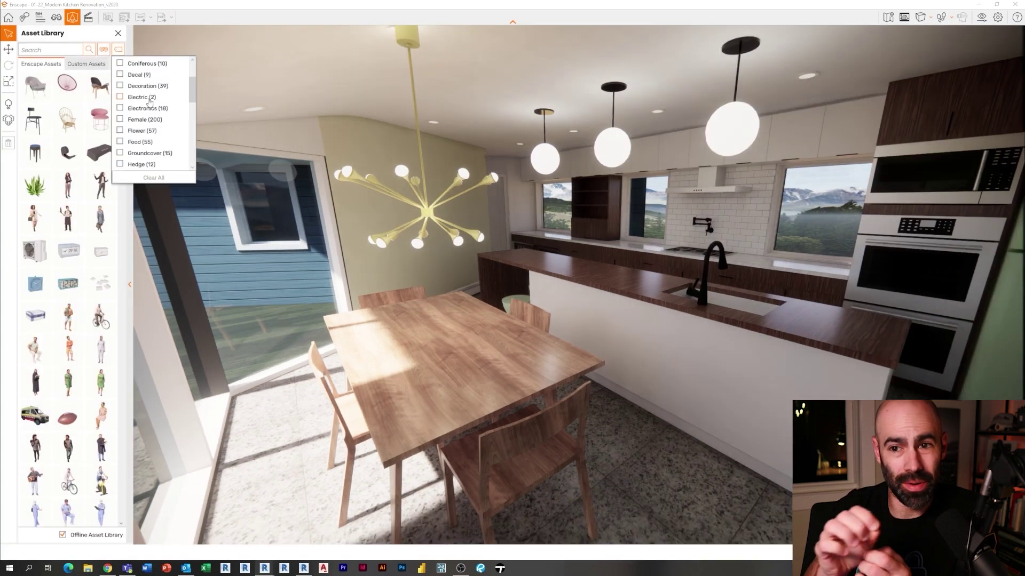
click(157, 107)
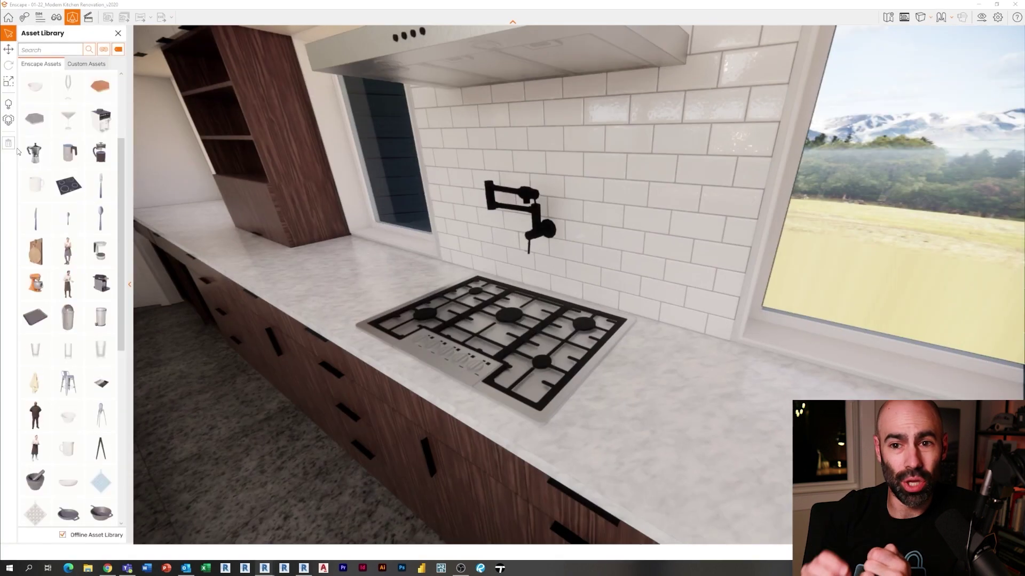
Place the light-blue kettle asset on the back corner of the cooktop nearest the ovens
scroll(75, 269, down, 10)
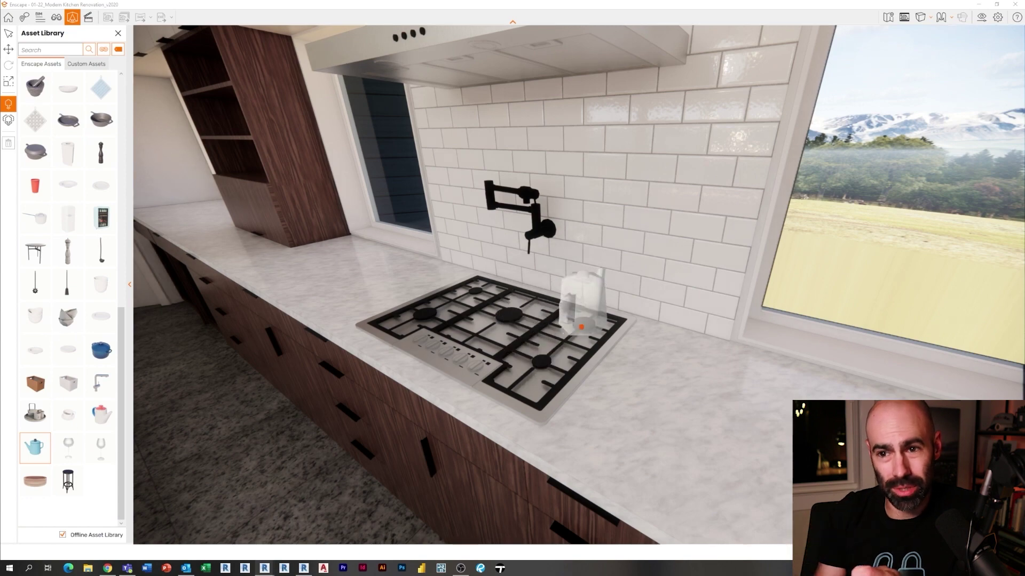
click(582, 322)
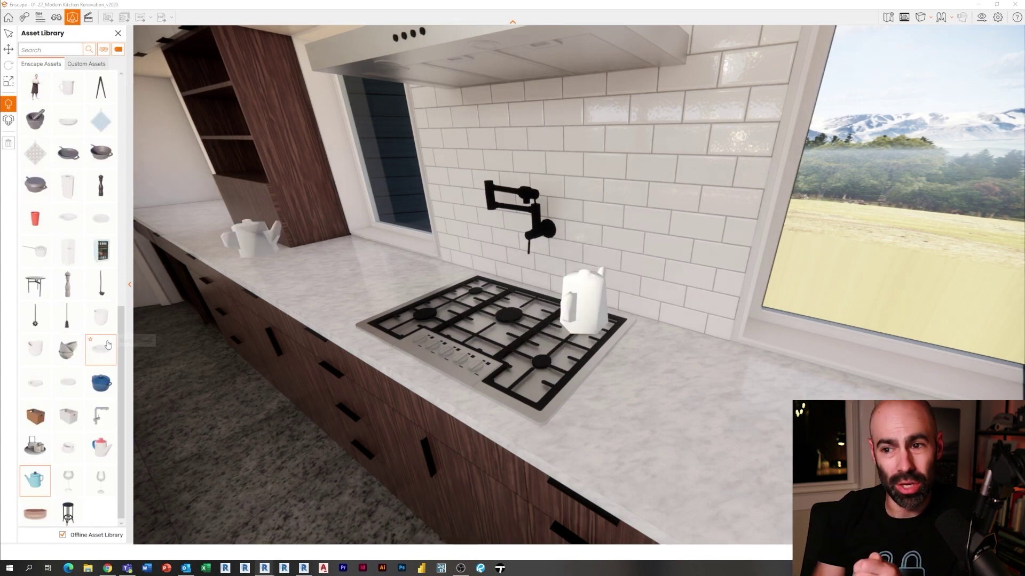
Try to place the Electric Mixer asset on a shelf of the open wood cabinet
scroll(108, 344, up, 10)
click(35, 415)
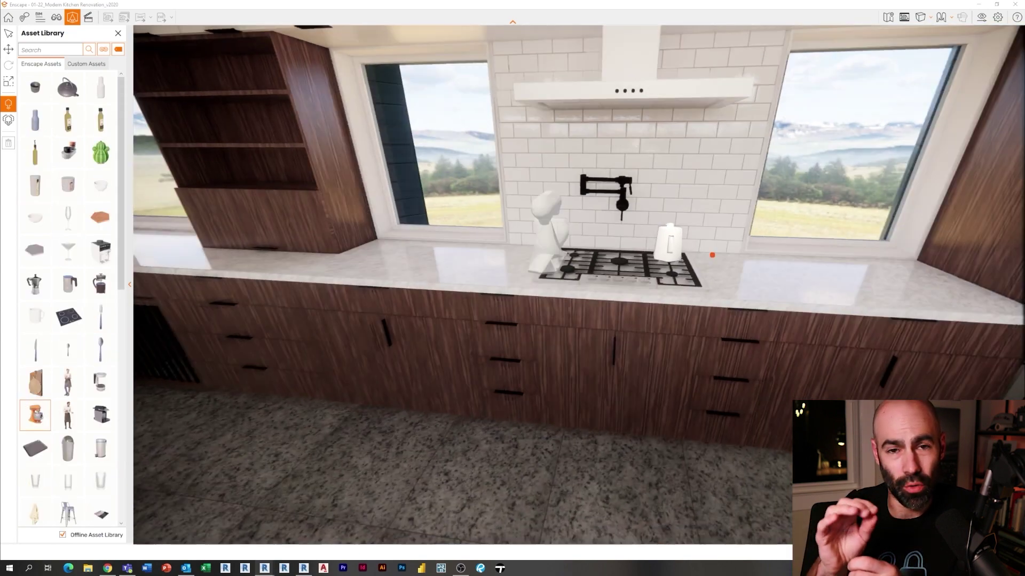
key(a)
key(w)
key(e)
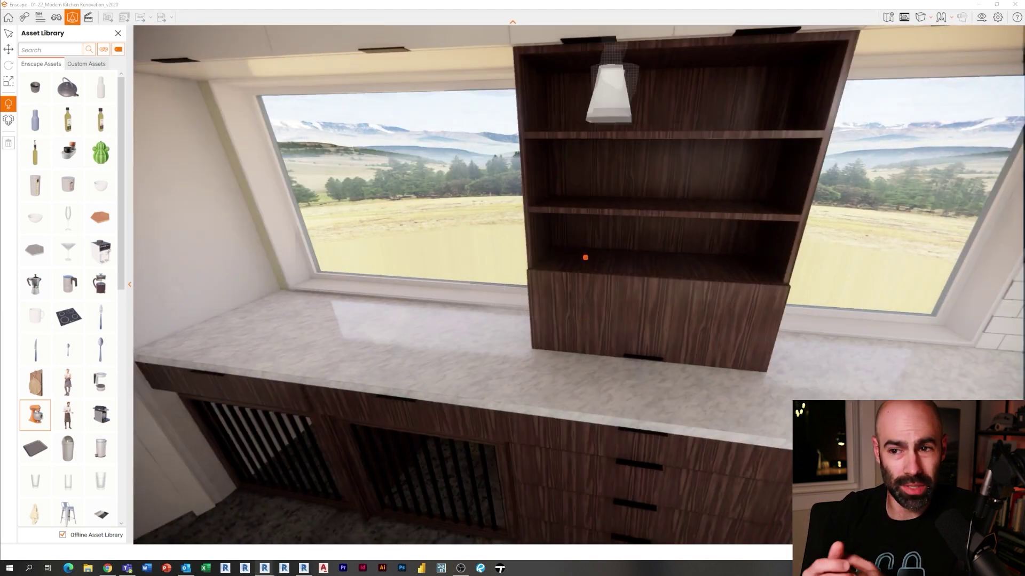
click(567, 263)
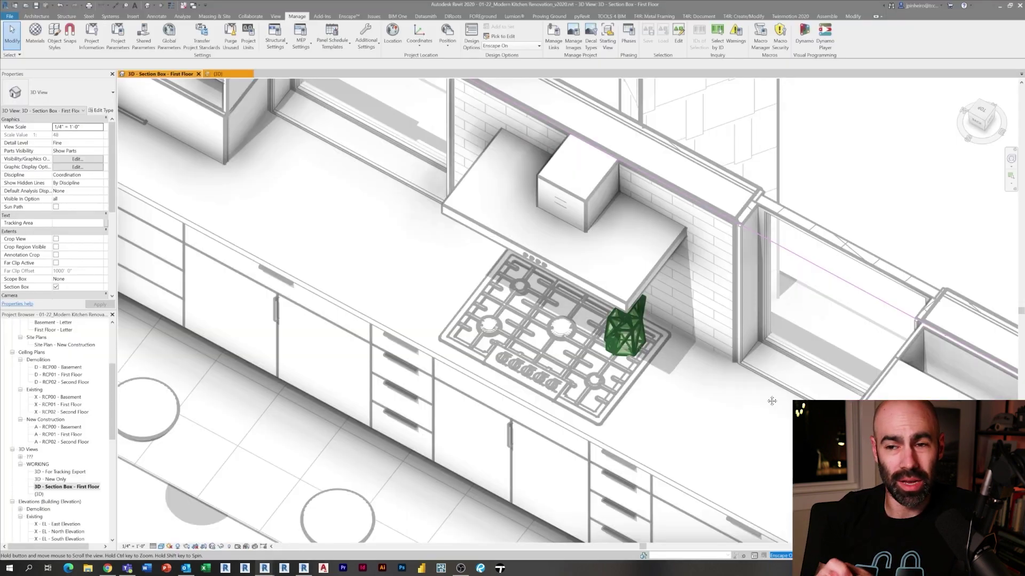
In Revit, make Main Model the active design option and reduce the open wall cabinet to one shelf
middle_drag(772, 401, 974, 448)
click(781, 556)
click(788, 527)
middle_drag(470, 214, 611, 339)
click(573, 194)
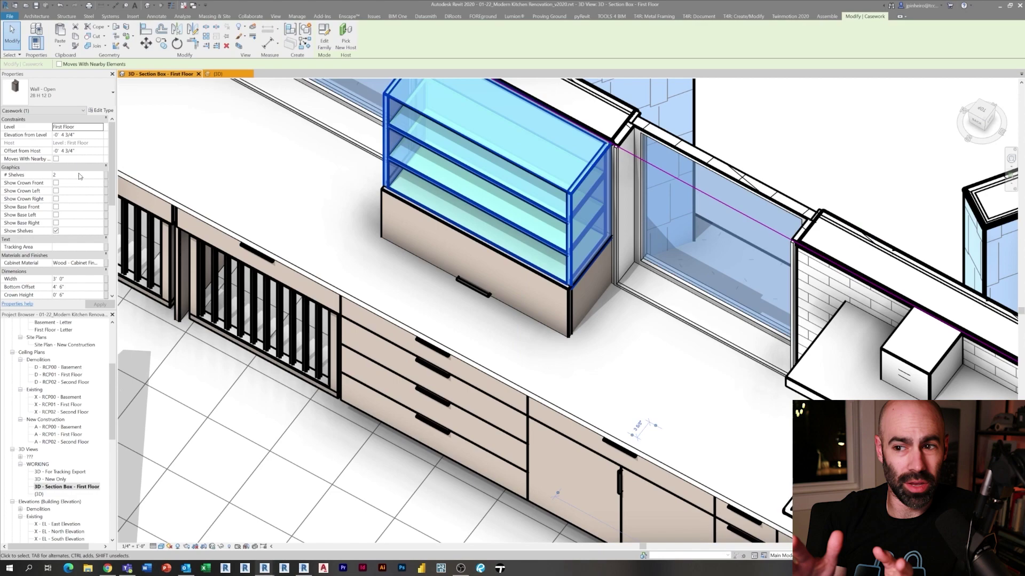
key(Escape)
Set the active design option back to Enscape On
scroll(550, 216, down, 2)
click(781, 556)
click(787, 541)
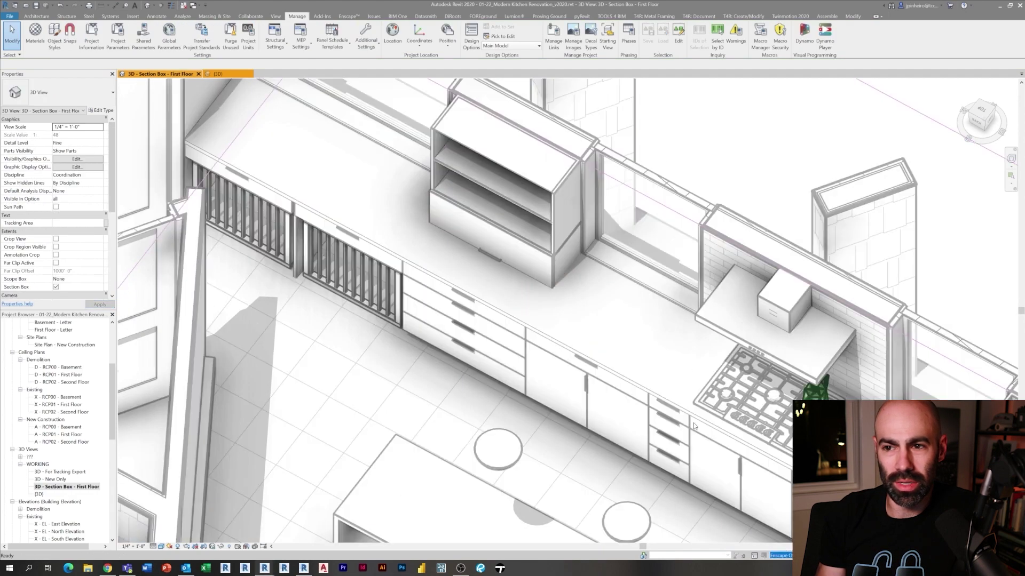
middle_drag(785, 403, 551, 337)
Switch to the Enscape window and place the Electric Mixer on the lower level of the open wood cabinet
click(263, 568)
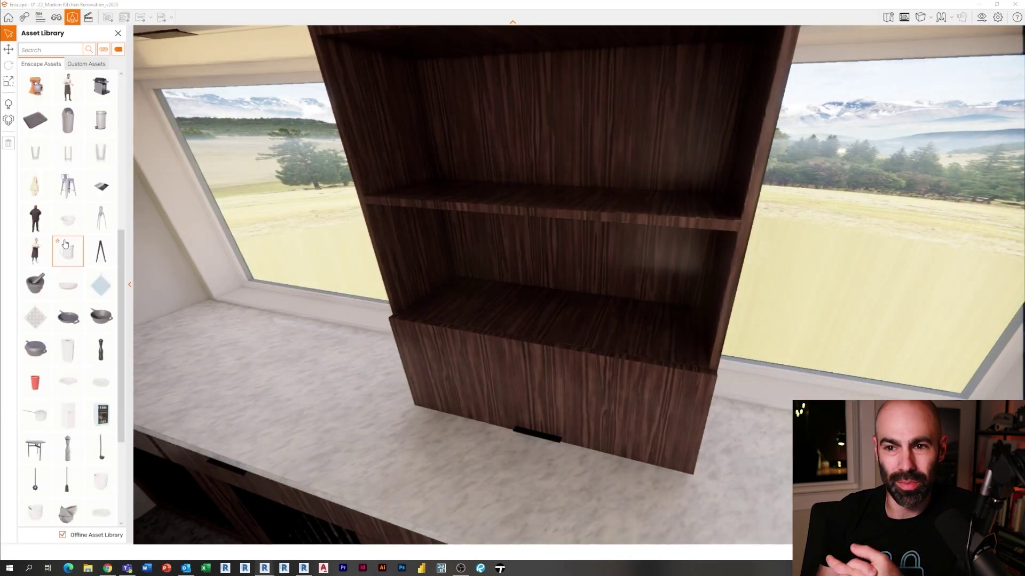
scroll(64, 244, up, 5)
click(35, 251)
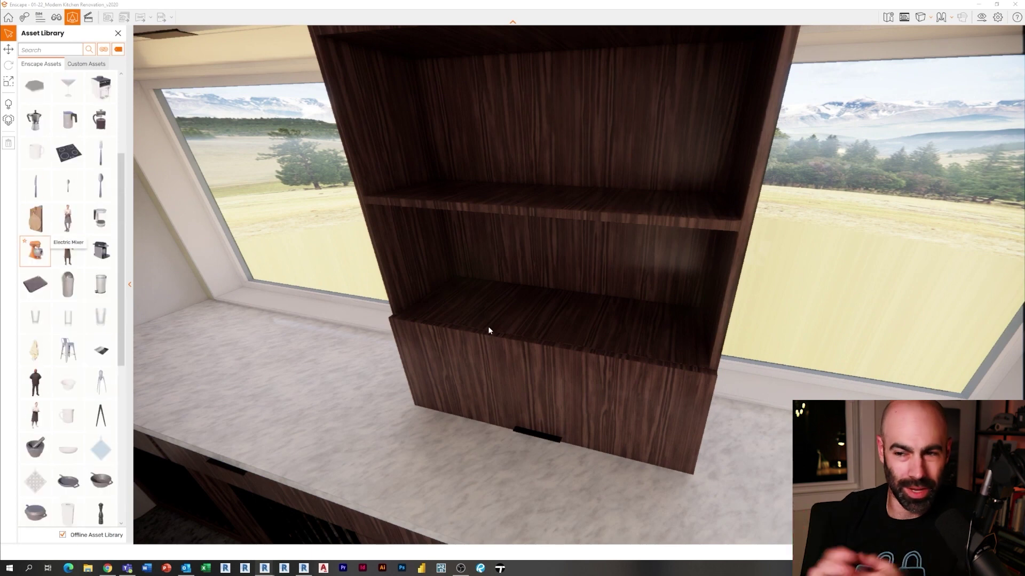
click(479, 289)
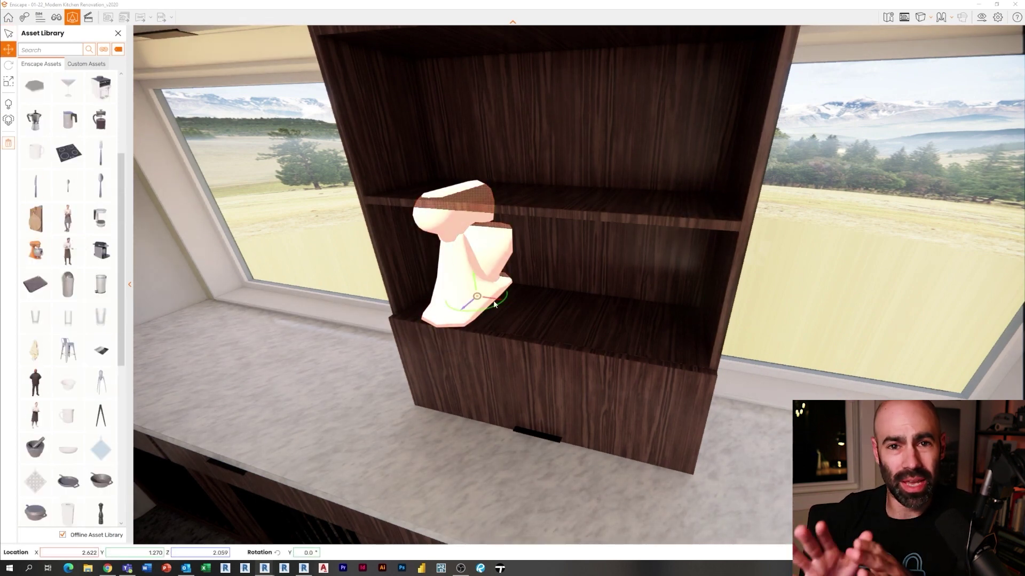
Rotate the mixer to face out of the cabinet and scale it to 76%
mouse_move(494, 305)
mouse_down()
mouse_move(472, 311)
mouse_move(449, 296)
mouse_move(477, 296)
mouse_up()
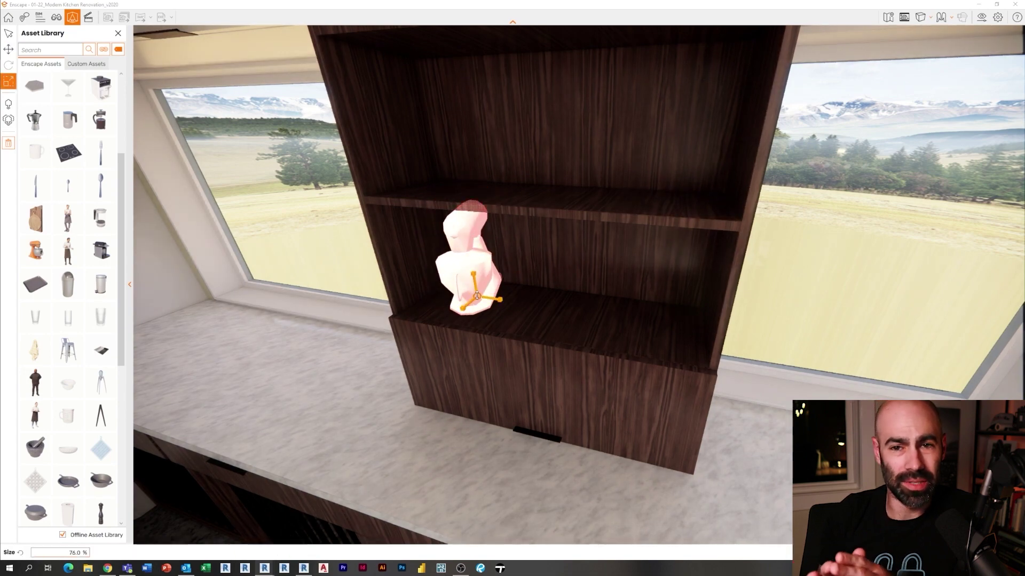
click(299, 224)
right_drag(437, 256, 640, 245)
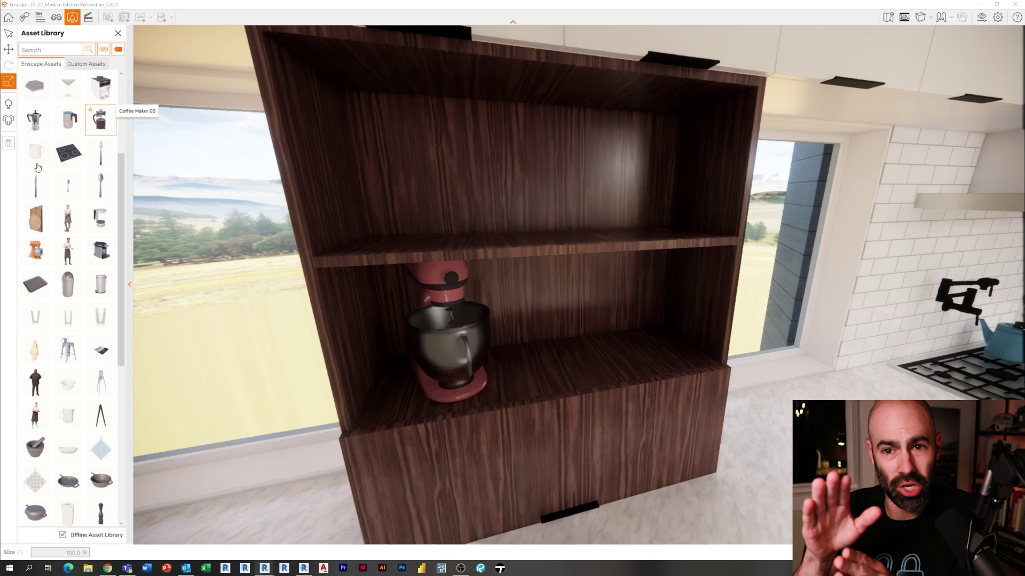
Place Coffee Maker 03 and the stovetop moka pot beside the mixer on the cabinet's lower level
click(101, 120)
click(663, 344)
click(36, 121)
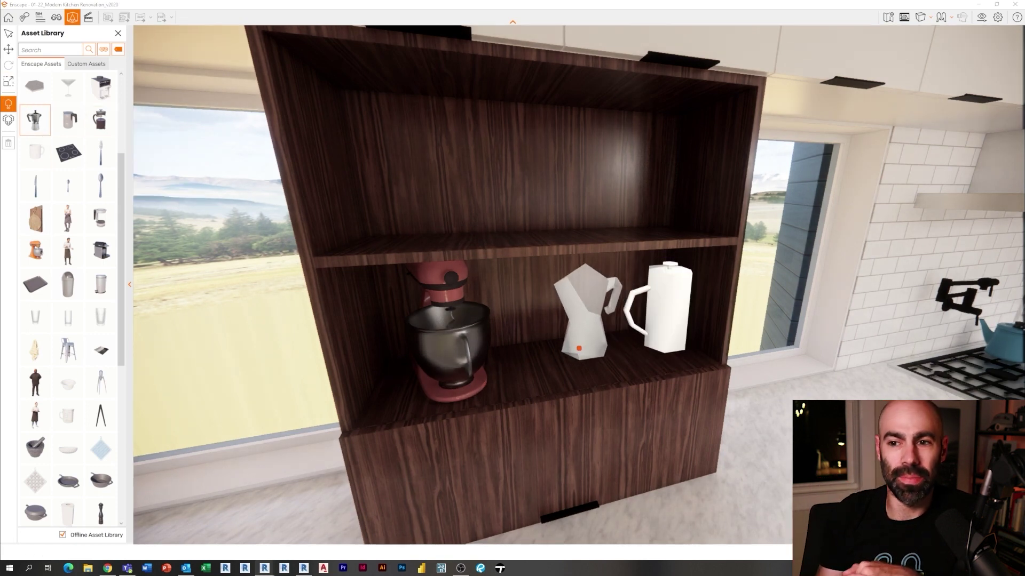
click(573, 352)
Place two coffee mugs between the mixer and the moka pot, one in front of the other
scroll(101, 186, up, 4)
click(36, 284)
click(527, 358)
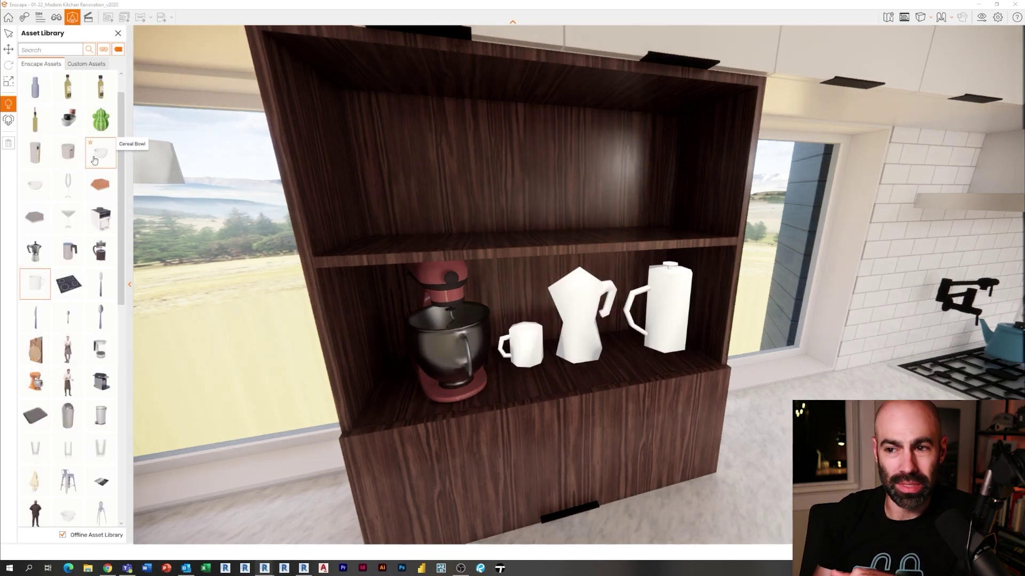
click(524, 389)
Place a large plate on the upper shelf of the open wood cabinet, above the mixer
scroll(80, 330, up, 1)
scroll(484, 160, up, 3)
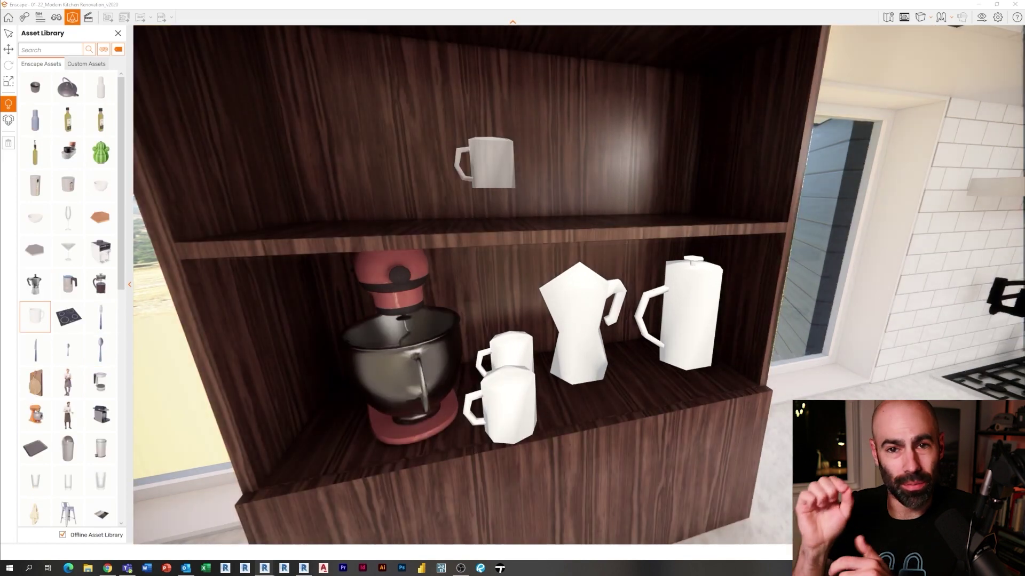
right_drag(485, 160, 453, 251)
click(38, 229)
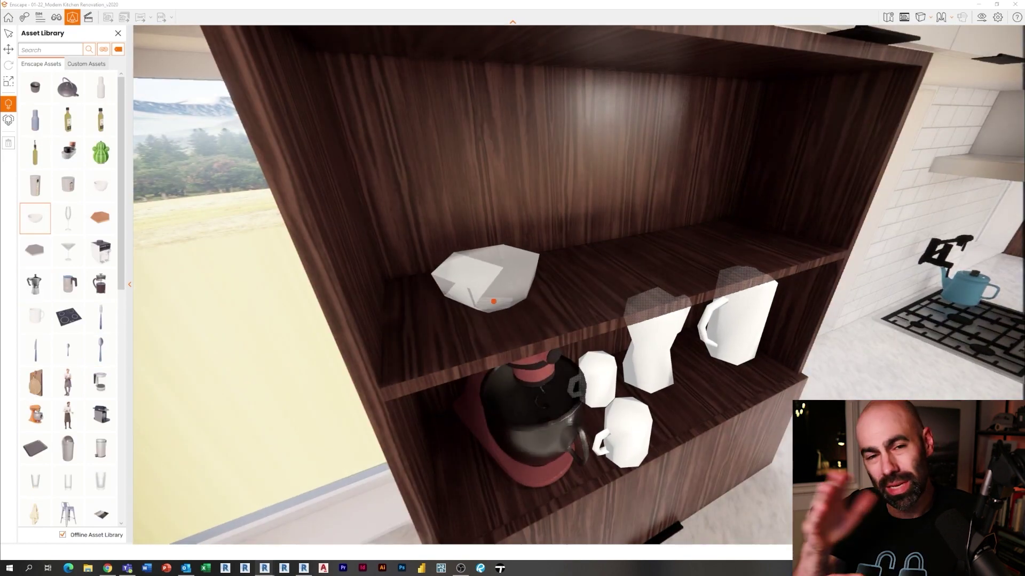
scroll(69, 320, down, 10)
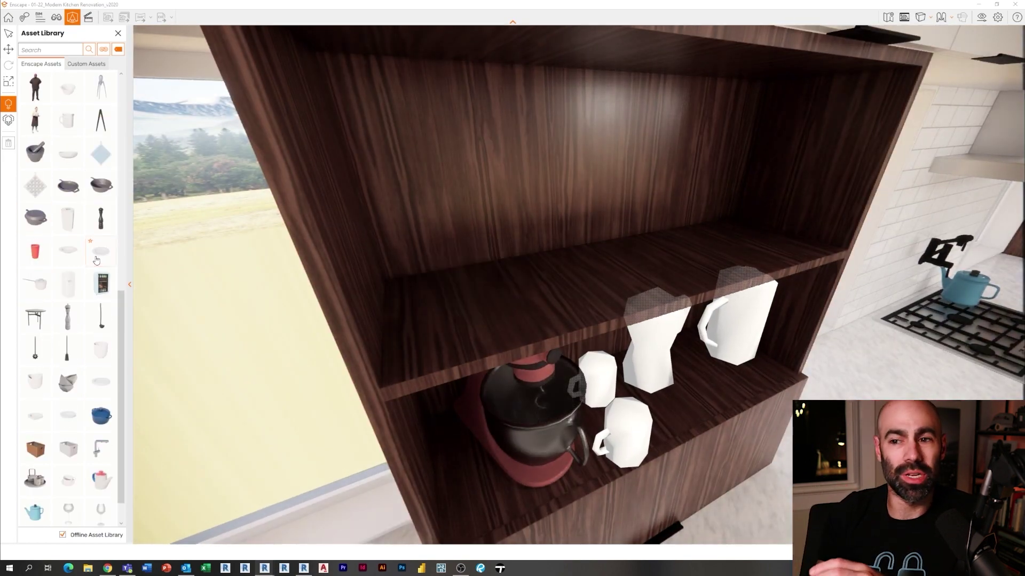
click(101, 250)
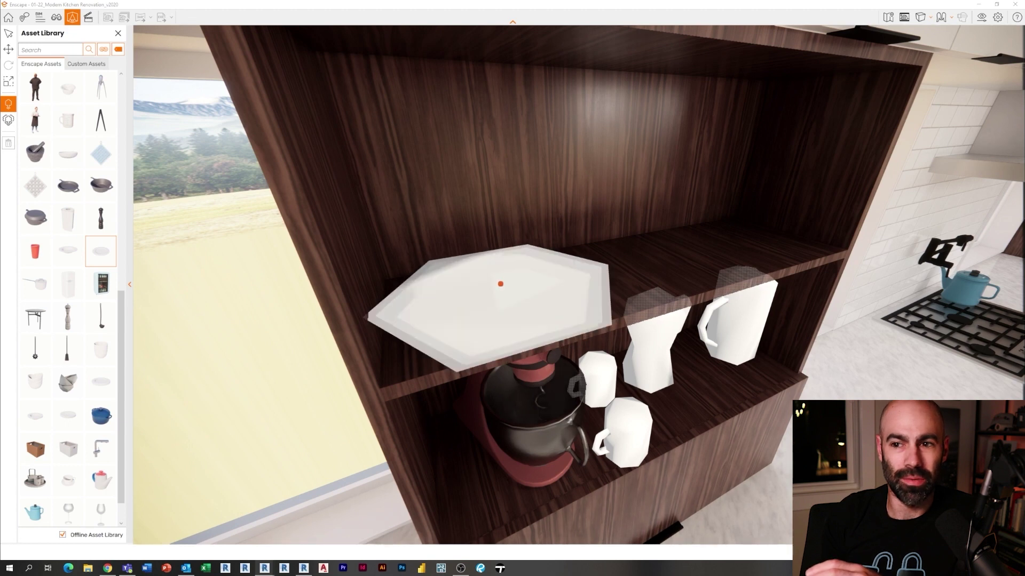
click(501, 285)
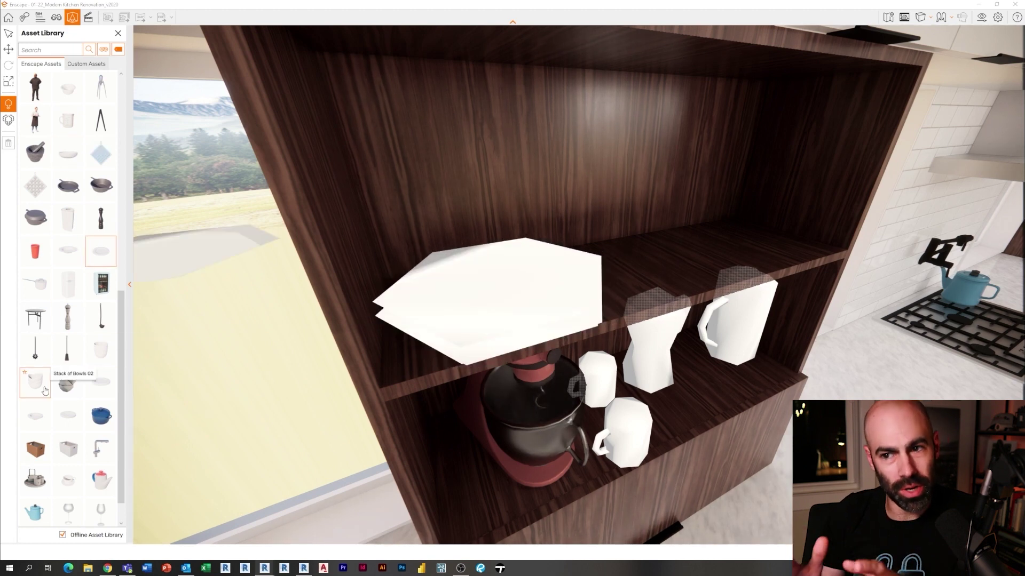
Delete the large plate from the upper shelf of the open cabinet
key(Escape)
click(561, 293)
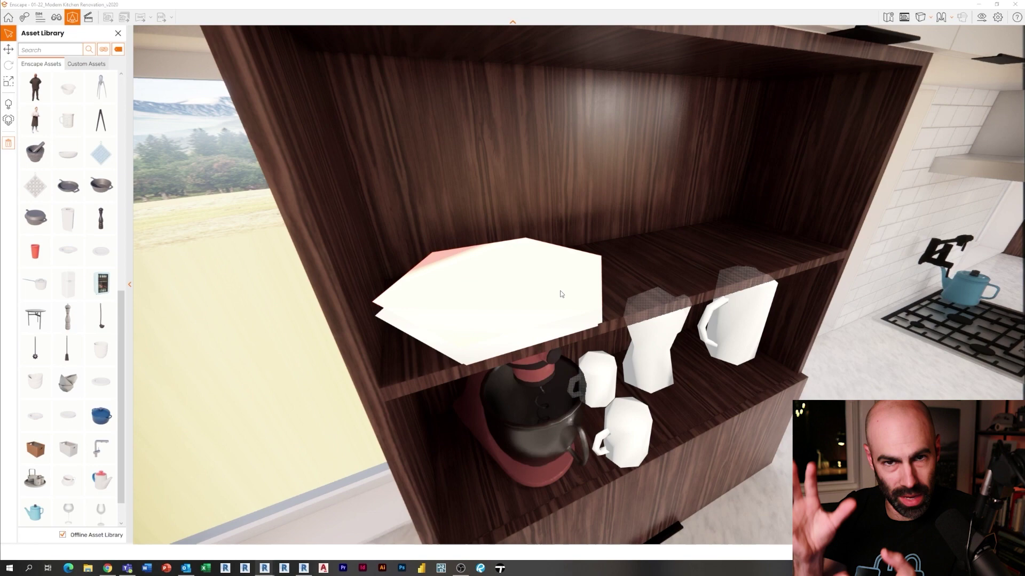
middle_drag(464, 270, 521, 284)
click(556, 321)
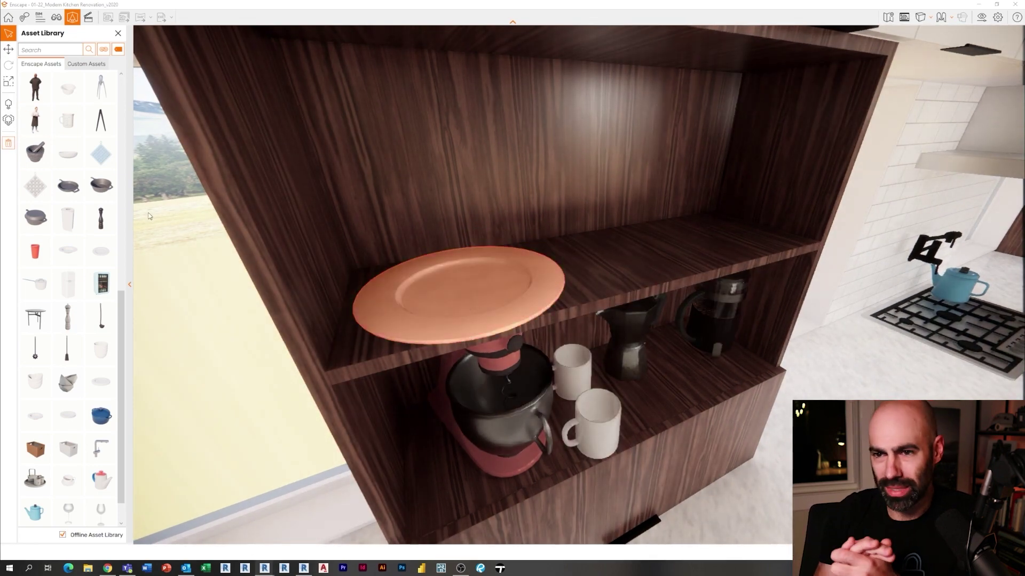
key(Delete)
Place smaller plates at three spots along the upper shelf and stack a second one on the plate above the mixer
click(66, 419)
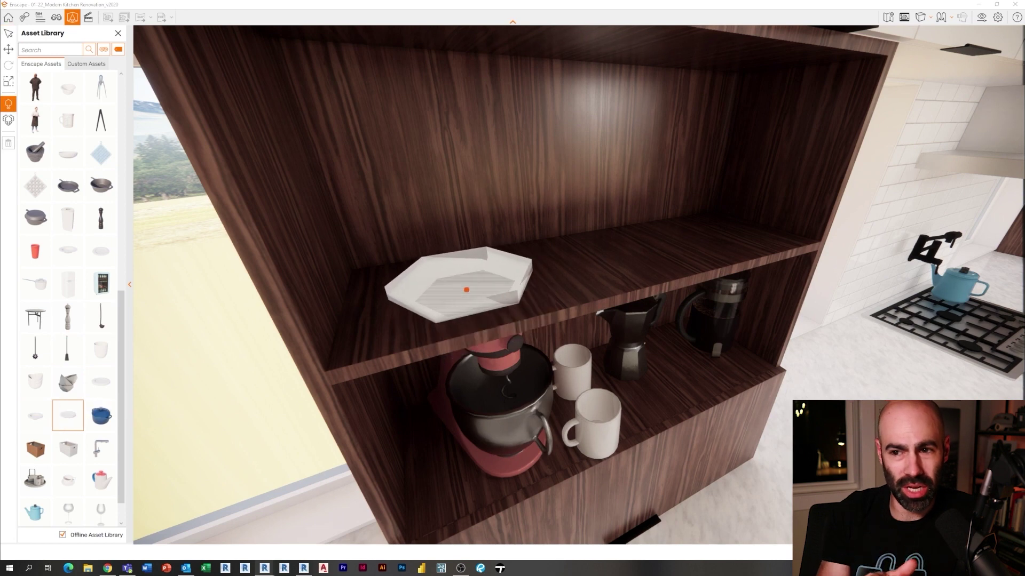
click(459, 280)
click(602, 251)
click(708, 227)
click(462, 277)
Place a large bowl stack on the doubled plates above the mixer and Stack of Bowls 02 on the middle plate
click(101, 350)
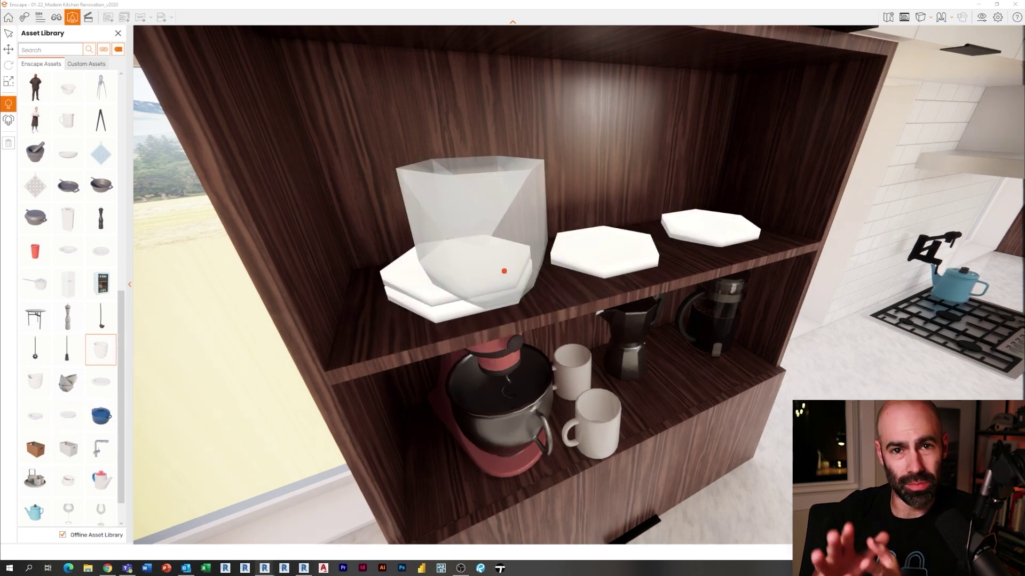
click(458, 260)
click(72, 253)
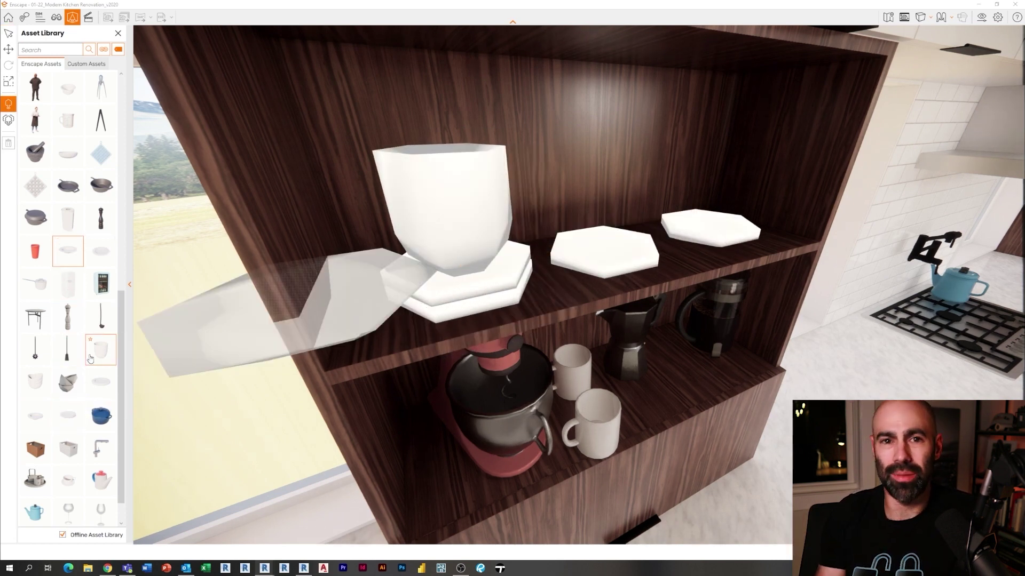
click(37, 382)
click(602, 242)
Place a cup with saucer in front of the moka pot and another large bowl stack on the third plate
scroll(86, 328, down, 2)
click(70, 420)
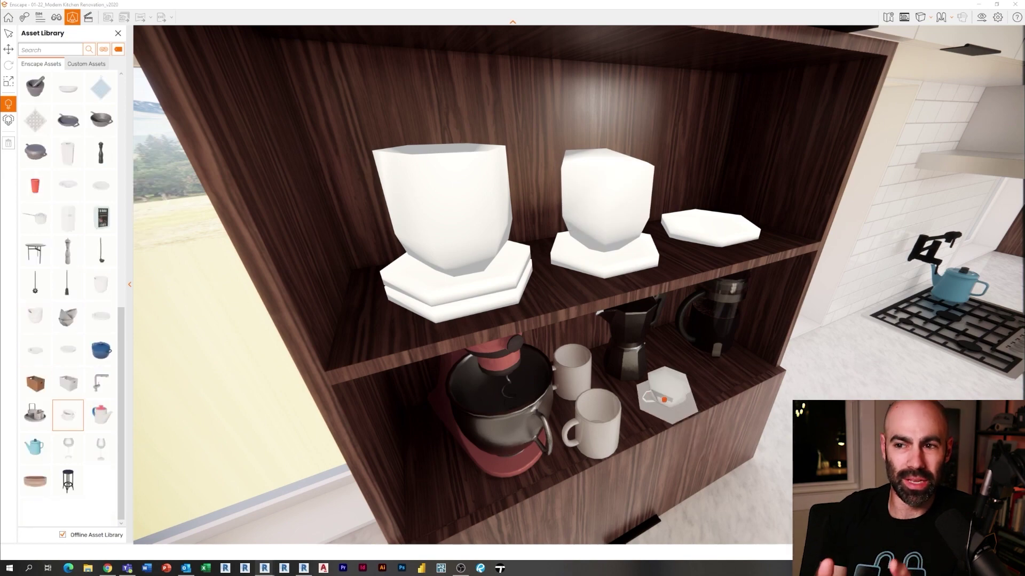
click(664, 398)
click(100, 284)
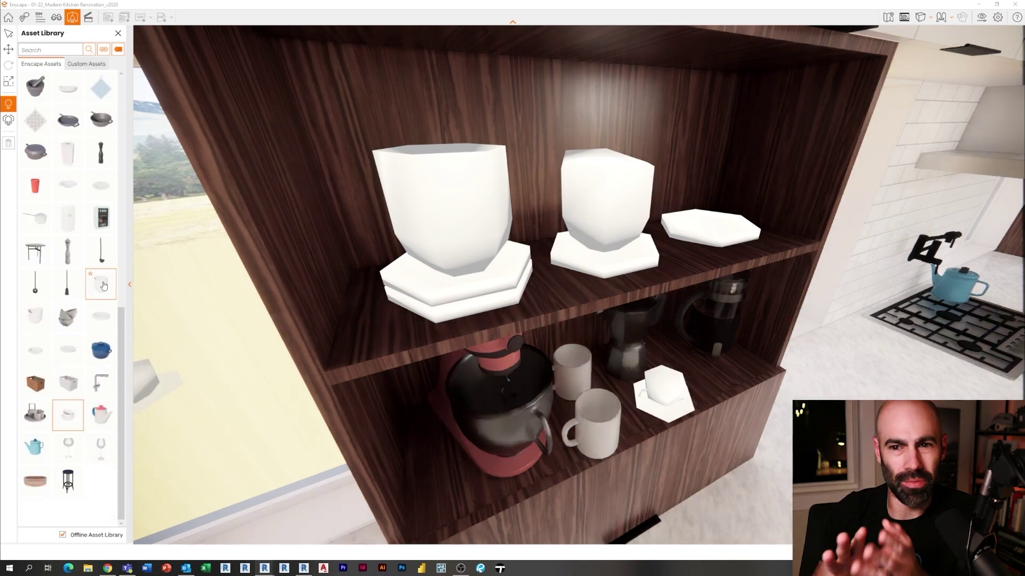
click(713, 227)
Arrange a cluster of bottles and jars on the kitchen island's wood countertop
right_drag(679, 296, 747, 359)
click(36, 423)
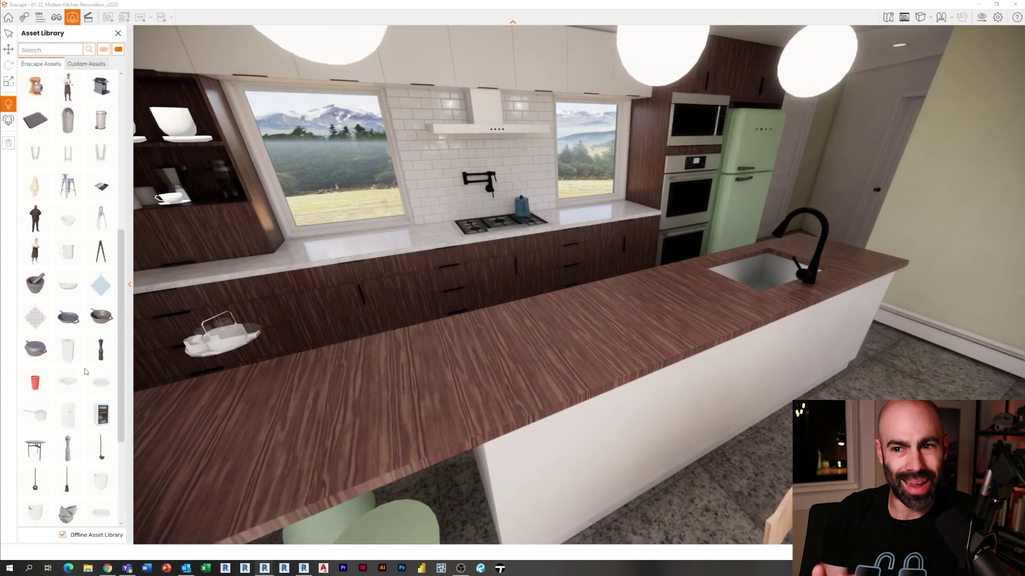
scroll(100, 286, up, 10)
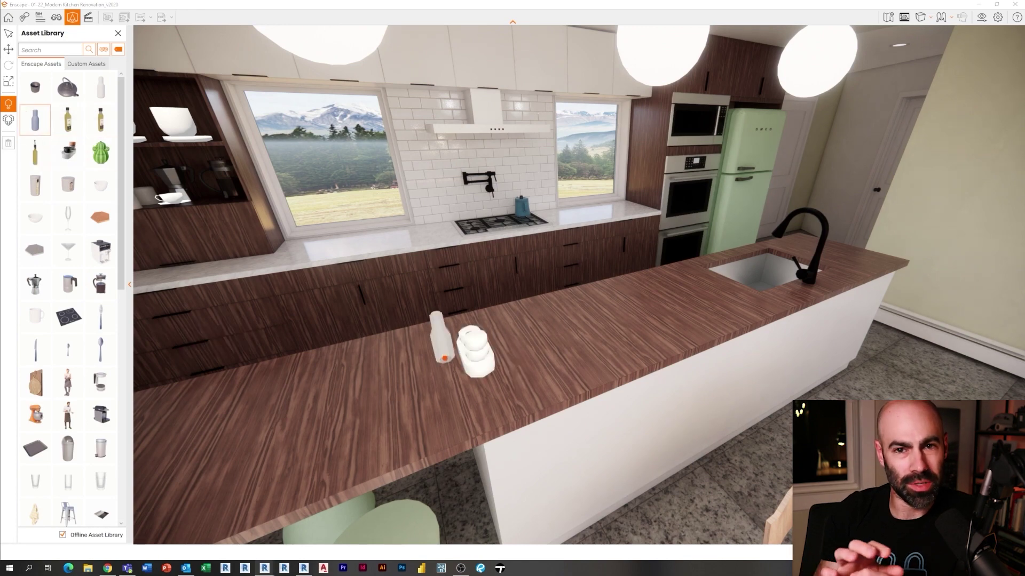
click(470, 394)
scroll(36, 349, down, 8)
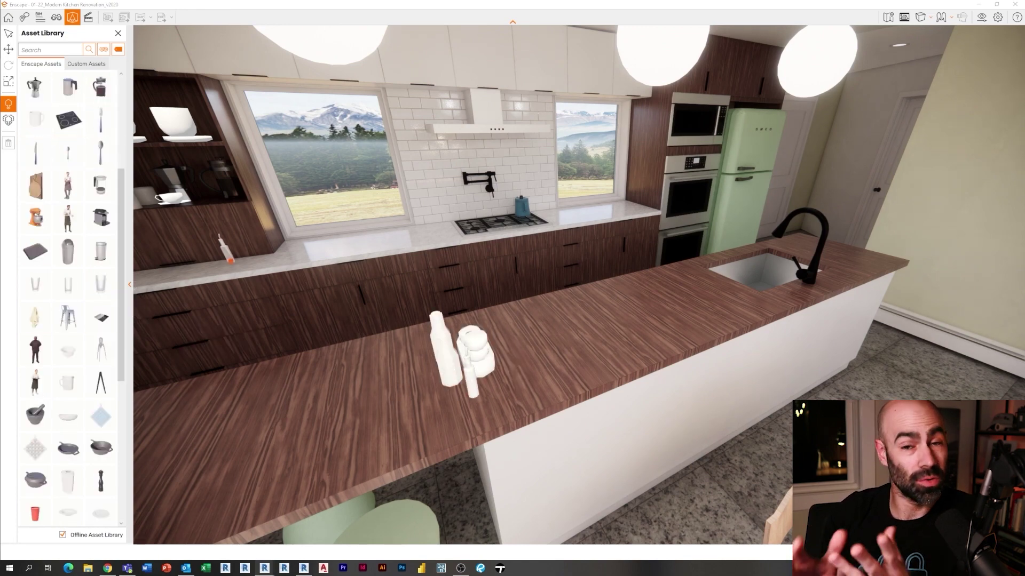
right_drag(517, 356, 503, 349)
key(w)
scroll(58, 105, up, 10)
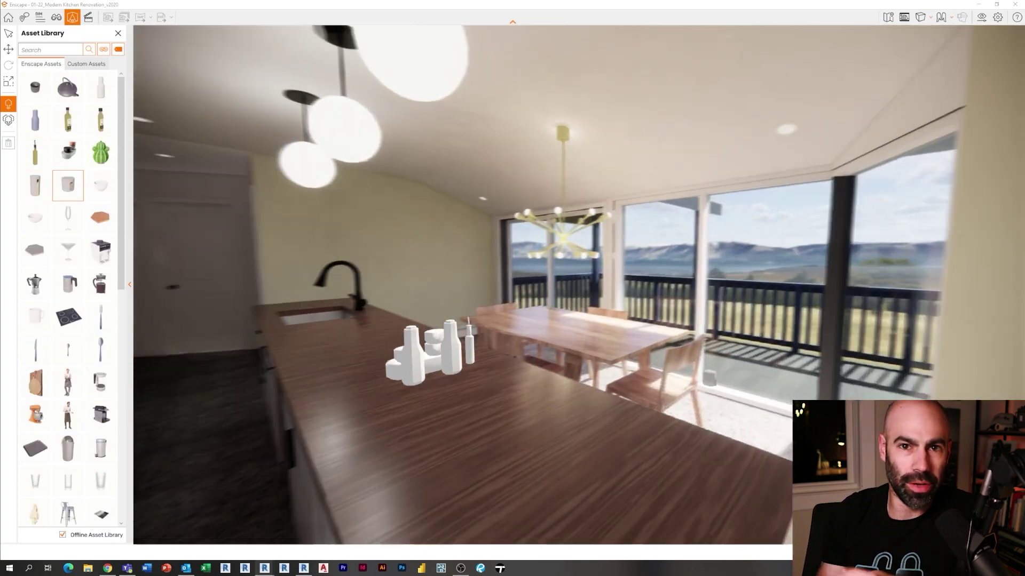
Go to the dining table, clear the asset category filter and search the library for "set"
key(w)
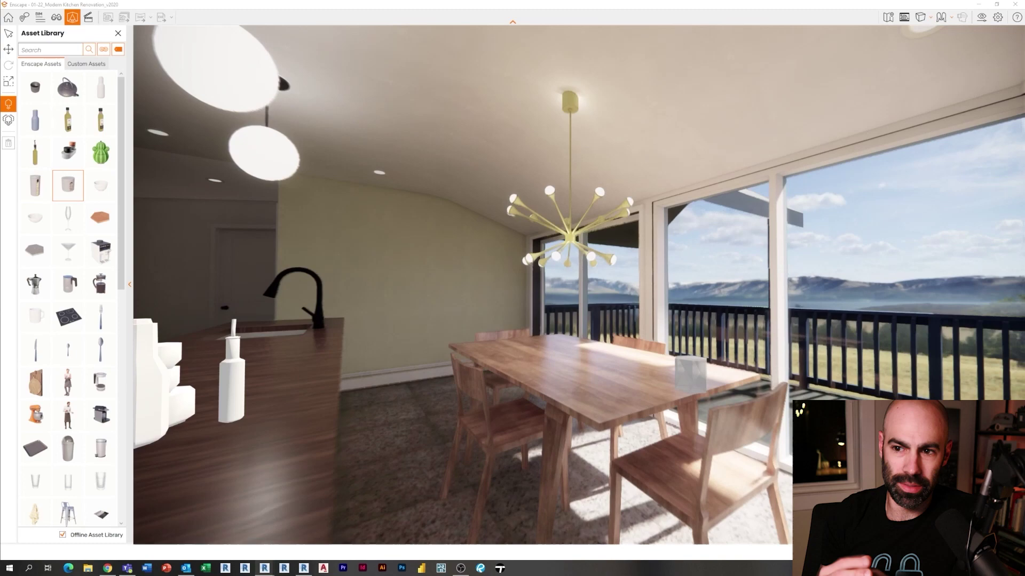
click(118, 49)
click(121, 121)
click(62, 50)
text(set)
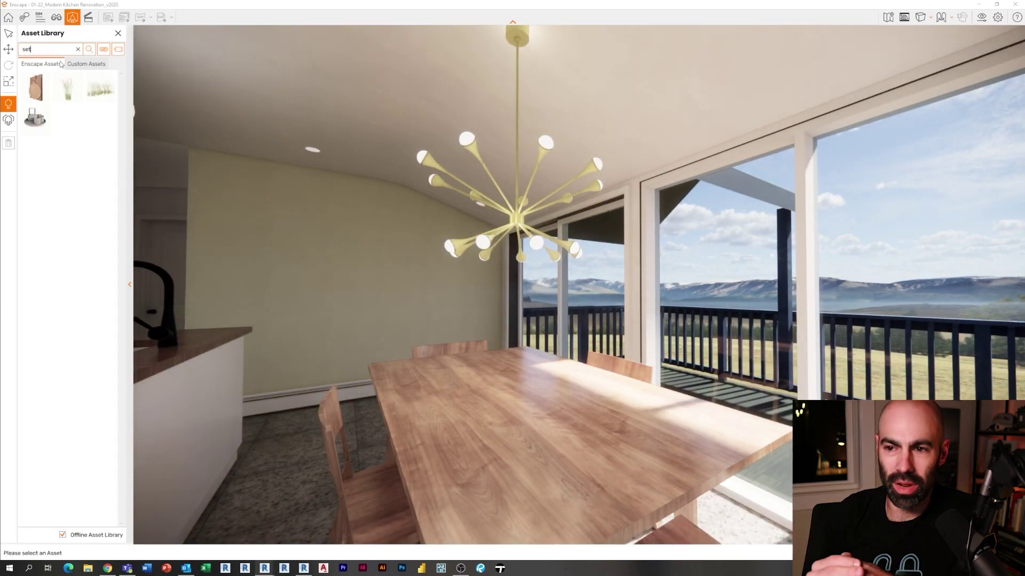
Browse the Decoration category and search the asset library for "picture" while viewing the dining area
click(78, 50)
click(119, 49)
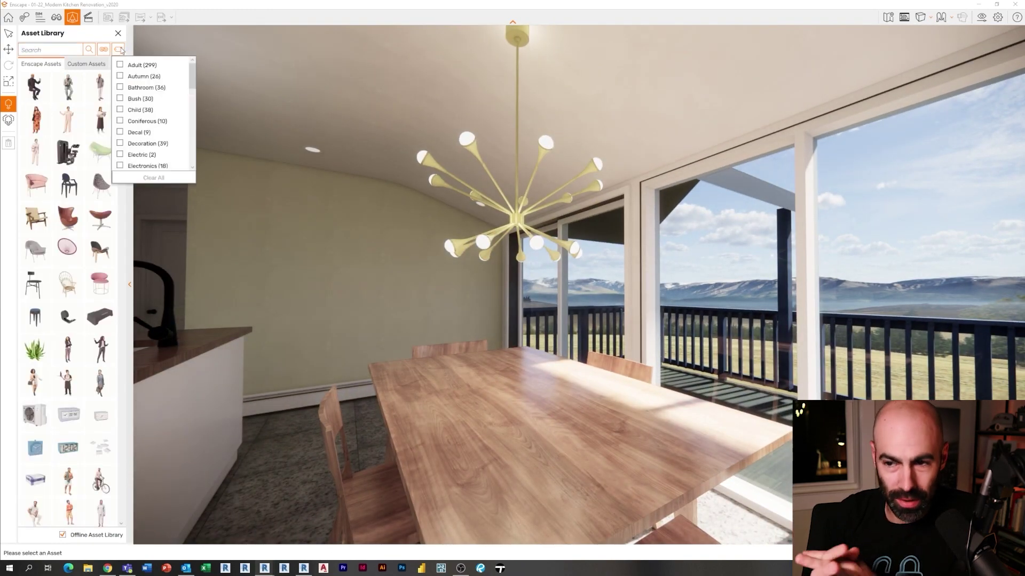
click(120, 144)
click(113, 151)
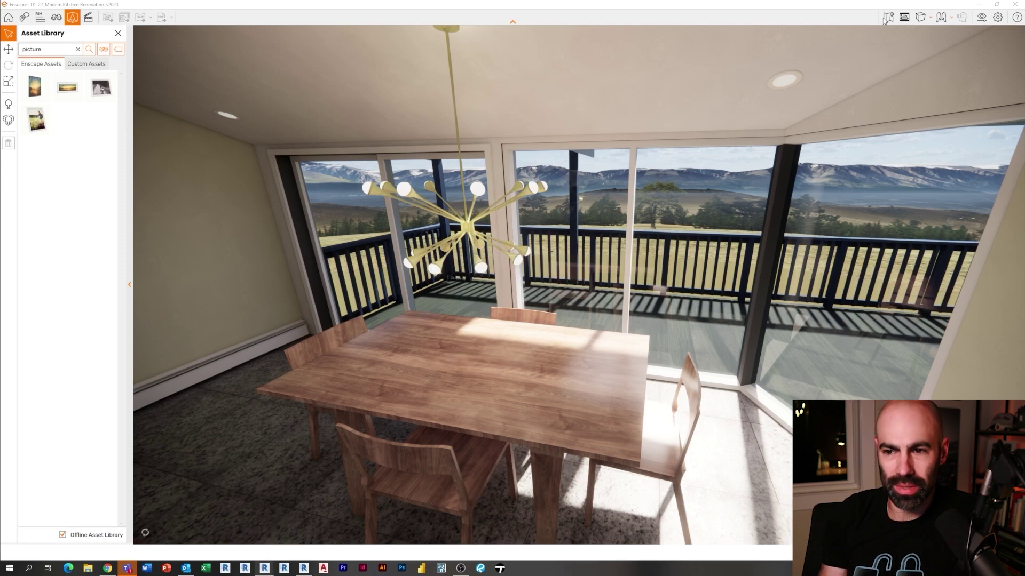
drag(513, 267, 267, 264)
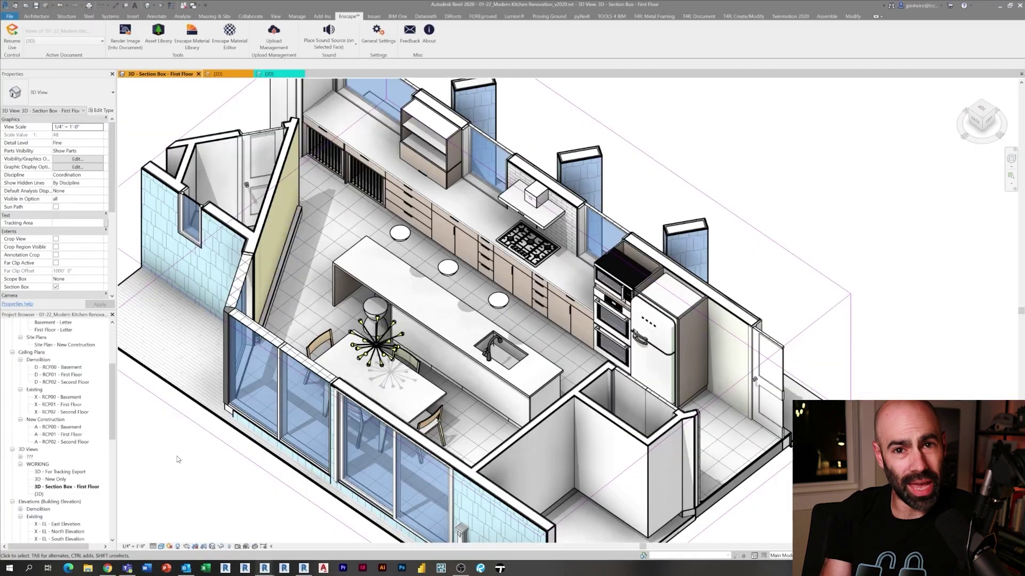
Switch to Revit, open the Overlay Modern Example project's 3D view and copy the under-cabinet light below the wall cabinet
middle_drag(193, 428, 218, 441)
click(230, 75)
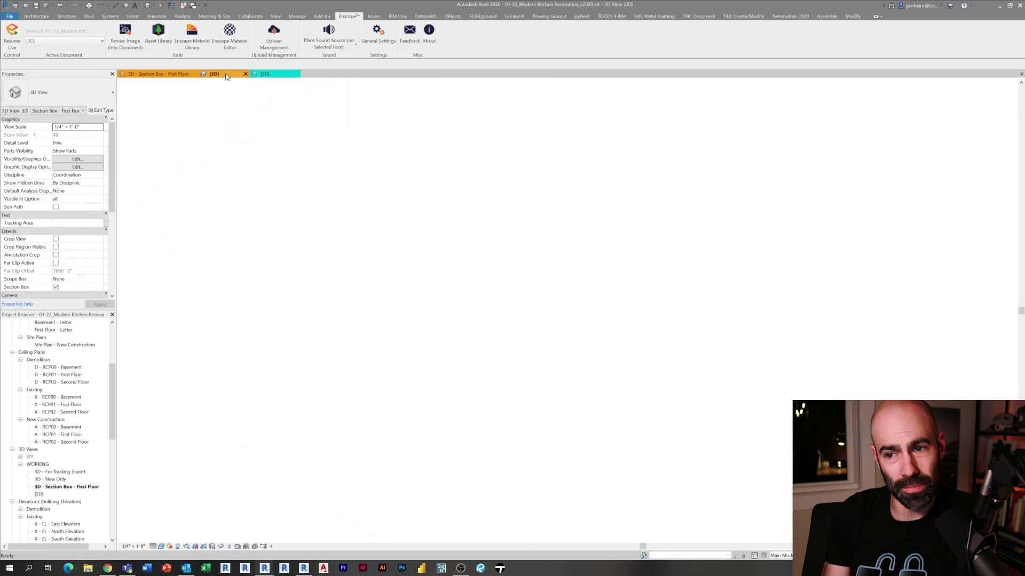
click(176, 73)
click(269, 74)
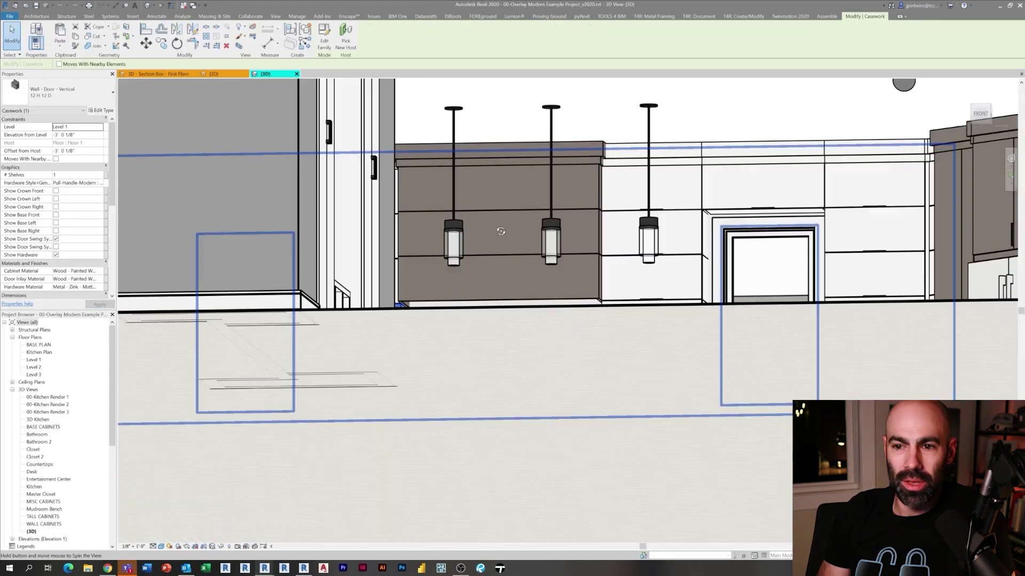
scroll(721, 381, up, 8)
scroll(721, 381, up, 1)
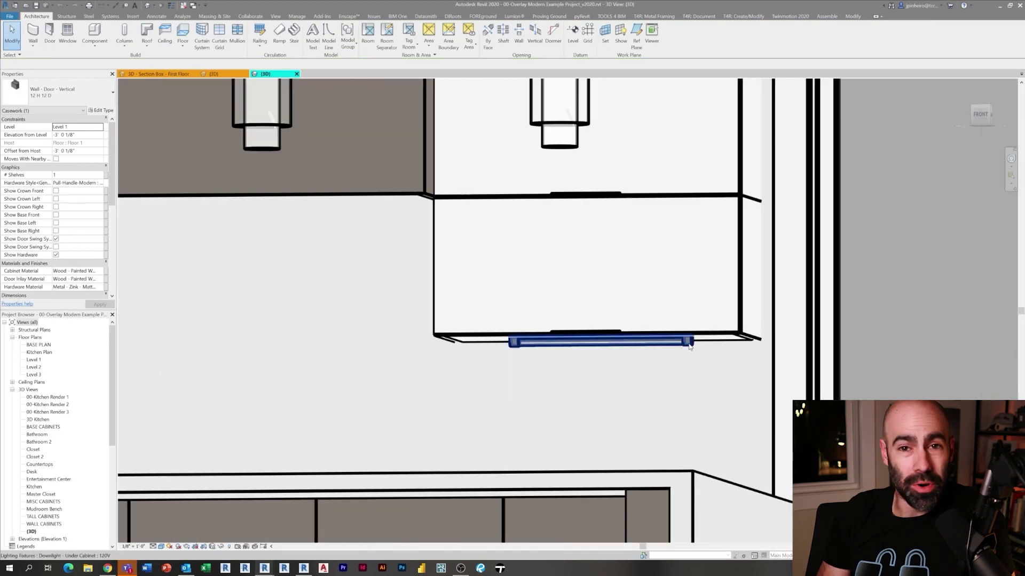
click(601, 342)
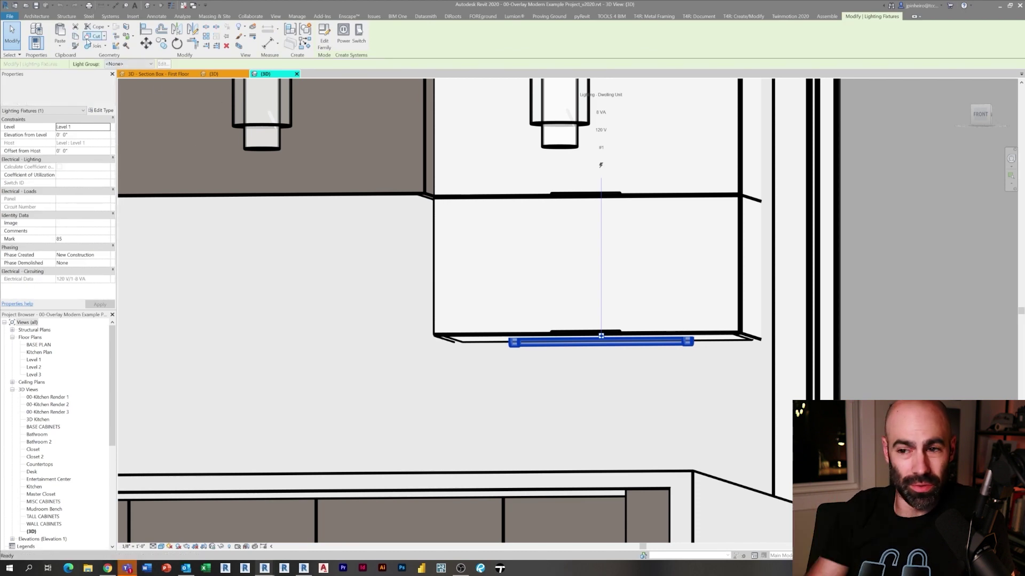
Paste the under-cabinet light over the kitchen counter in the renovation model's A - FP01 - First Floor plan
click(142, 74)
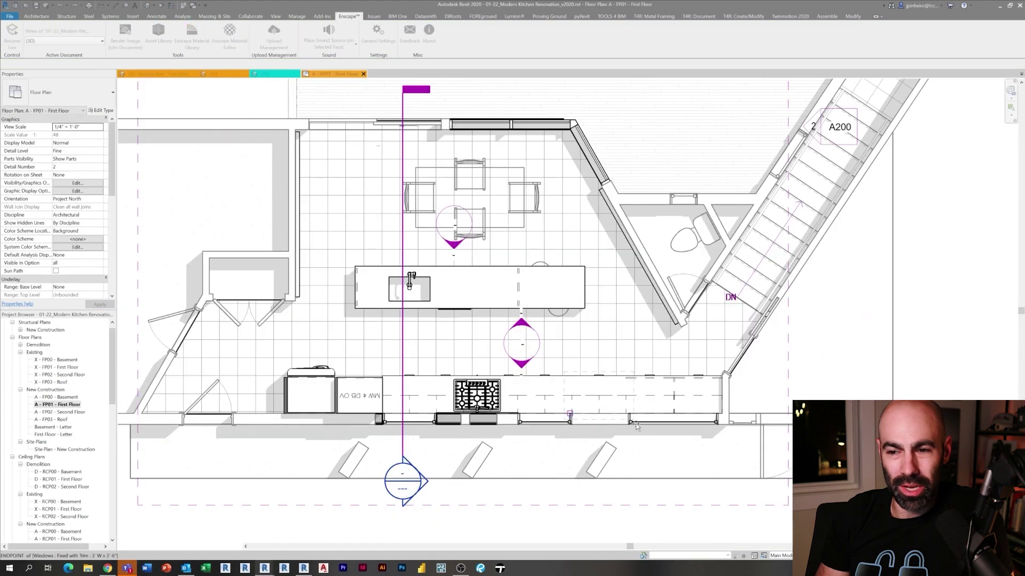
scroll(626, 417, up, 3)
scroll(628, 418, up, 2)
key(ctrl+v)
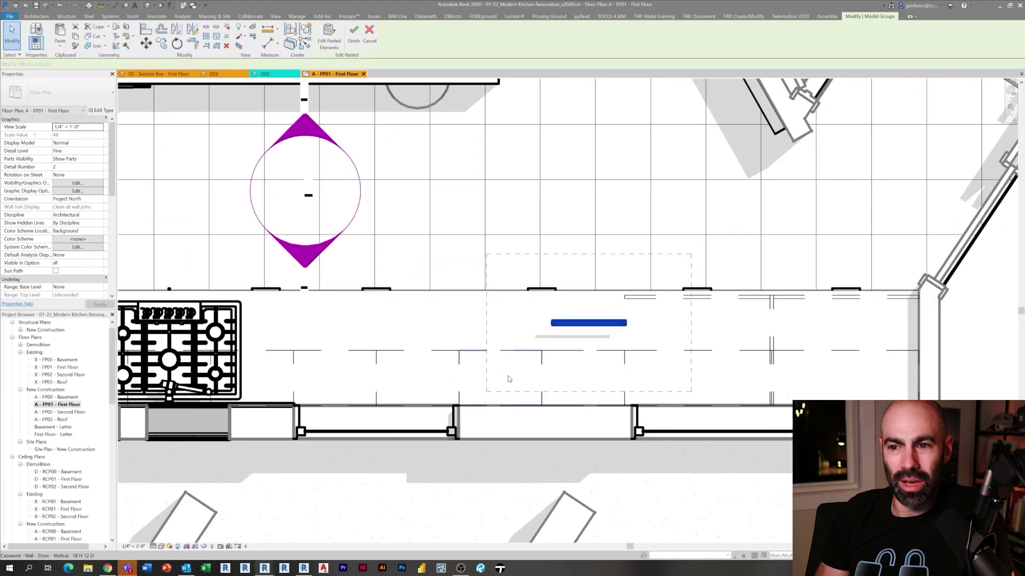
click(576, 324)
Move the pasted light toward the exterior wall, between the two windows where the open cabinet stands
scroll(574, 326, up, 2)
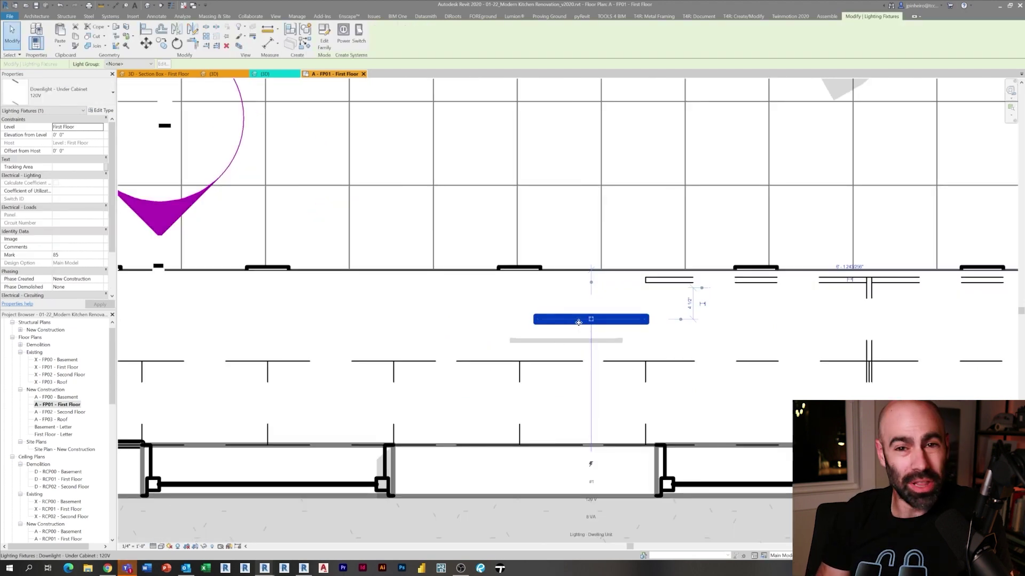
drag(578, 323, 506, 394)
key(Escape)
scroll(503, 393, down, 2)
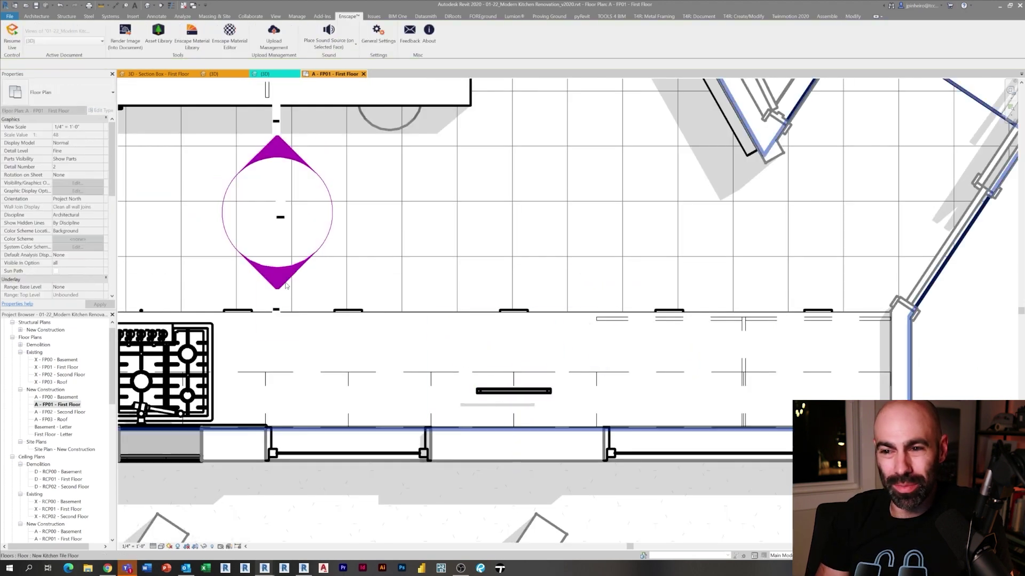
Open the interior elevation of the cabinet wall and align the light's top with the underside of the open cabinet's middle shelf
double_click(285, 285)
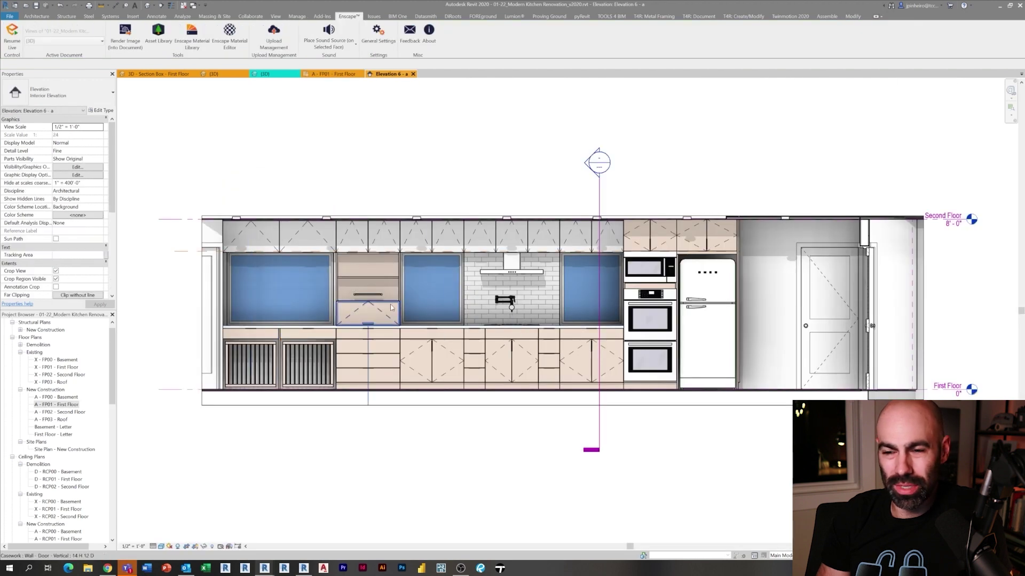
scroll(392, 308, up, 8)
key(a)
key(l)
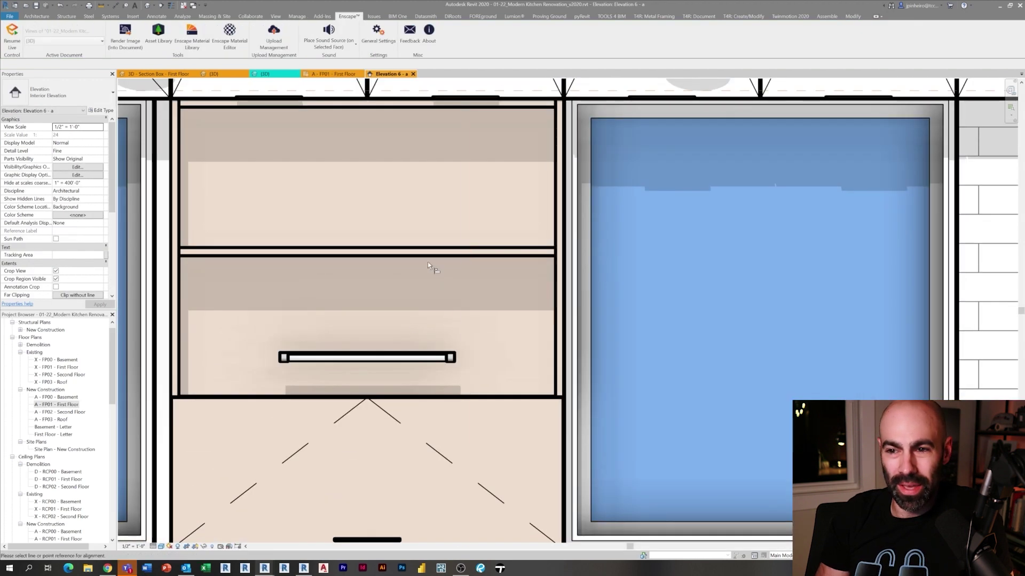
click(425, 257)
click(427, 355)
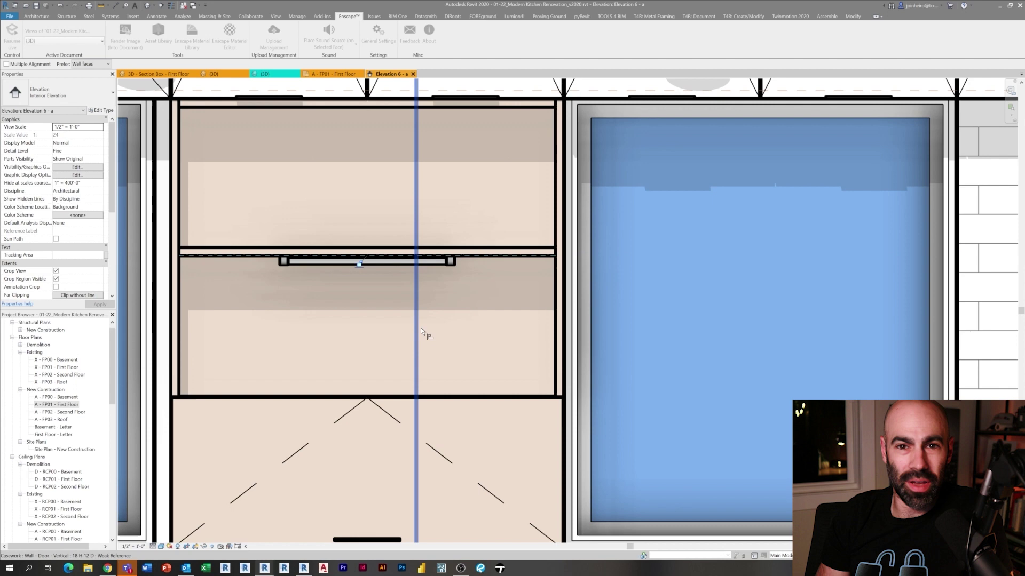
key(Escape)
Examine the under-cabinet light's placement inside the open cabinet from above and at an angle in the 3D - Section Box - First Floor view
click(398, 277)
scroll(399, 288, down, 1)
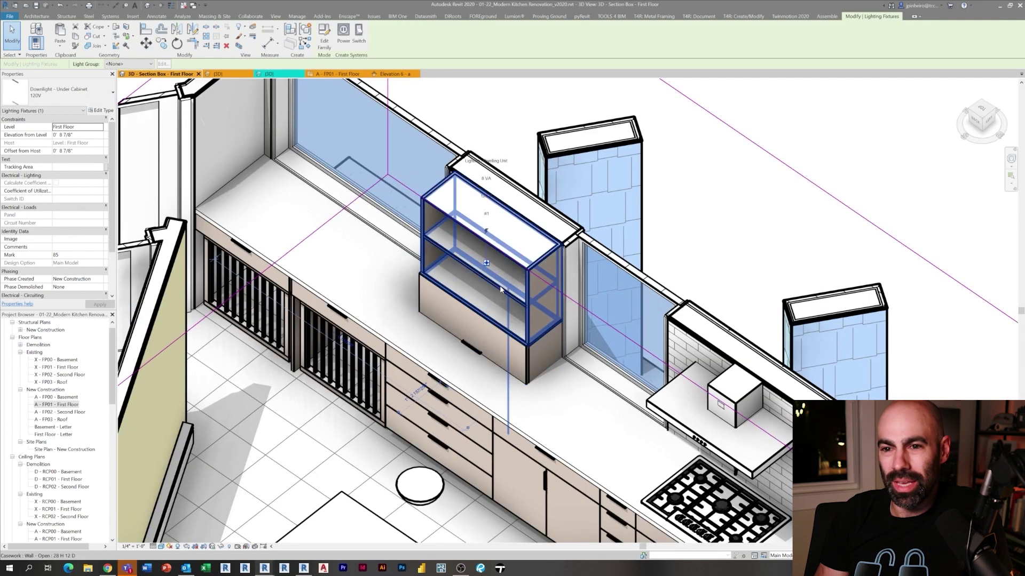
scroll(498, 287, up, 3)
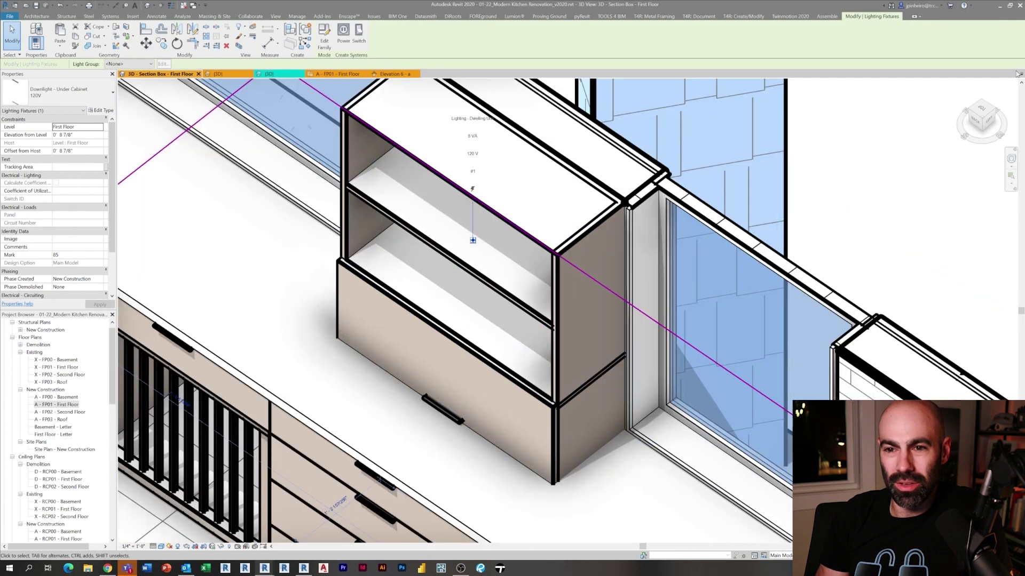
click(982, 111)
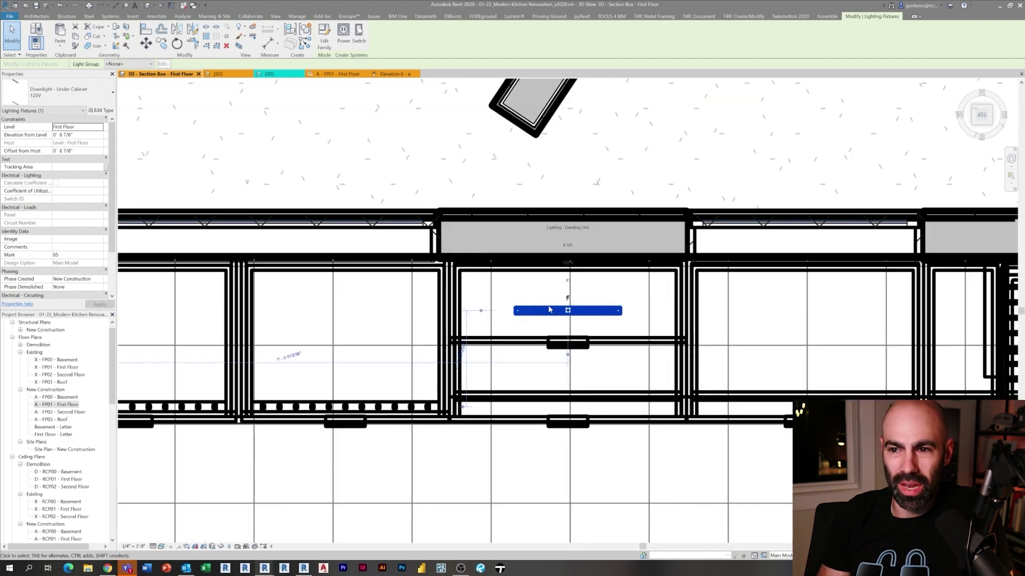
scroll(594, 324, up, 2)
key(Up)
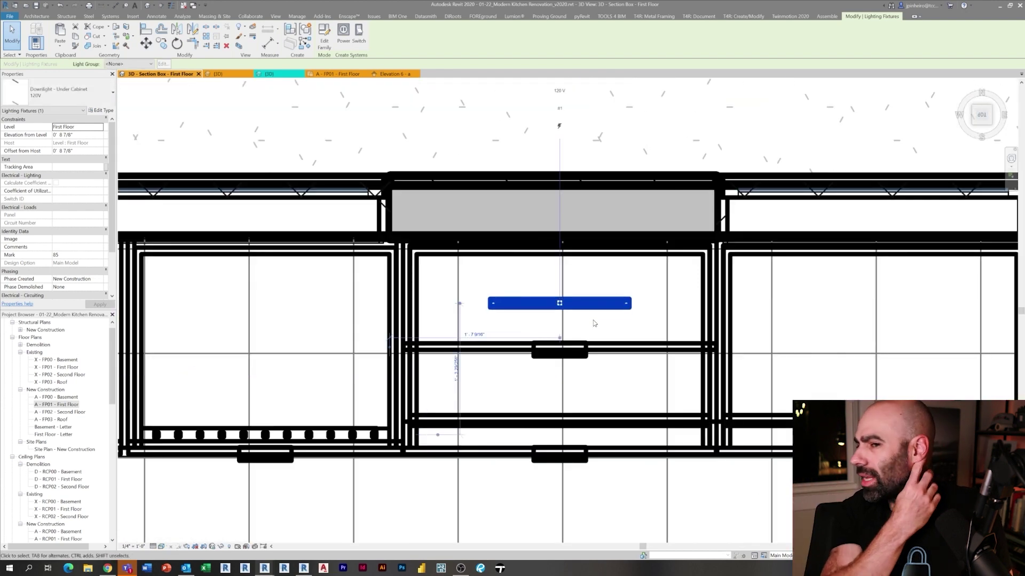
key(l)
scroll(584, 311, down, 3)
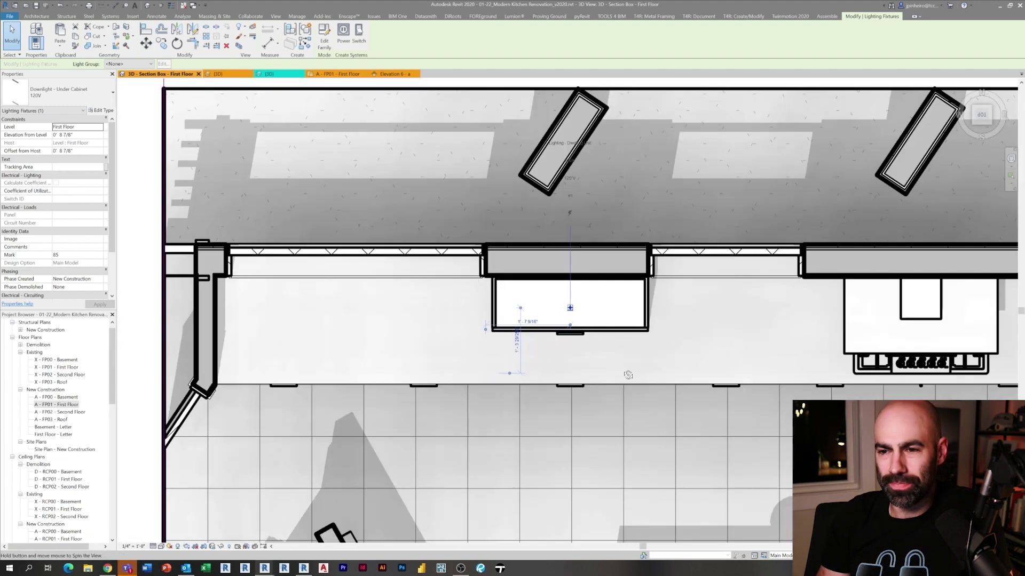
shift+middle_drag(627, 373, 616, 321)
key(Escape)
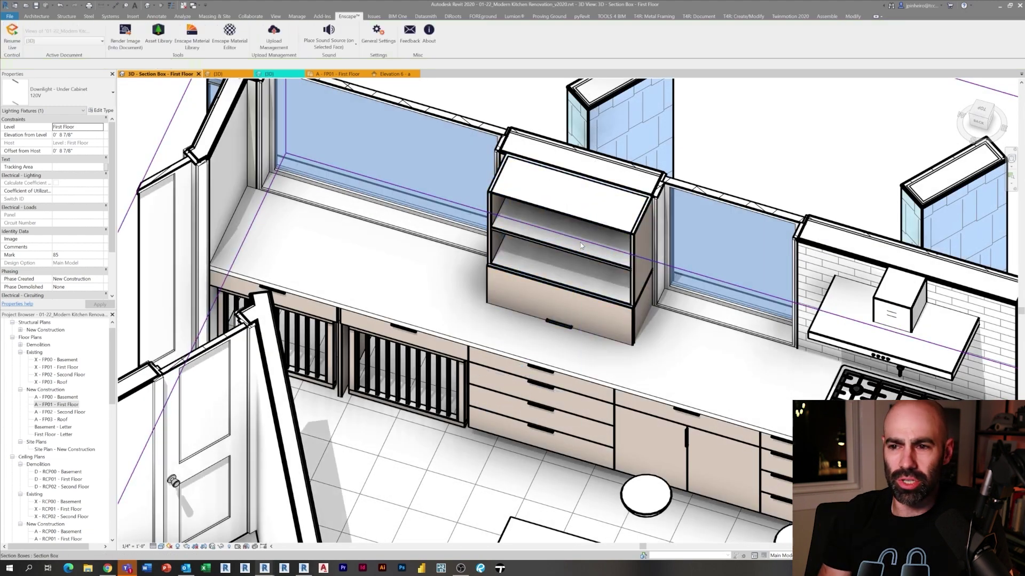
In Elevation 6 - a, copy the under-cabinet light from the middle shelf's underside up to the underside of the open cabinet's top
click(394, 74)
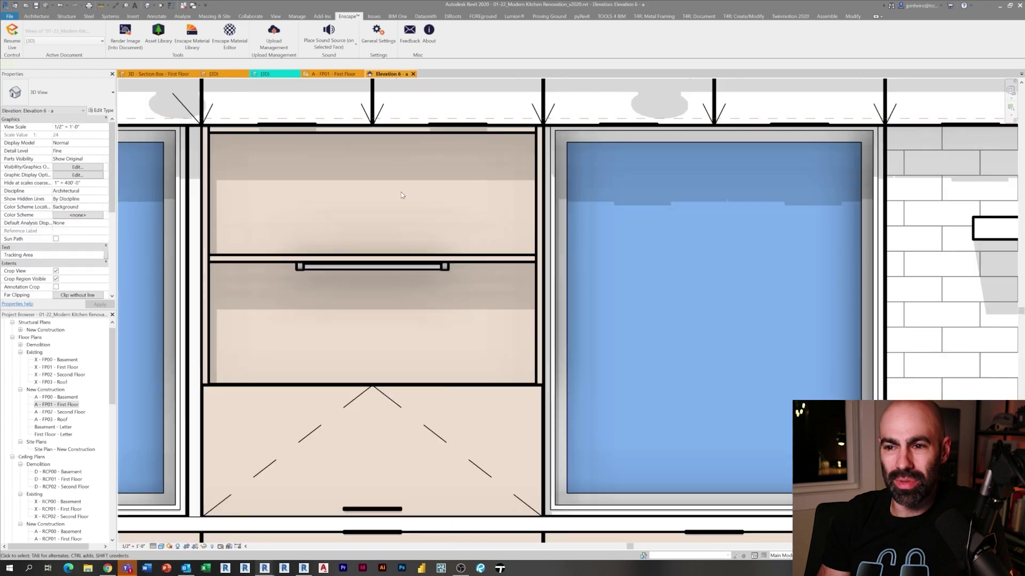
click(414, 268)
scroll(414, 268, up, 1)
key(c)
key(o)
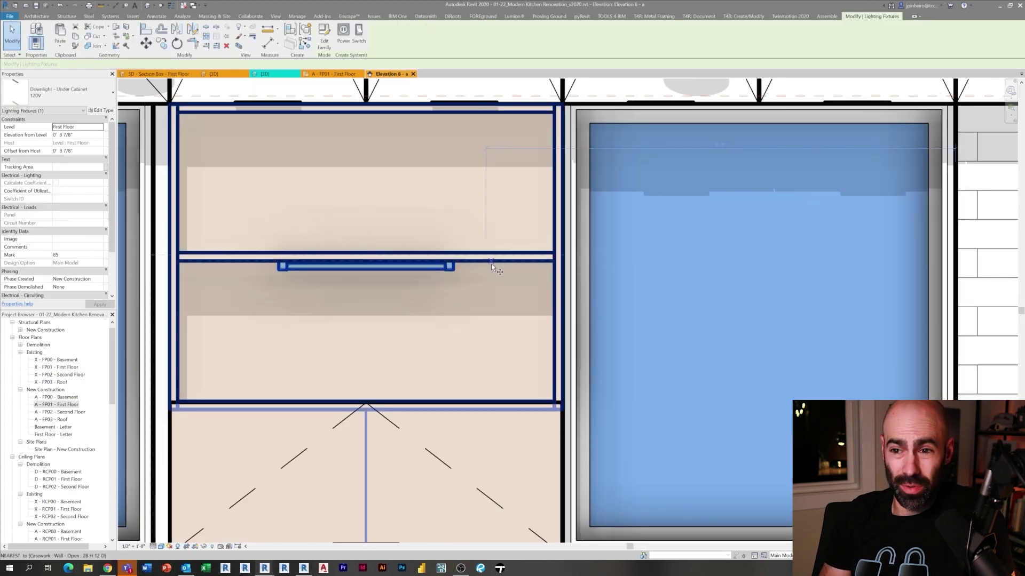
click(487, 262)
click(489, 114)
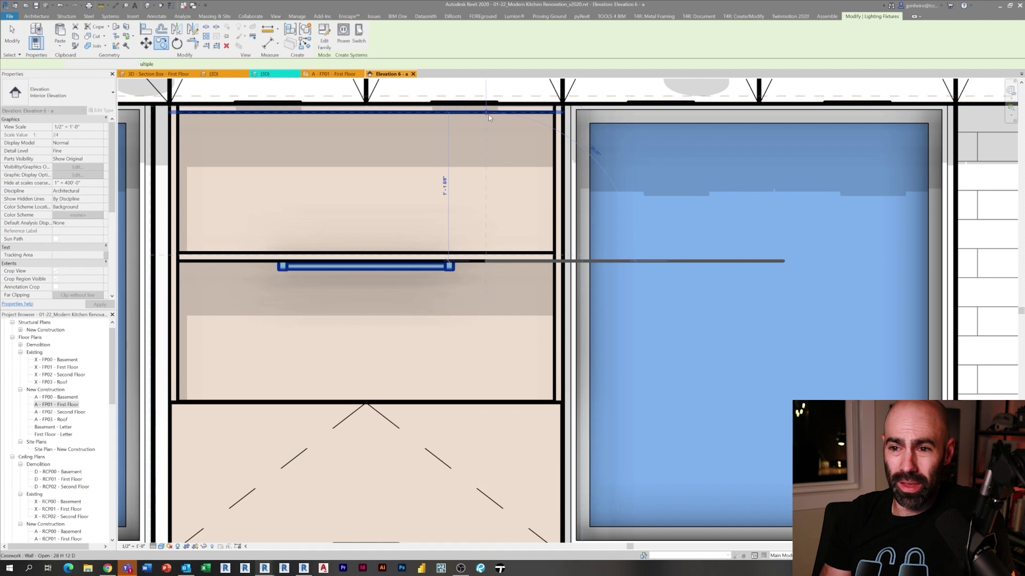
key(Escape)
In the A - RCP01 ceiling plan, duplicate the recessed LED lamp type as 2" Trimless Downlight with a 2" inside diameter
scroll(372, 229, down, 2)
click(78, 424)
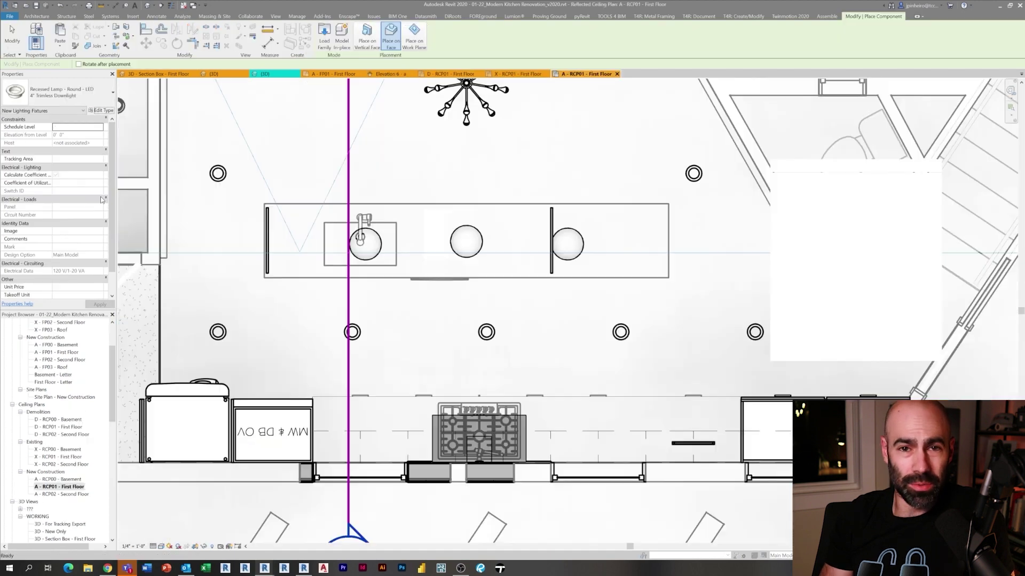
click(101, 111)
scroll(255, 131, down, 1)
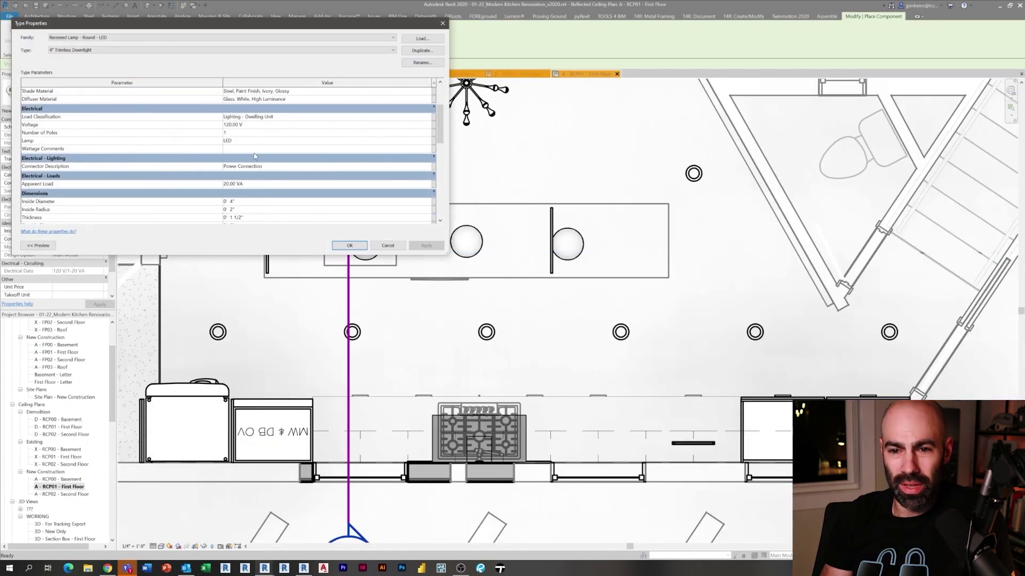
click(423, 51)
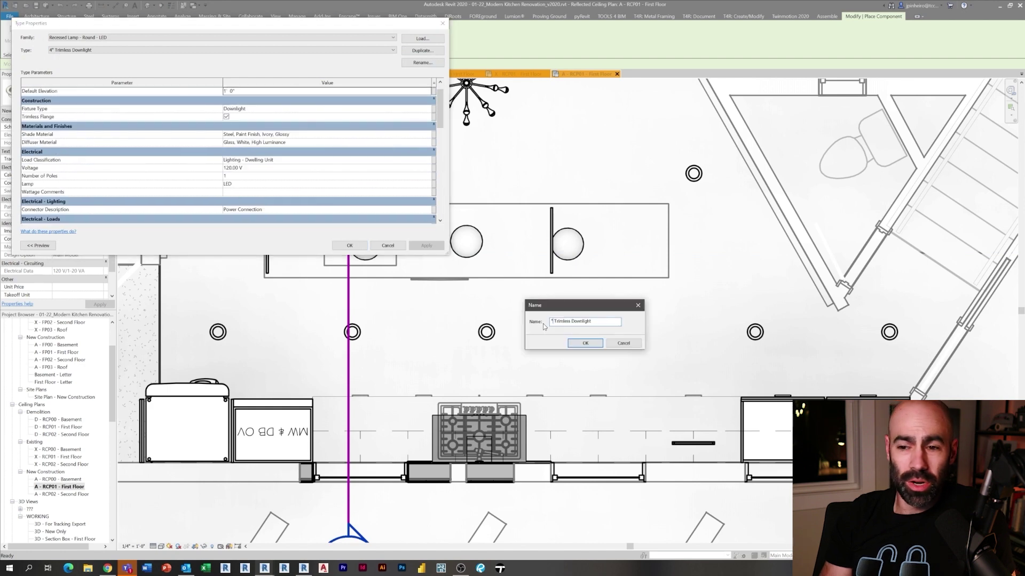
click(582, 344)
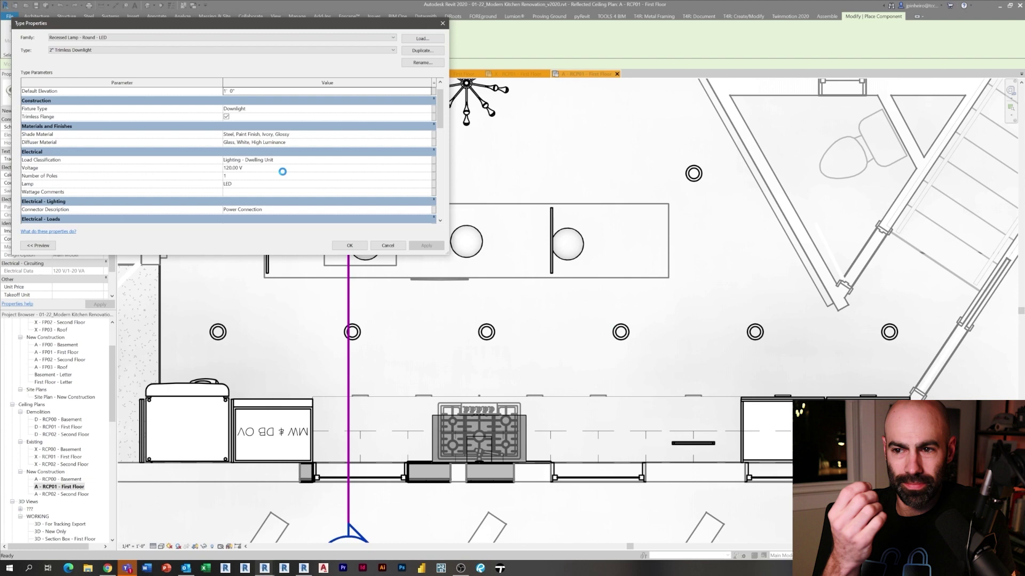
scroll(284, 175, down, 5)
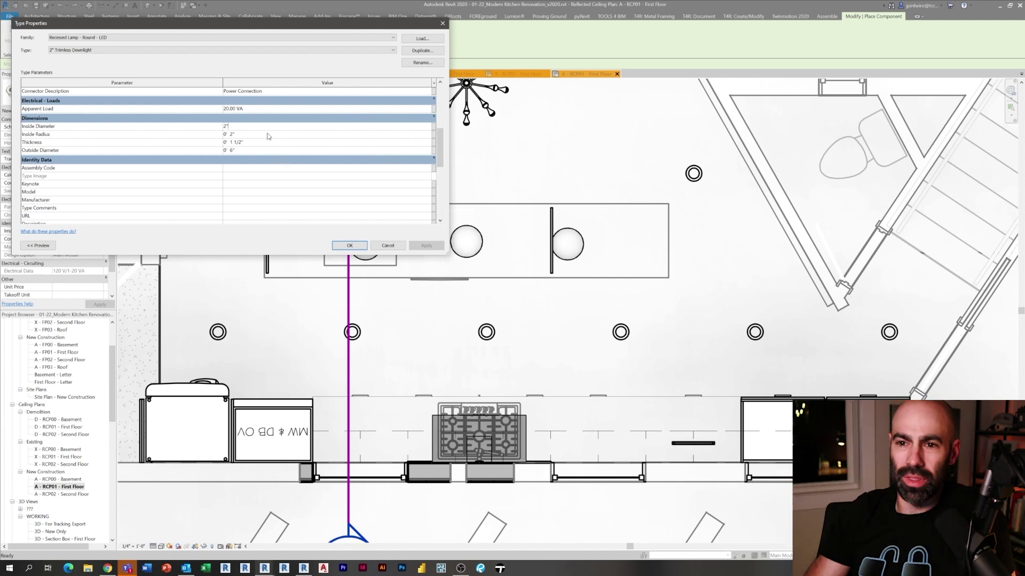
click(350, 245)
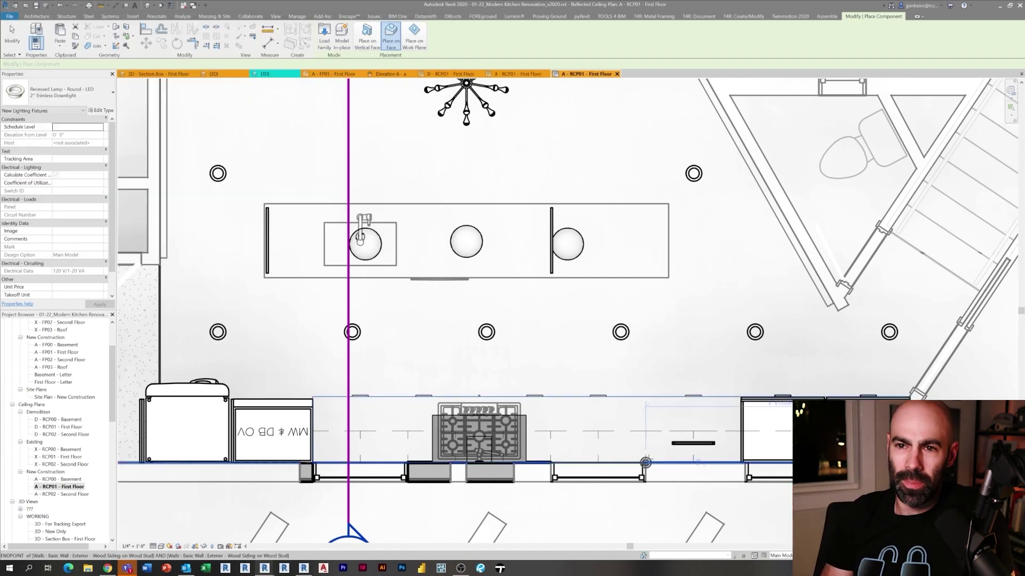
In the 3D section box view, raise the box's upper and lower faces to expose the ceiling and cabinet undersides from below
scroll(649, 460, up, 5)
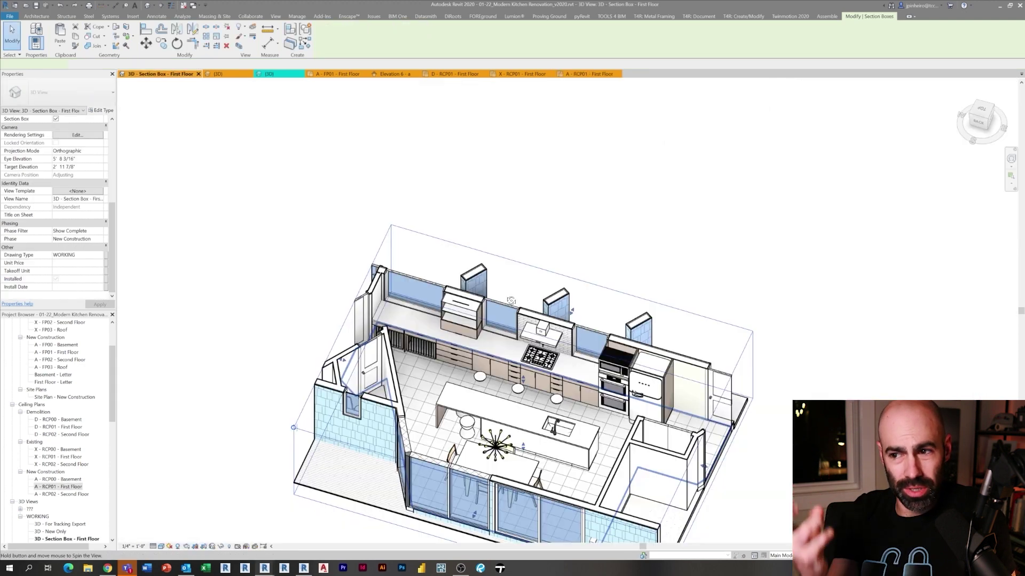
shift+middle_drag(553, 408, 536, 361)
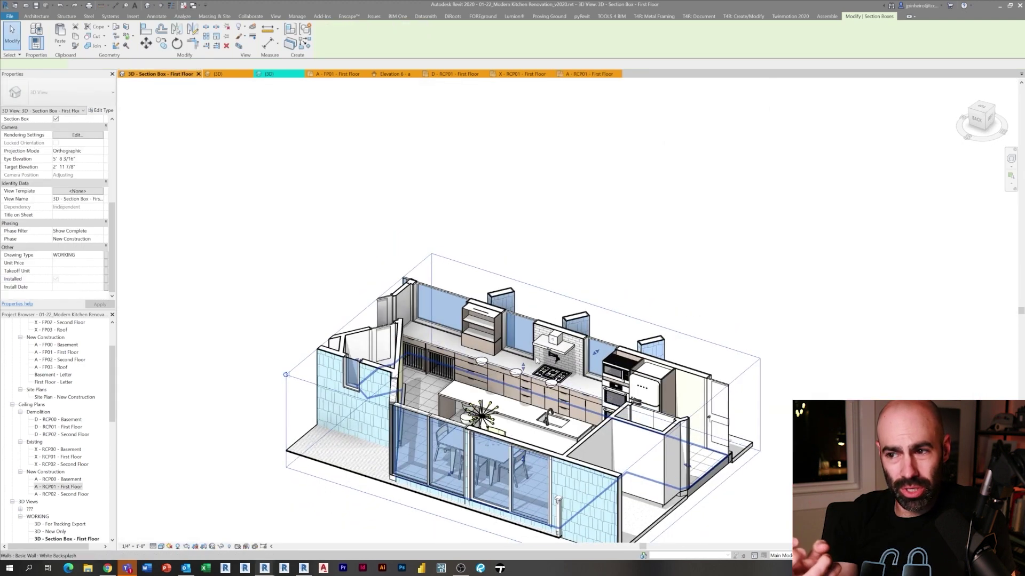
drag(532, 342, 533, 341)
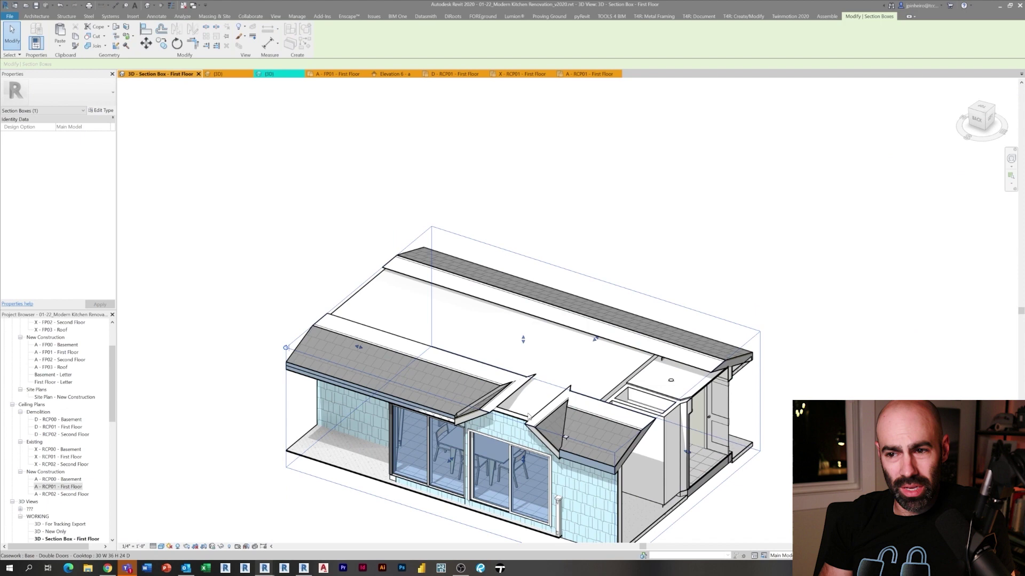
drag(524, 409, 524, 381)
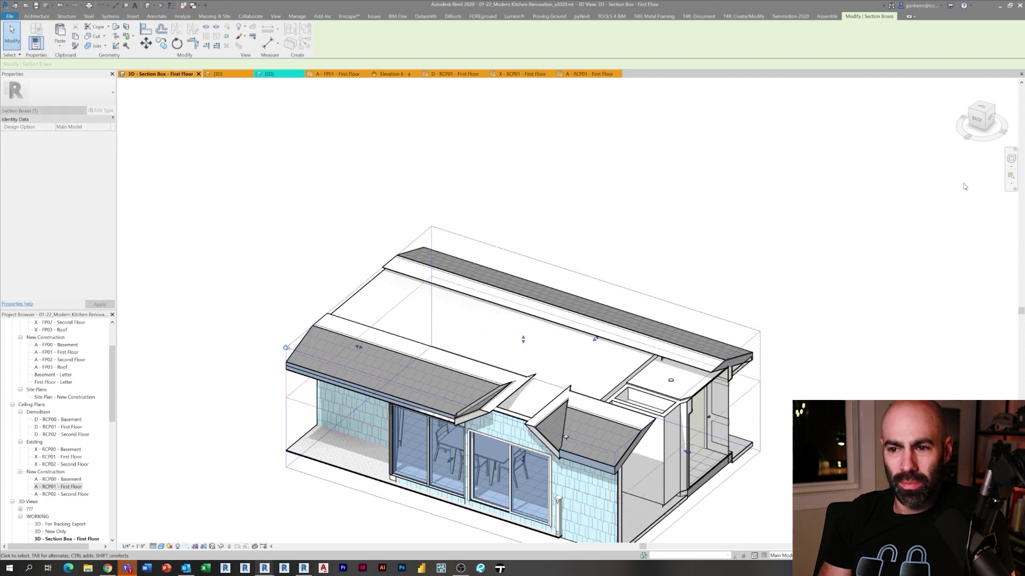
click(987, 126)
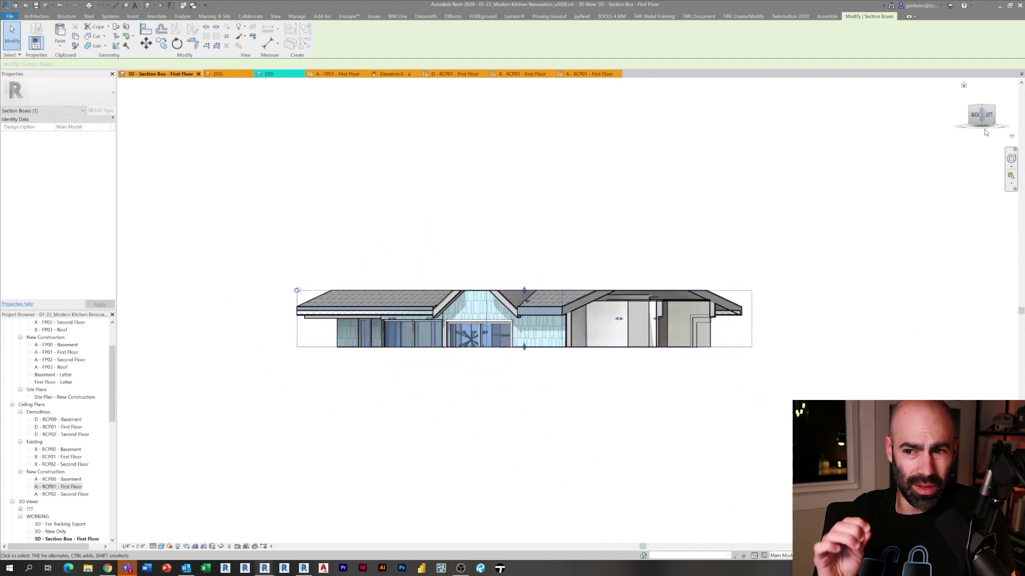
shift+middle_drag(788, 288, 573, 373)
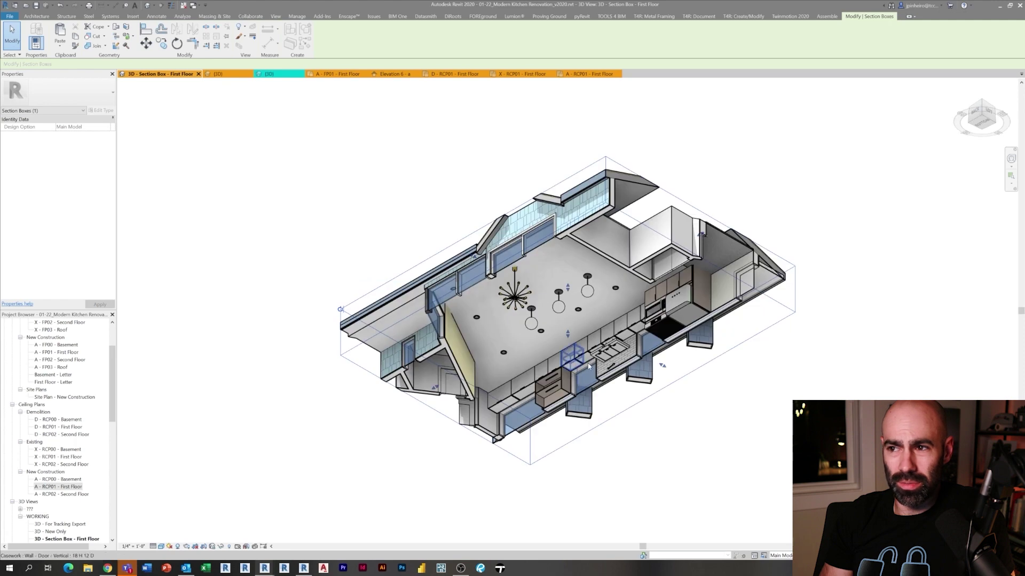
scroll(589, 367, up, 6)
key(Escape)
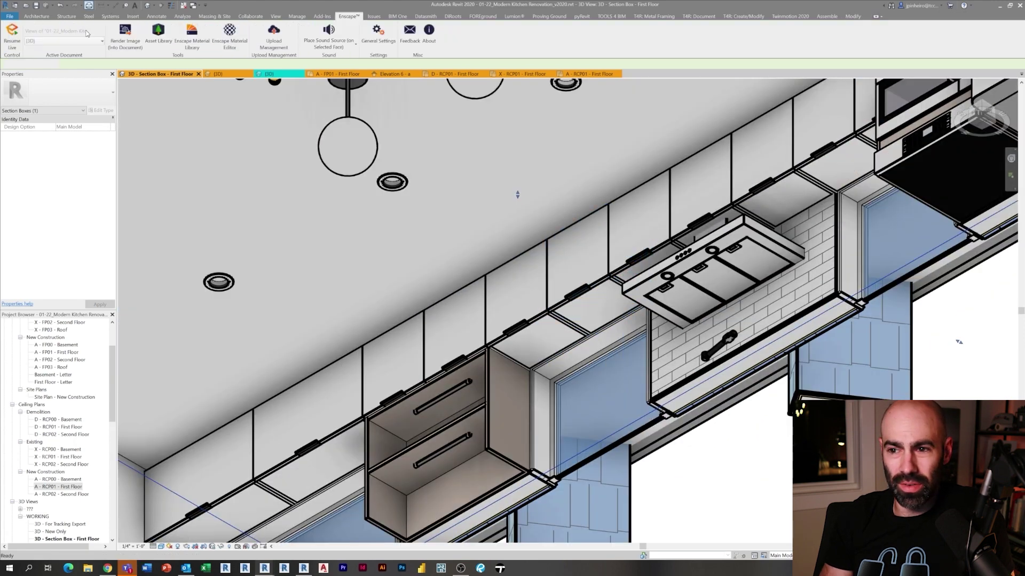
Place a 2" Trimless Downlight on the underside of the wall cabinet above the window between the open cabinet and the range hood
click(37, 16)
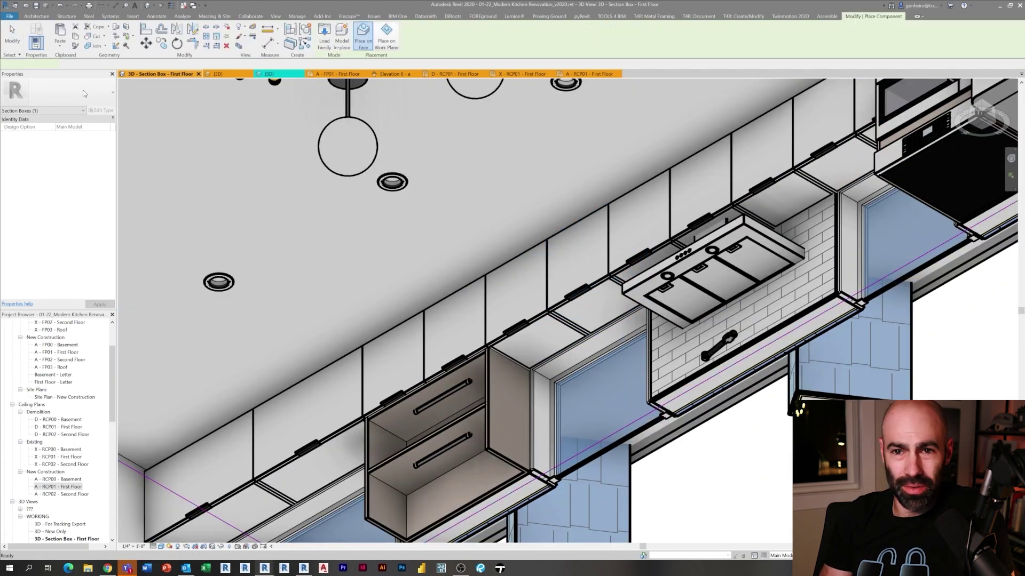
click(382, 48)
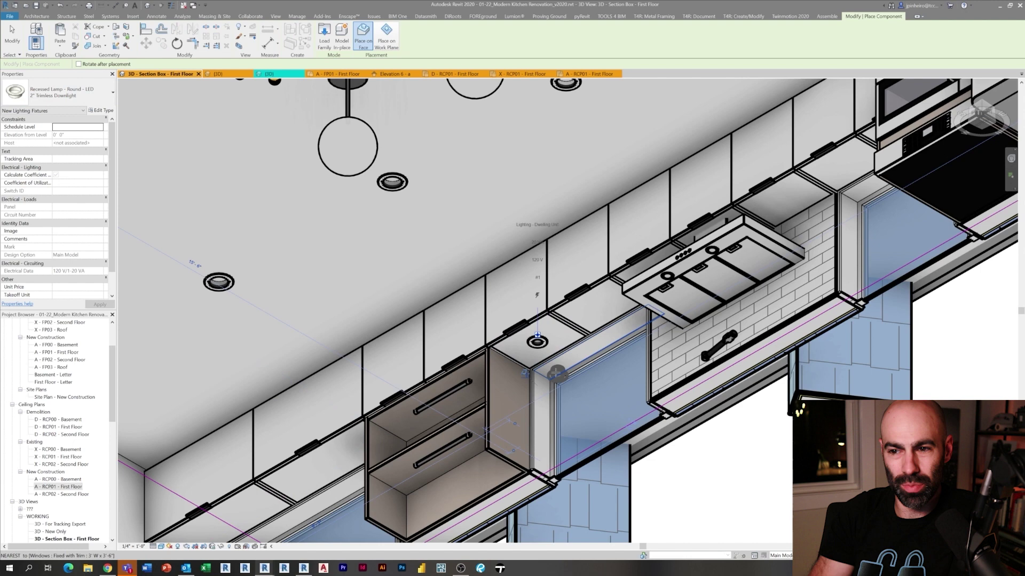
key(Escape)
In A - RCP01, copy the 2" downlight to the adjacent wall cabinet and to the two cabinets across the cooktop, using cabinet midpoints
click(588, 74)
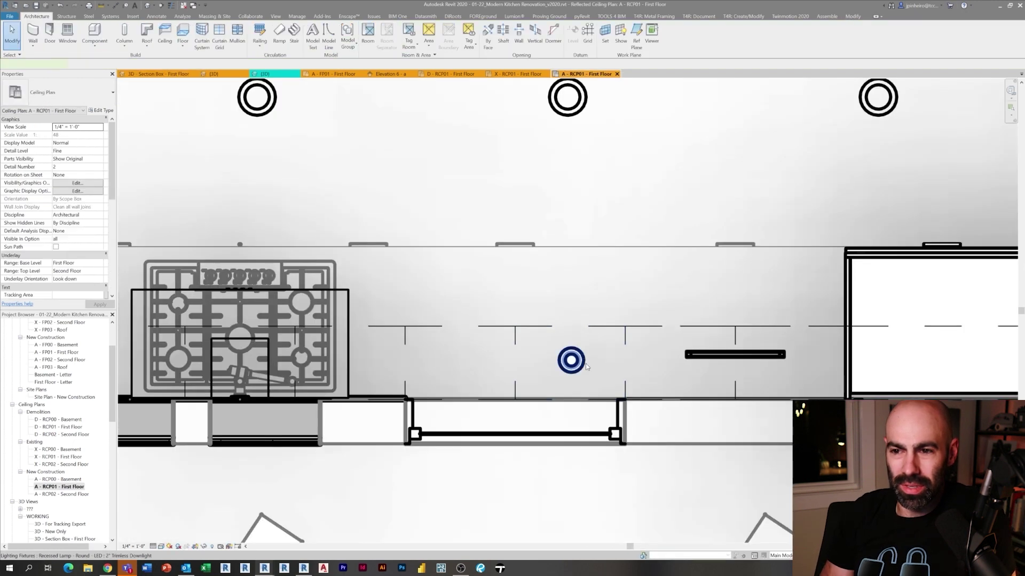
click(571, 360)
middle_drag(594, 388, 644, 396)
click(146, 43)
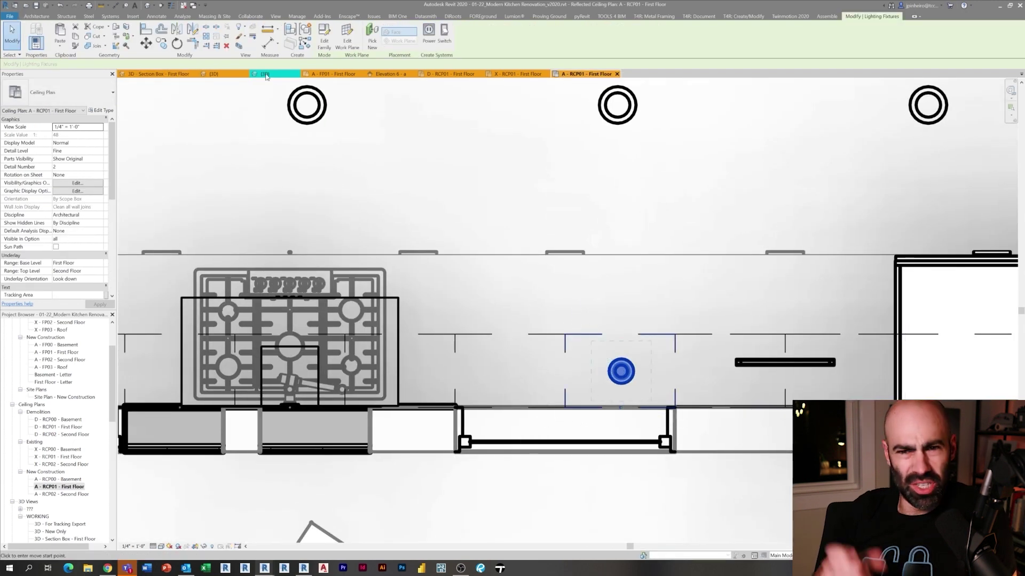
click(132, 64)
click(620, 335)
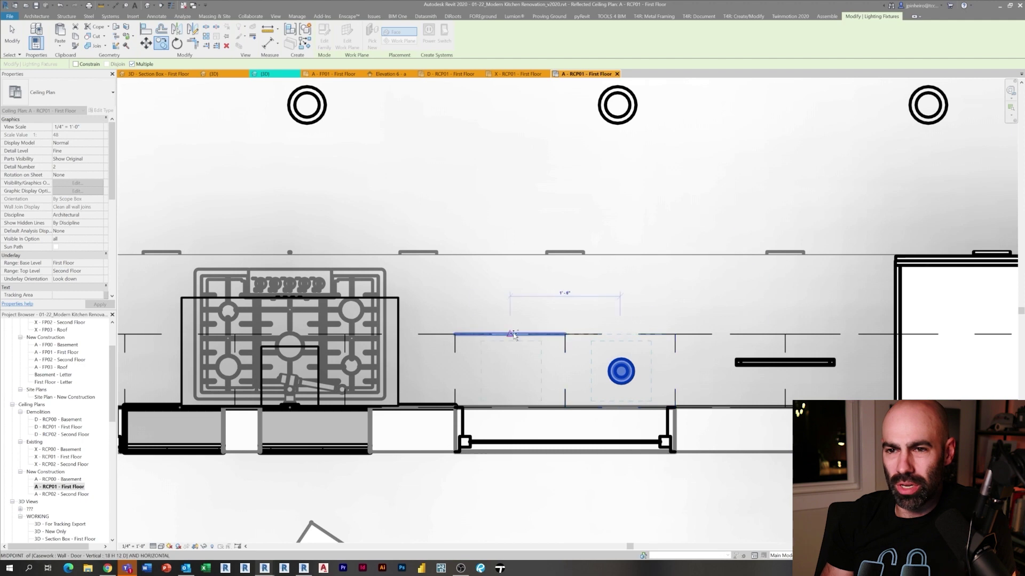
click(510, 336)
middle_drag(510, 335, 733, 337)
click(292, 336)
middle_drag(293, 337, 397, 344)
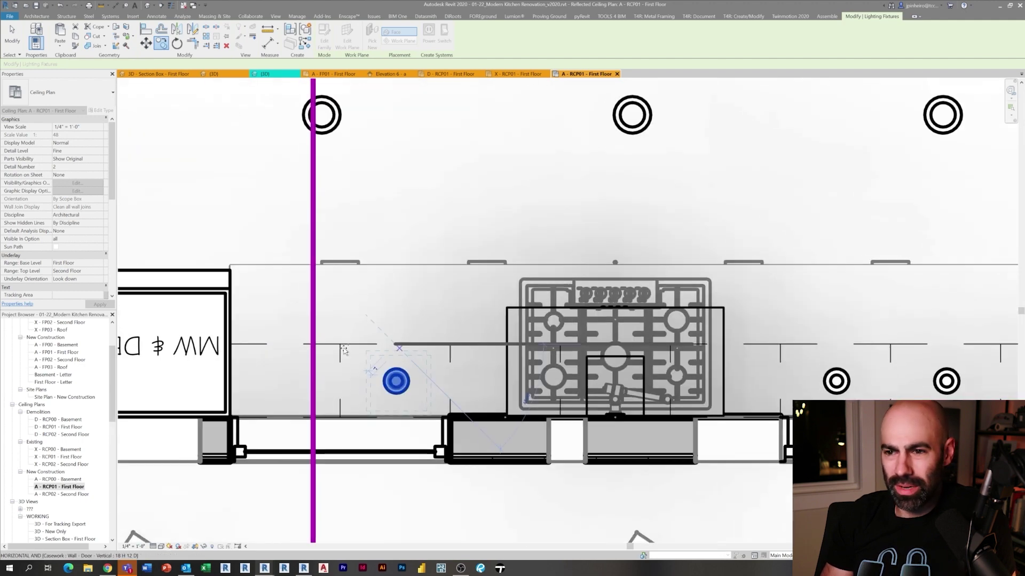
click(286, 345)
scroll(337, 345, down, 6)
middle_drag(505, 345, 382, 349)
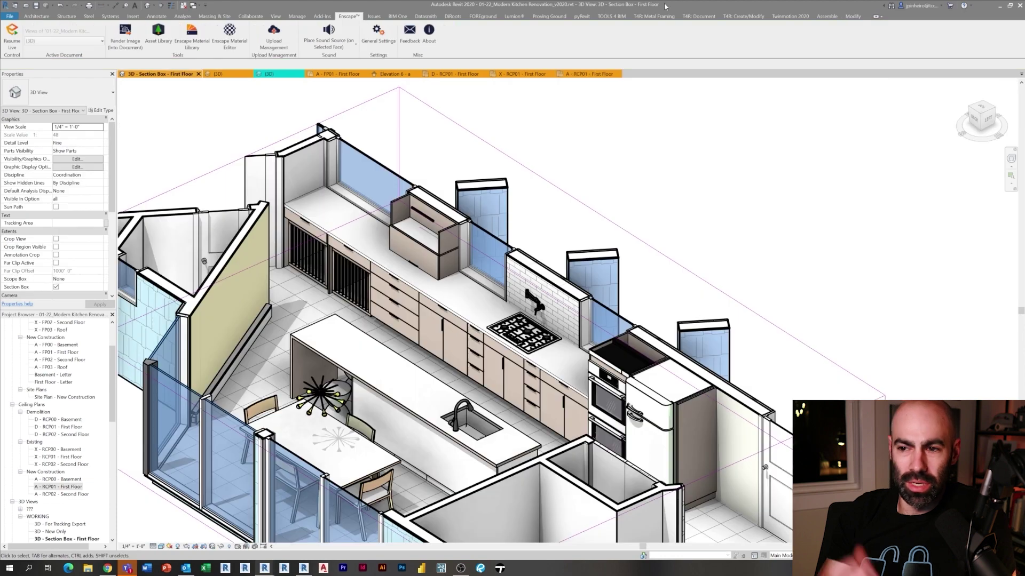
Arrange the Revit window side by side with the Enscape render window
drag(664, 6, 1023, 32)
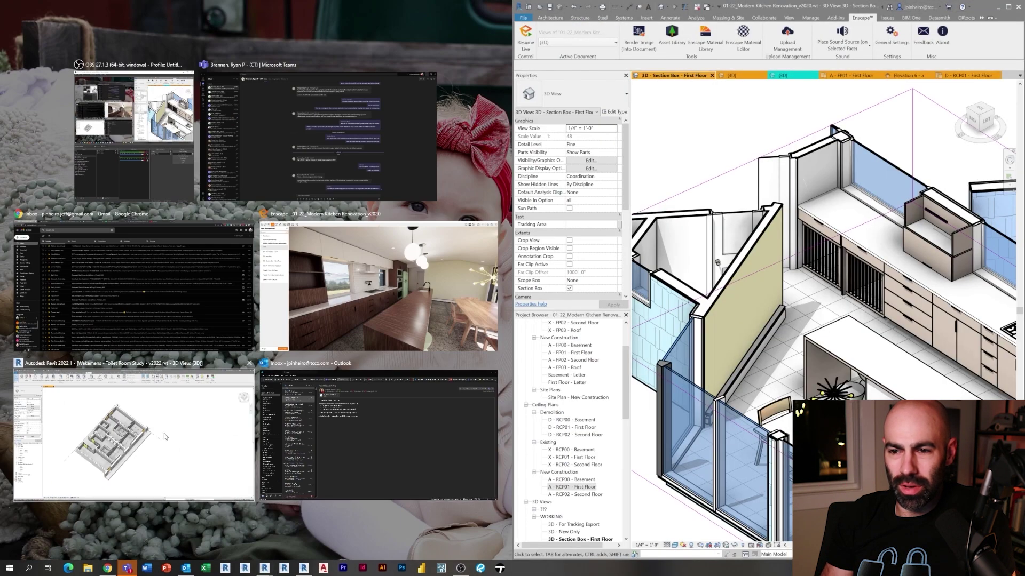
click(416, 308)
Walk through the kitchen in Enscape to examine the new under-cabinet lights and downlights around the open cabinet and counter
key(w)
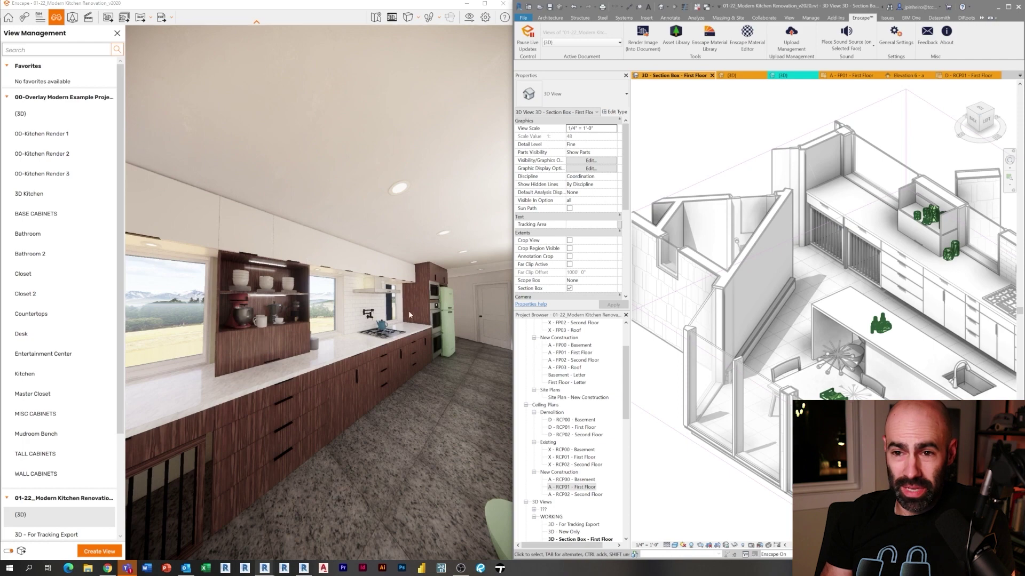
key(d)
mouse_move(417, 311)
mouse_down()
mouse_move(283, 311)
mouse_move(435, 311)
mouse_up()
key(w)
key(a)
key(s)
key(d)
key(s)
key(w)
key(a)
key(a)
key(s)
key(s)
drag(320, 311, 373, 311)
key(w)
key(w)
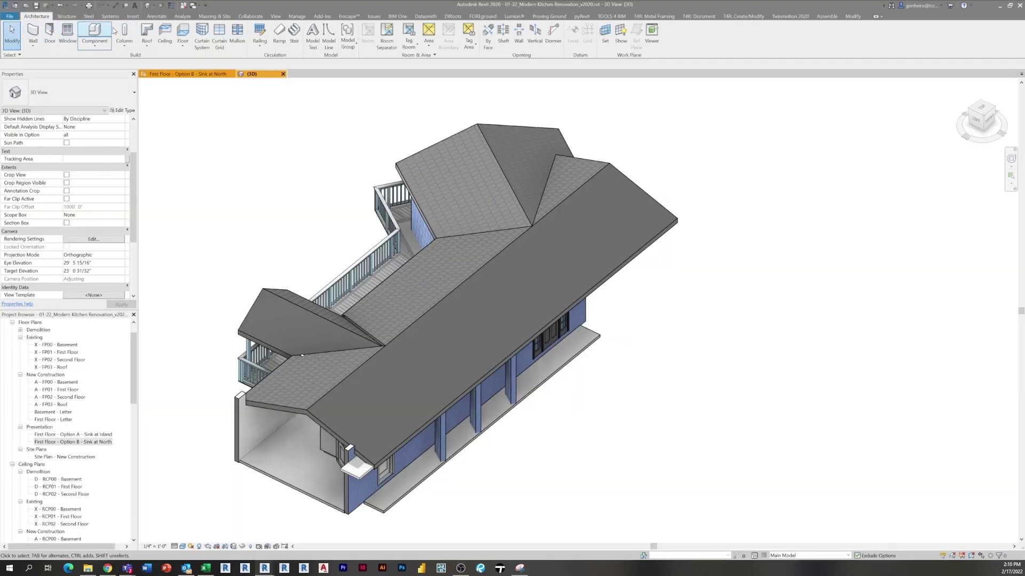
Sketch boundary lines for a new floor alongside the long wall of the house in a top view
click(181, 31)
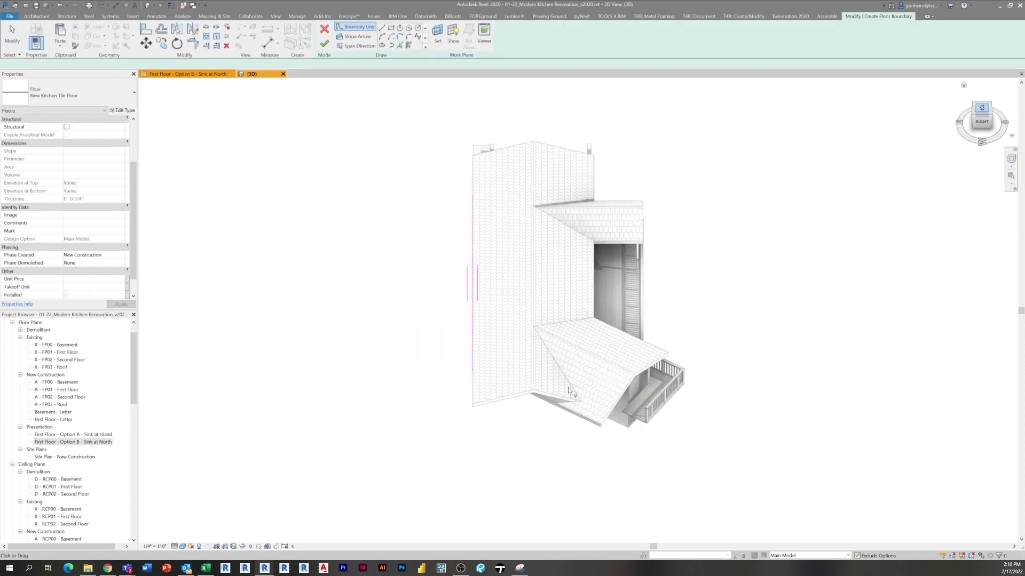
key(Escape)
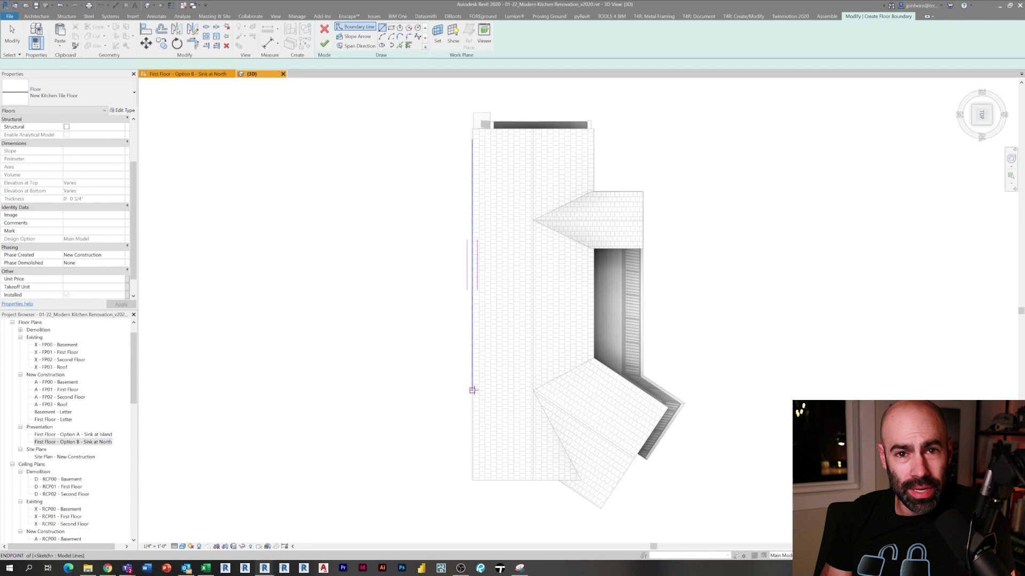
click(278, 390)
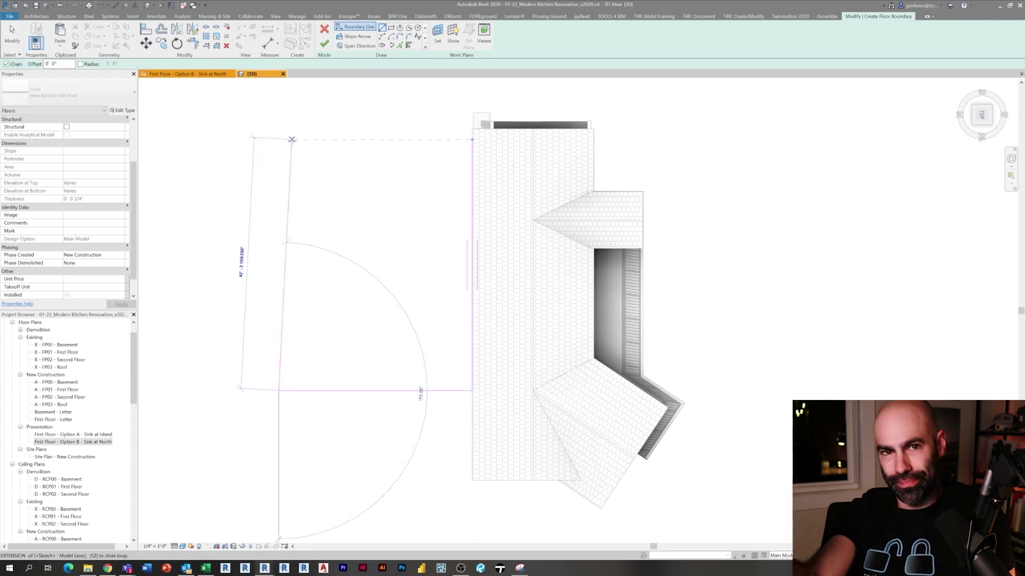
click(279, 123)
key(Escape)
key(Escape)
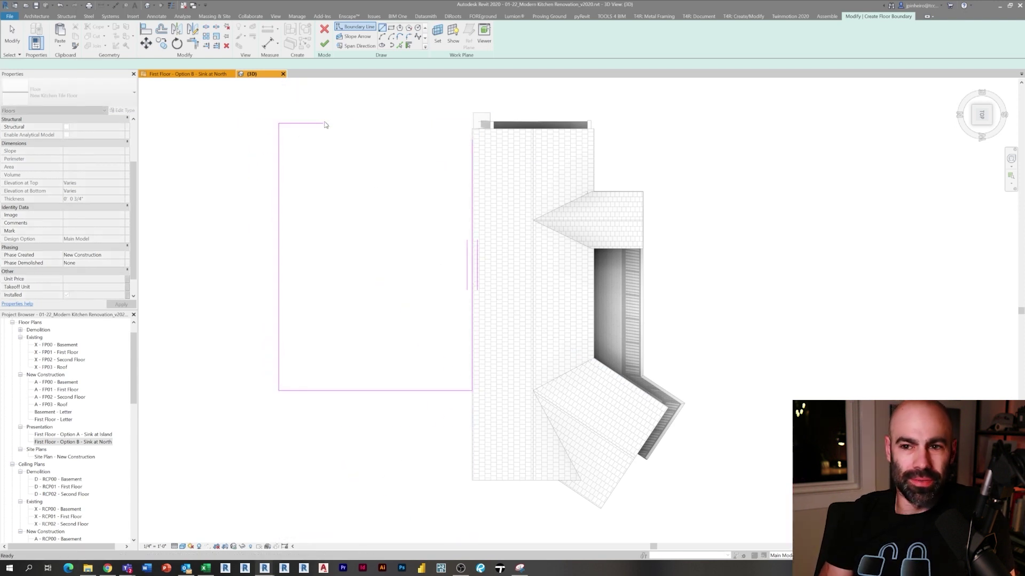
Close the floor boundary by trimming the short far edge to the line along the house
click(307, 128)
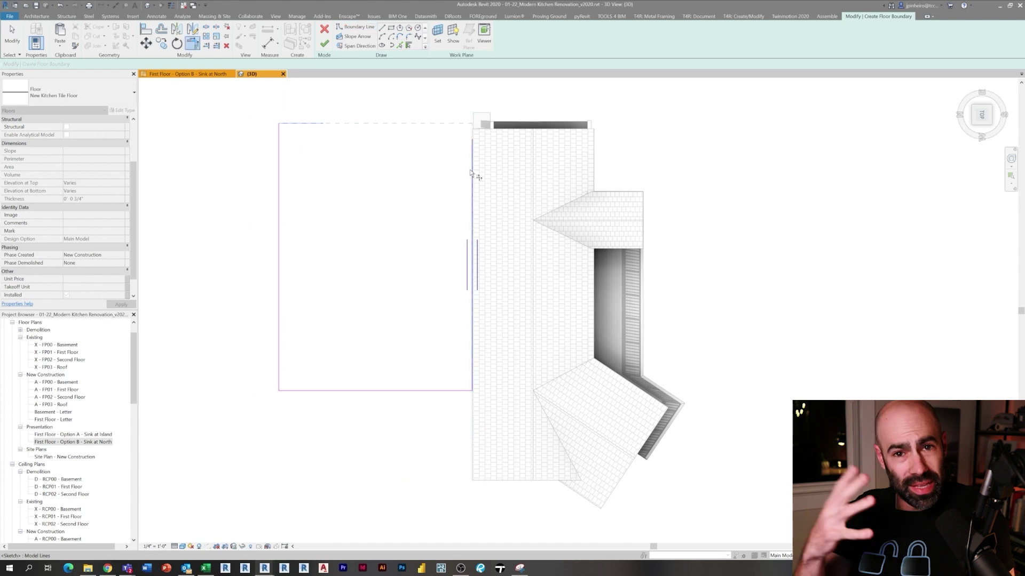
click(472, 171)
scroll(473, 171, down, 4)
key(Escape)
key(Escape)
Enlarge the floor sketch well beyond the house by moving its three outer edges outward, making it about 92' wide
click(426, 295)
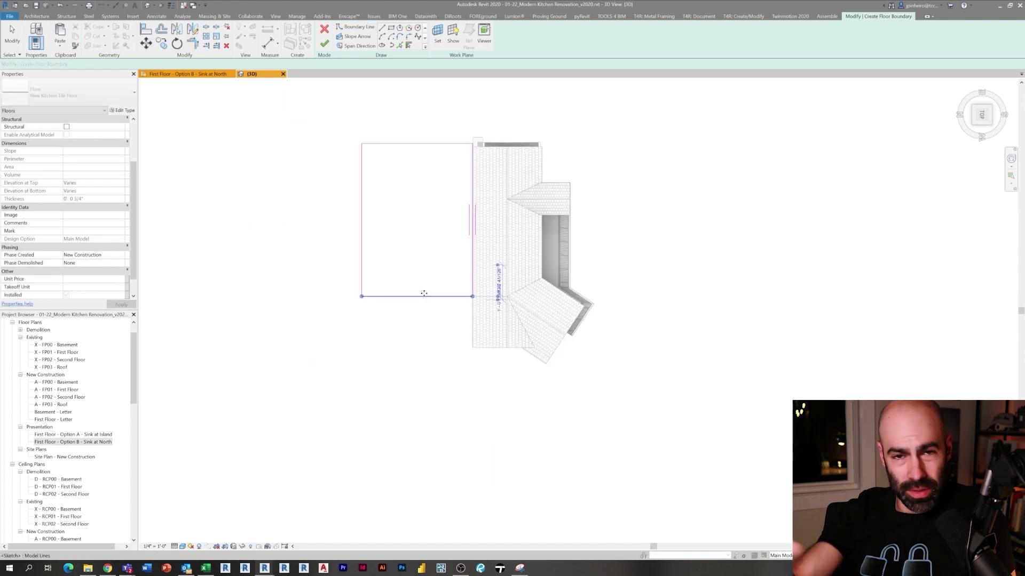
drag(426, 294, 428, 477)
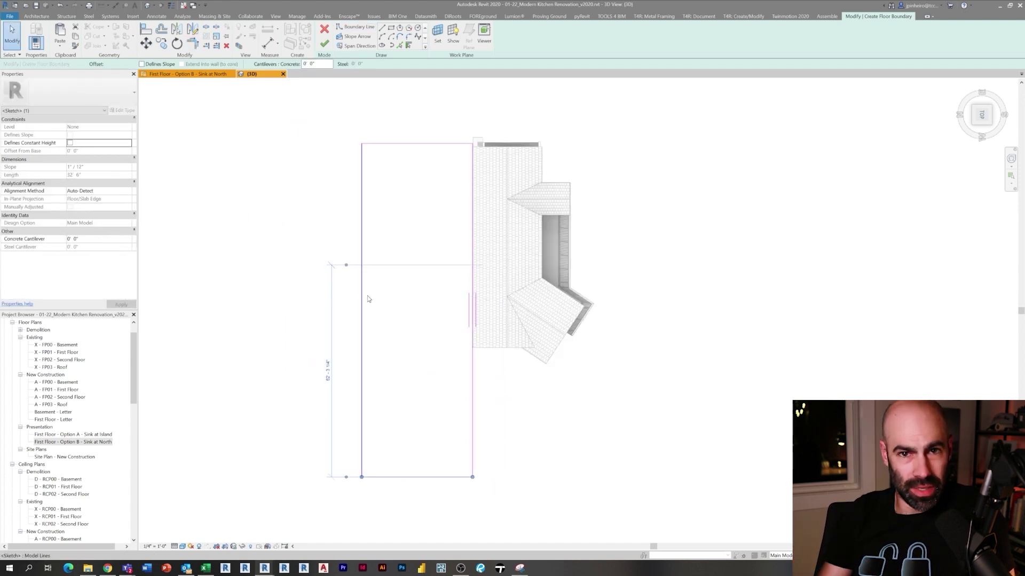
click(363, 305)
scroll(363, 305, down, 2)
drag(363, 305, 210, 304)
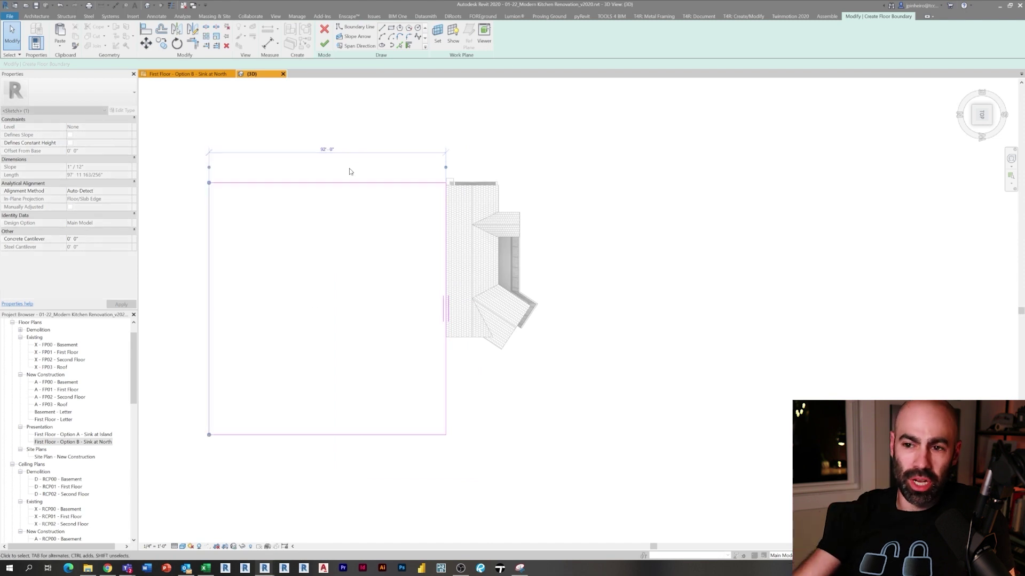
click(378, 183)
drag(388, 159, 380, 131)
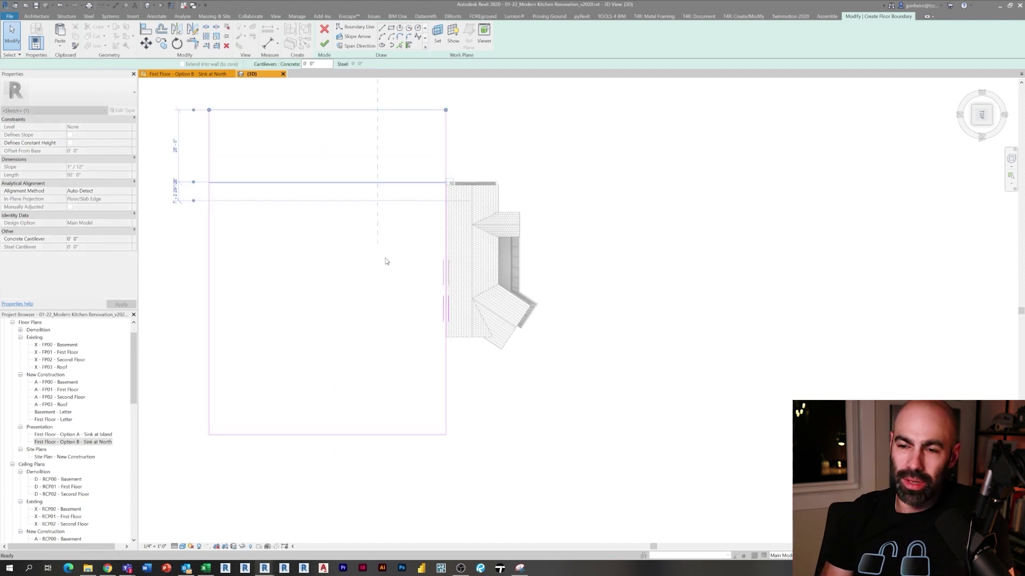
scroll(386, 261, down, 1)
click(368, 361)
mouse_move(392, 379)
shift+middle_down()
mouse_move(461, 329)
mouse_move(504, 250)
shift+middle_up()
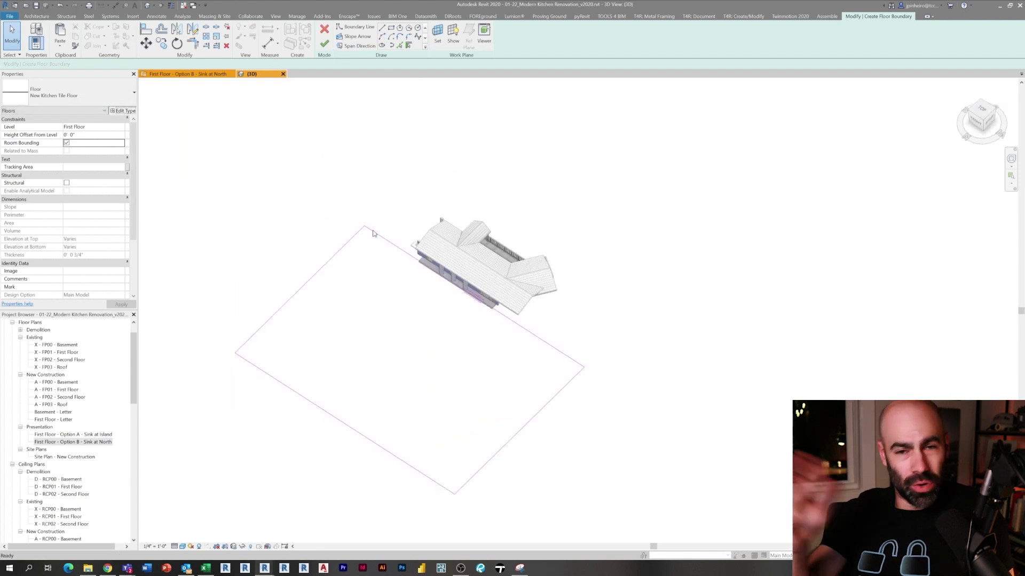
Duplicate the New Kitchen Tile Floor type as Grass and set its structure layer thickness to 6"
click(122, 109)
click(419, 54)
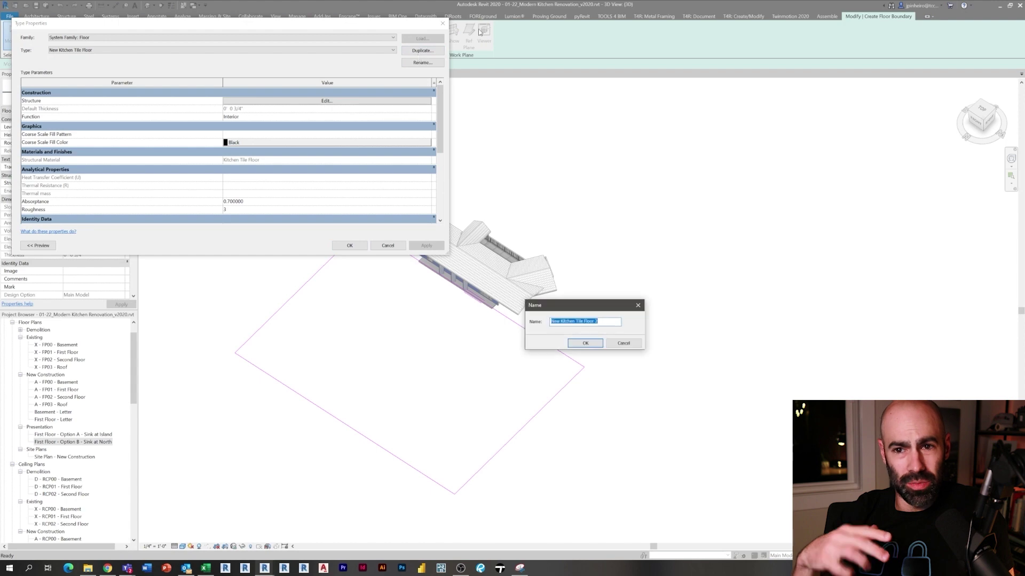
text(Gre)
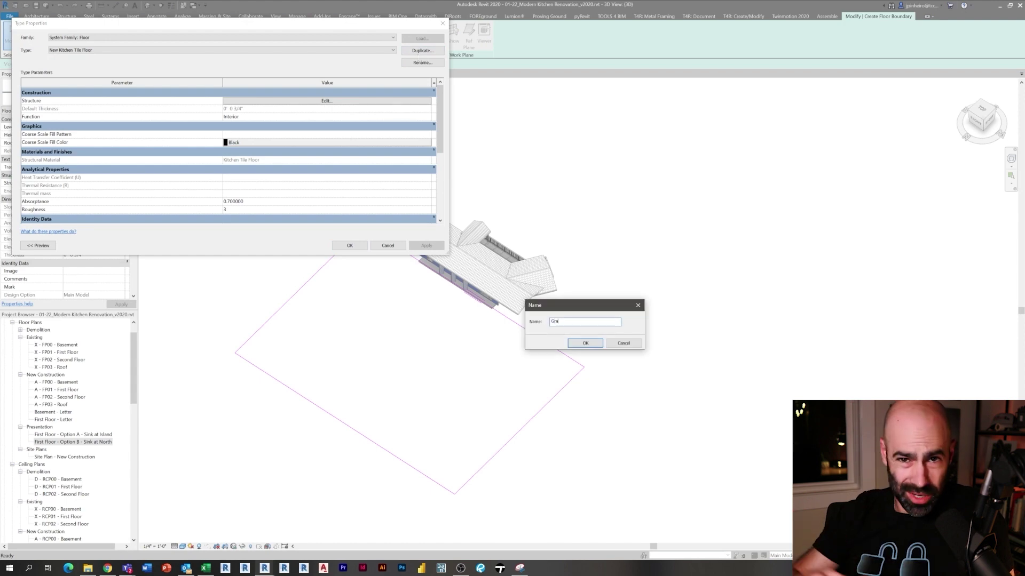
key(Return)
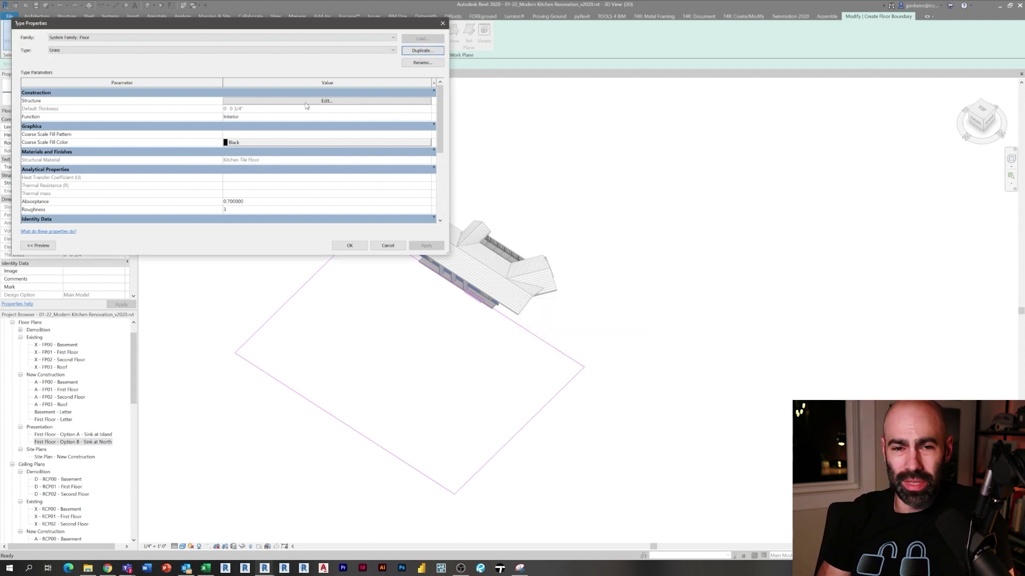
click(306, 104)
click(256, 103)
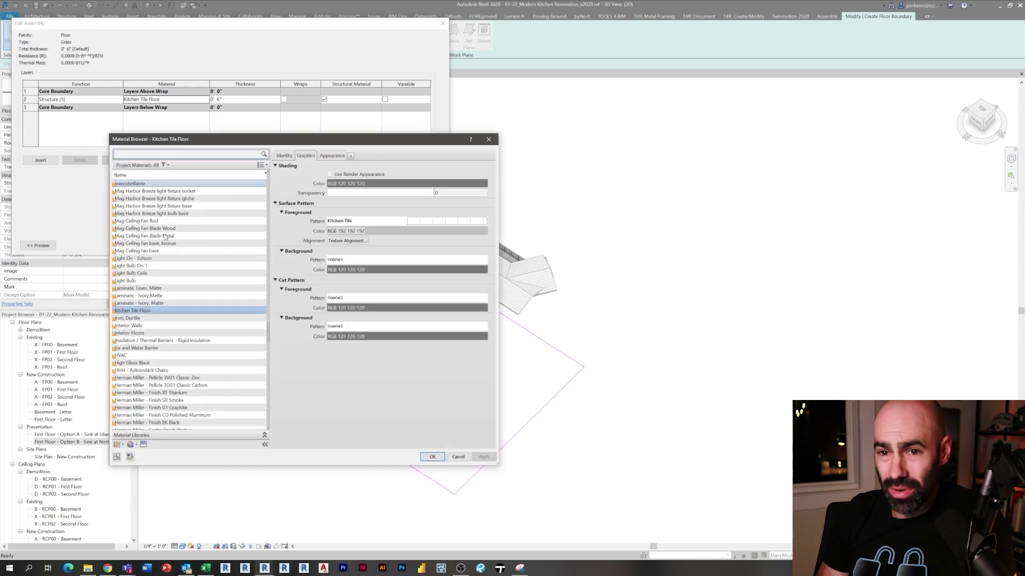
Try to create a new material and rename it Grass
click(149, 453)
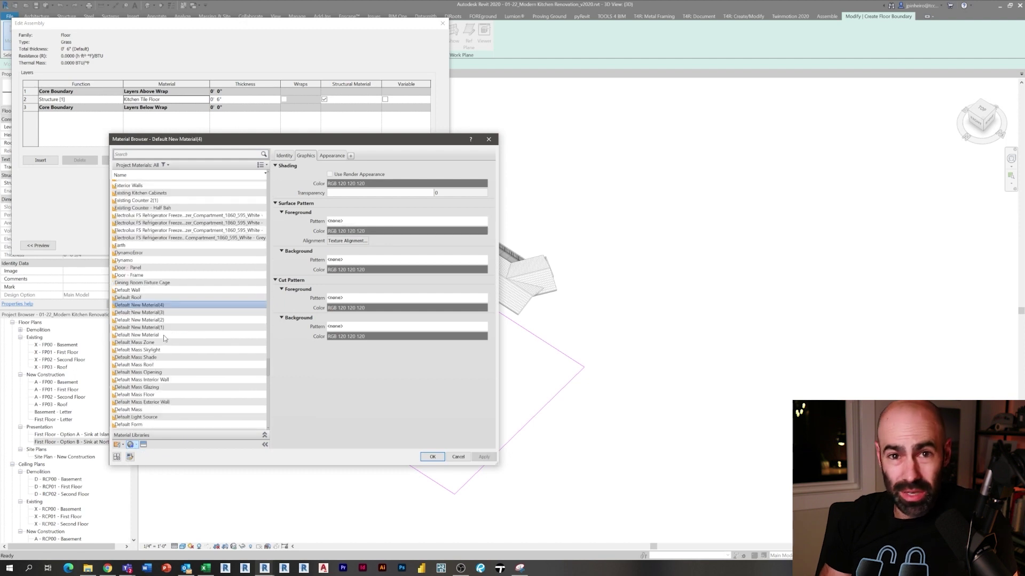
right_click(164, 309)
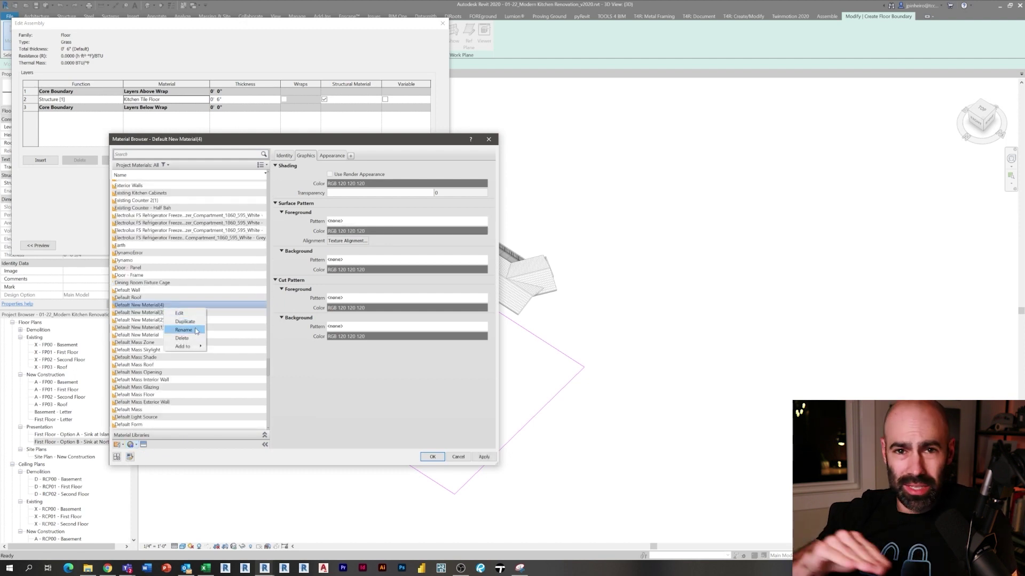
click(195, 330)
text(Grass)
key(Return)
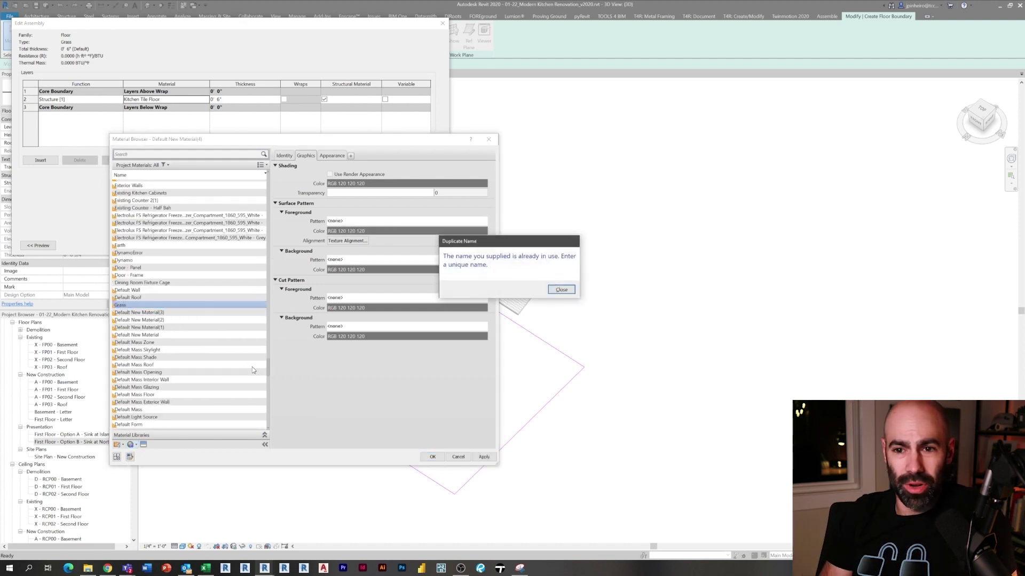
key(Escape)
key(Escape)
Use the existing Grass material for the Grass floor type's structure and finish the floor sketch
click(340, 239)
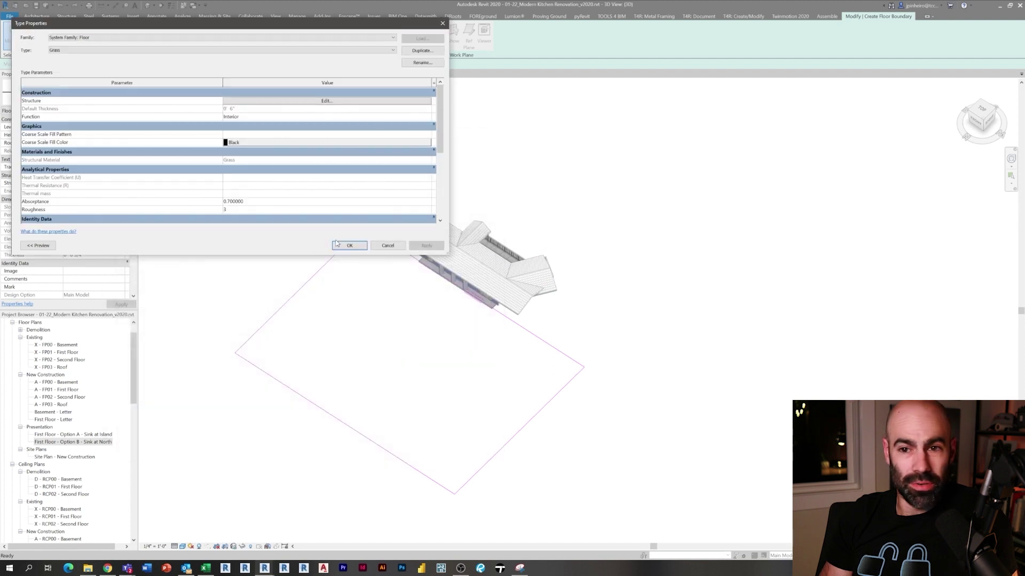
click(348, 245)
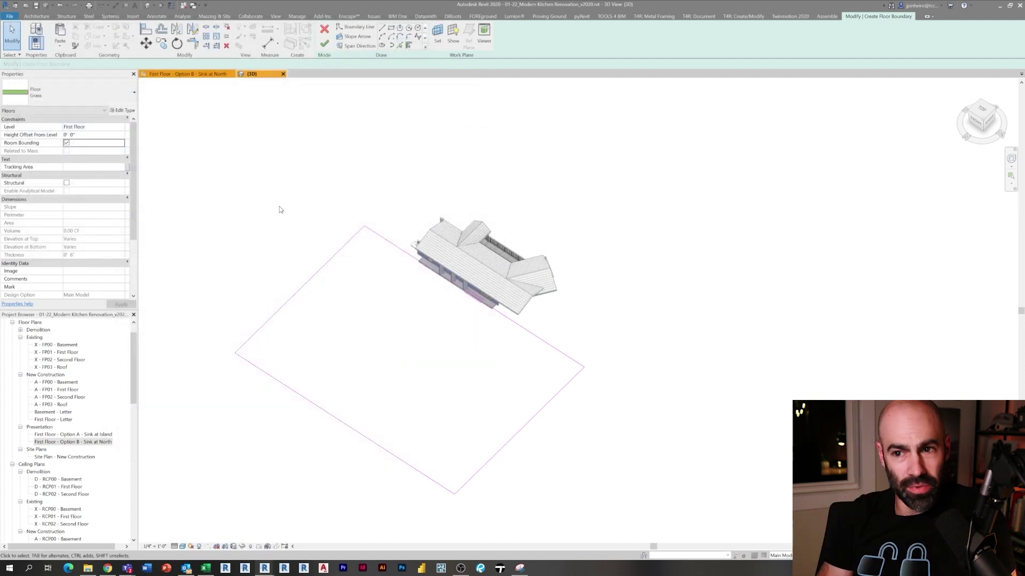
click(328, 45)
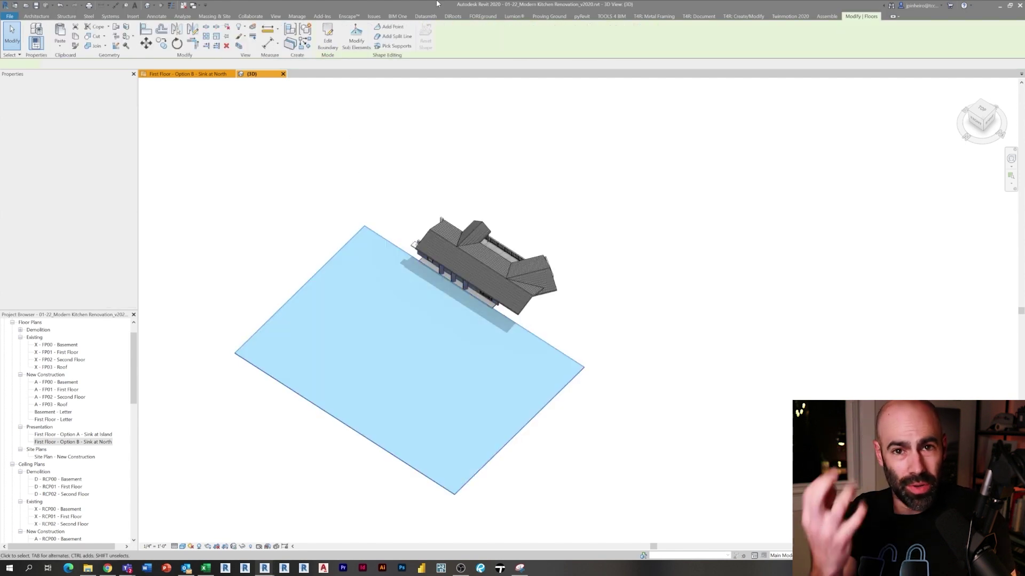
Add the grass floor only to the Enscape On option of the Enscape Entourage set and make that option active for editing
click(297, 17)
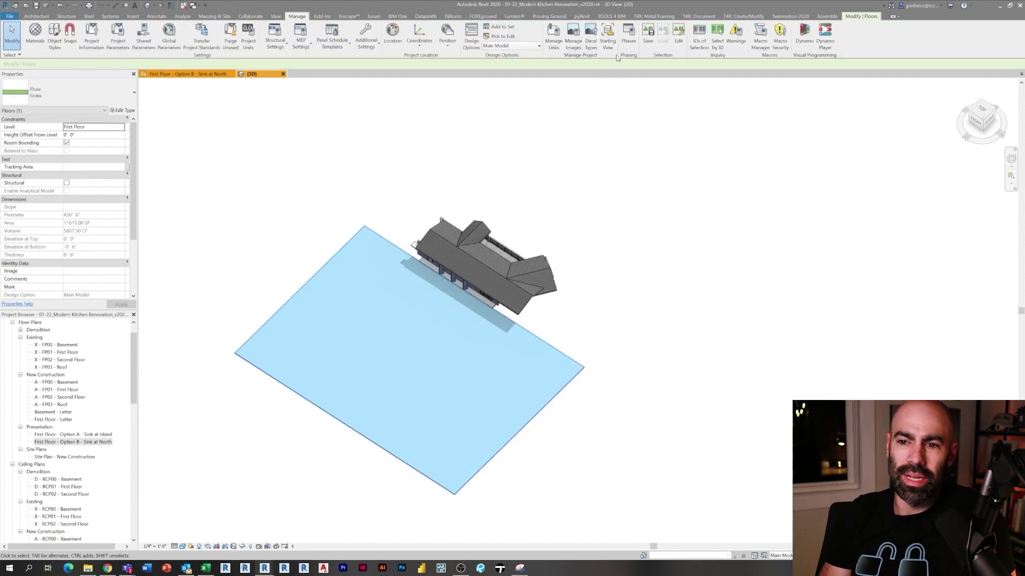
click(505, 27)
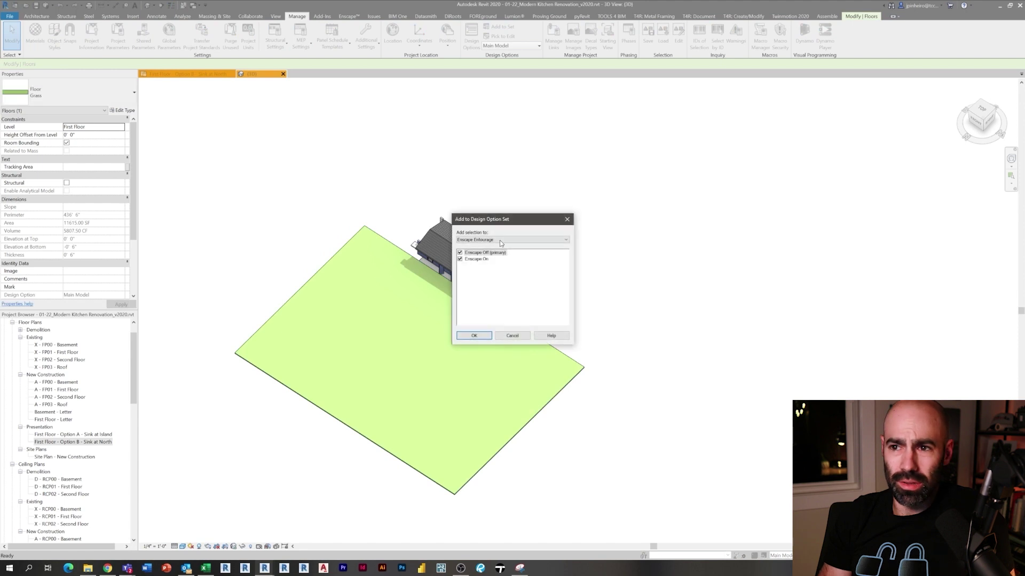
click(496, 246)
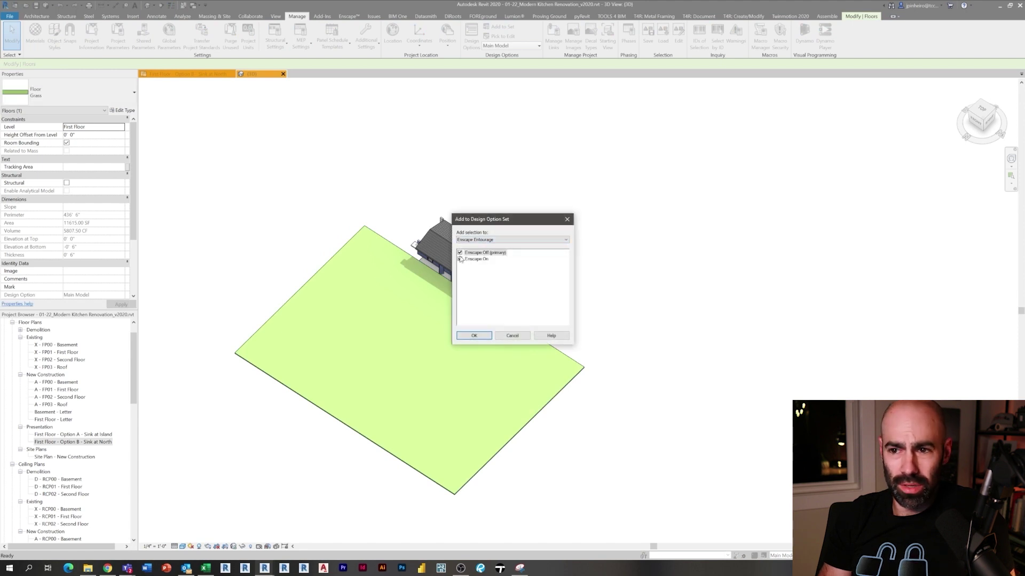
click(482, 335)
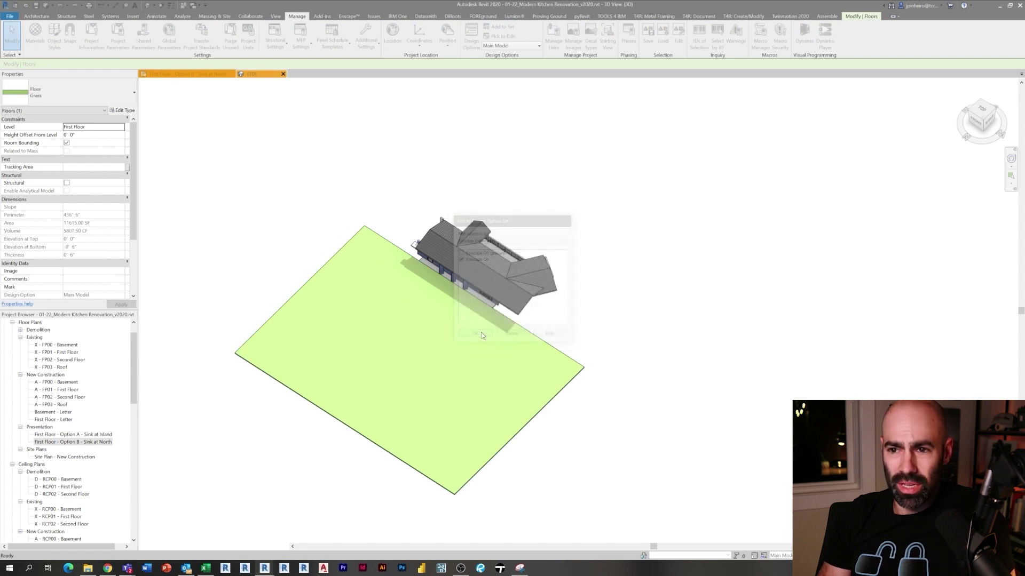
click(811, 555)
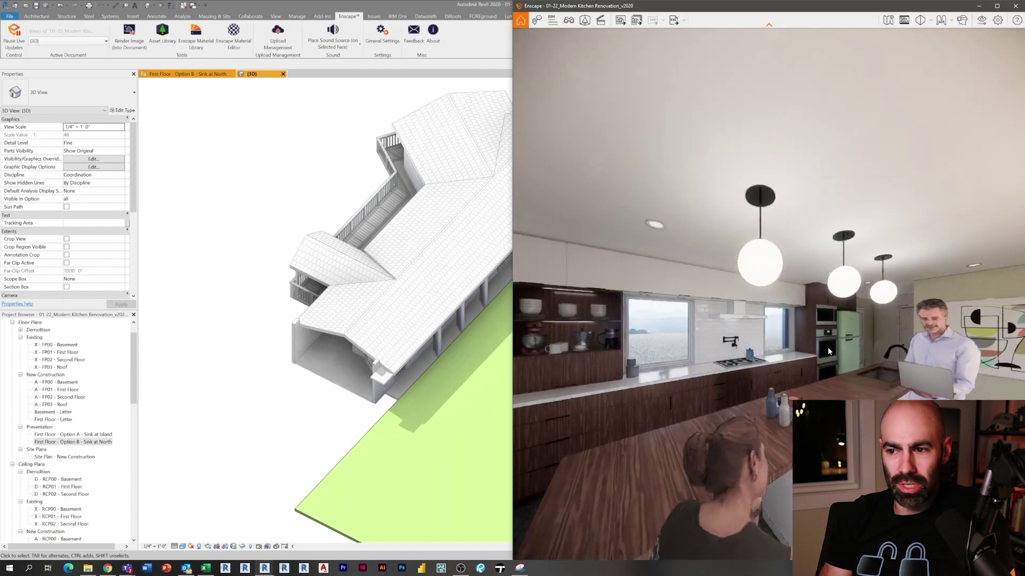
Move through the kitchen and outside in Enscape to examine the grass and the view from the windows
key(s)
key(a)
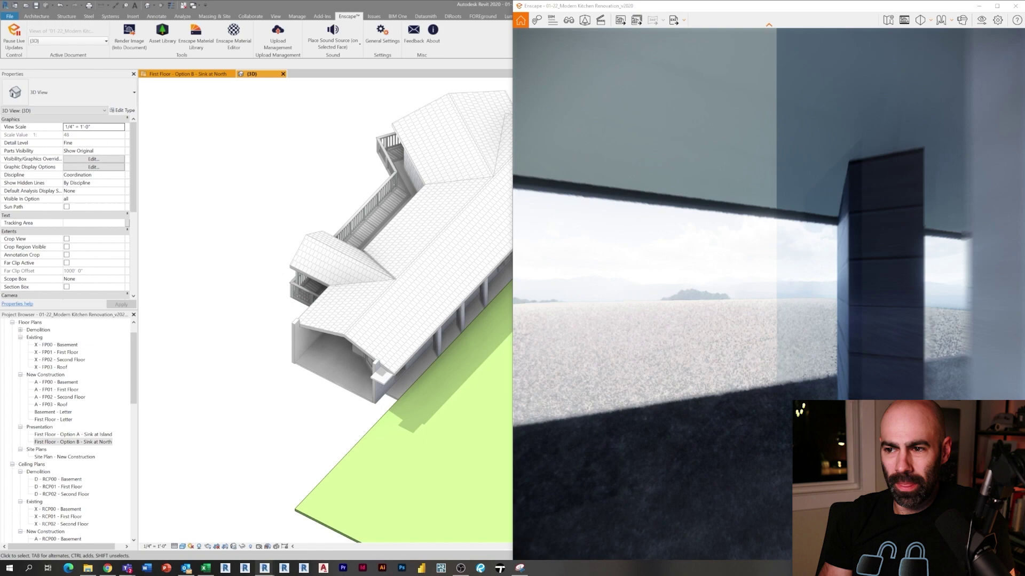
key(w)
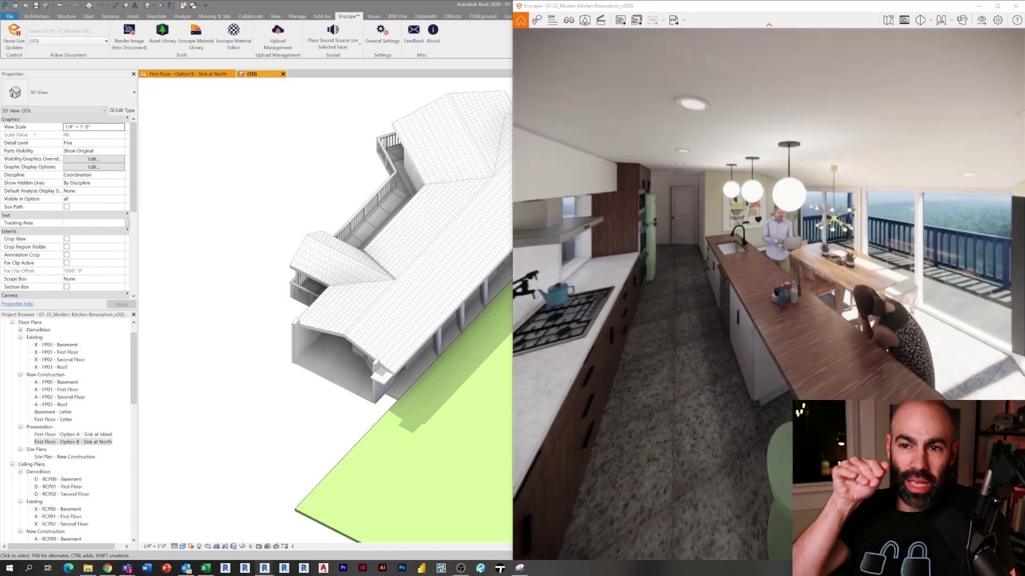
key(space)
key(s)
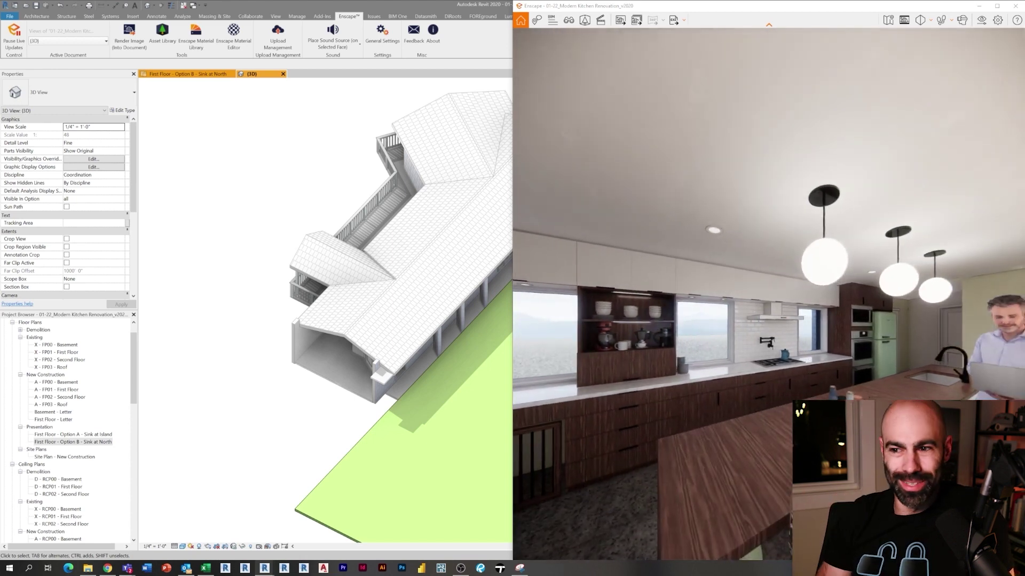
click(981, 6)
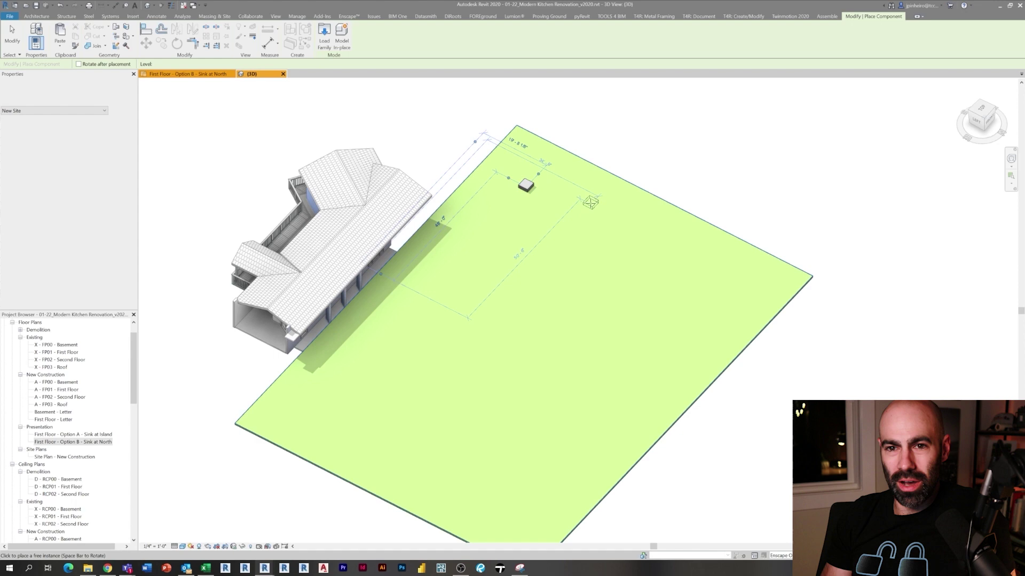
Scatter TM - Placeholder - Tree instances across the grass floor beside the house
click(590, 202)
click(593, 245)
click(681, 258)
click(647, 319)
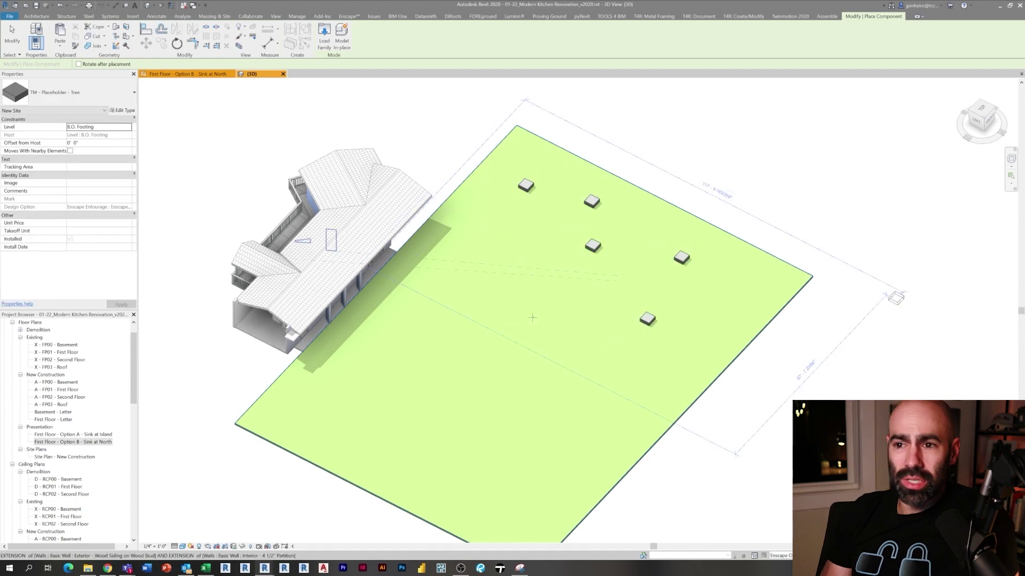
click(896, 298)
click(536, 321)
click(582, 362)
click(531, 419)
click(458, 413)
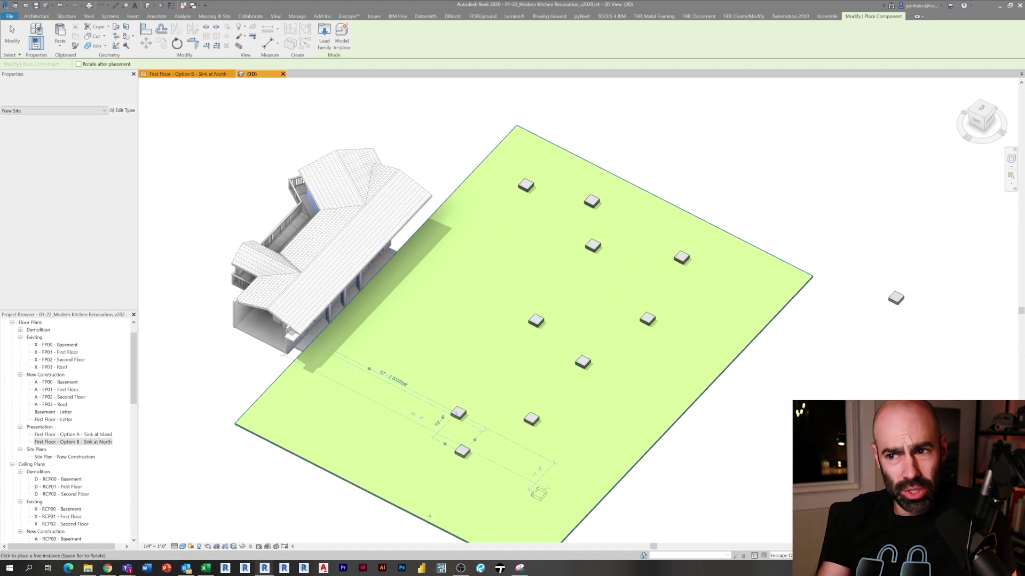
click(462, 451)
click(539, 494)
click(454, 511)
click(279, 428)
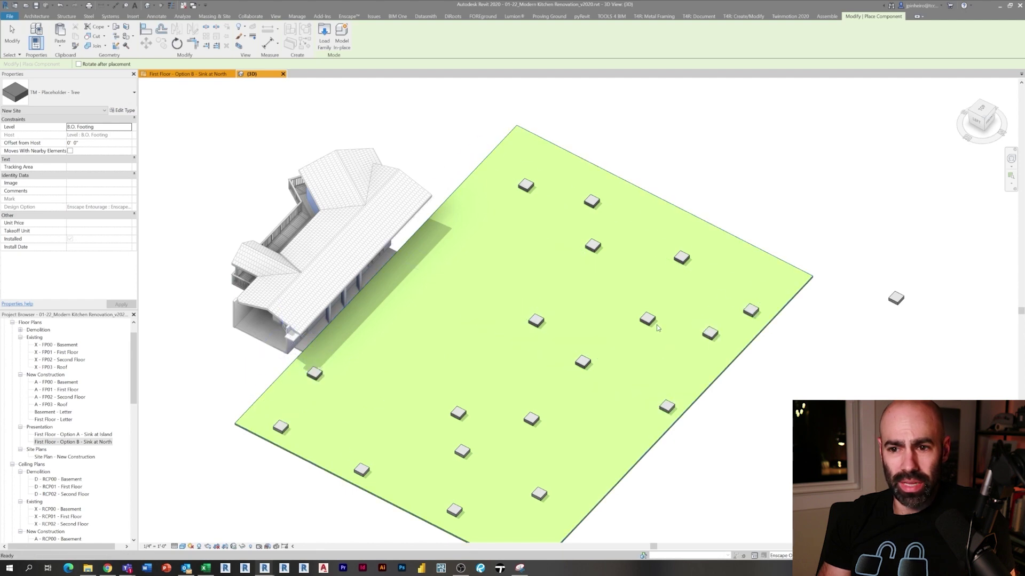
key(Escape)
key(Escape)
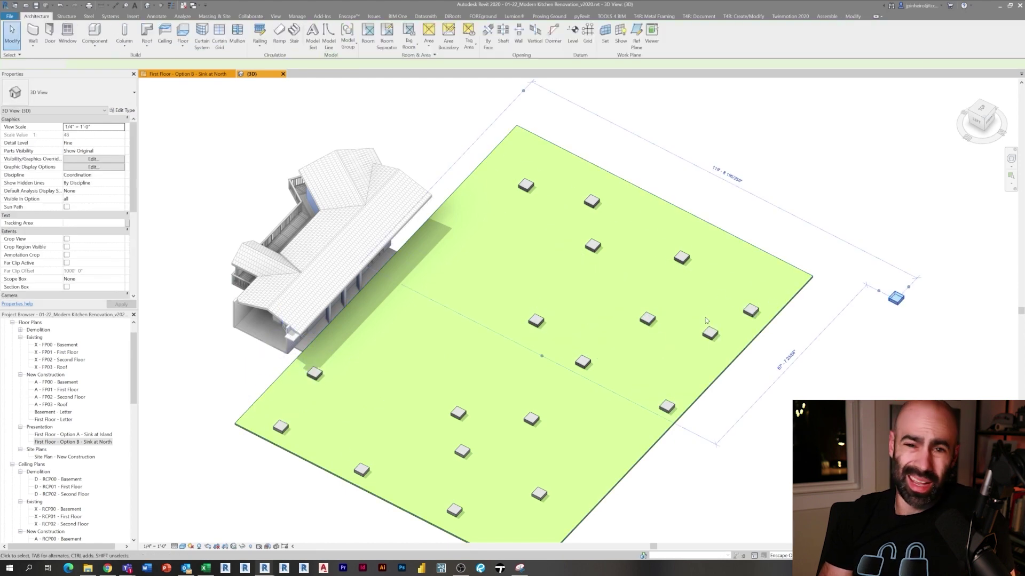
Select five scattered tree placeholders and switch them to a new type named TM - Placeholder - Tree 2
click(647, 319)
ctrl+click(538, 494)
ctrl+click(458, 414)
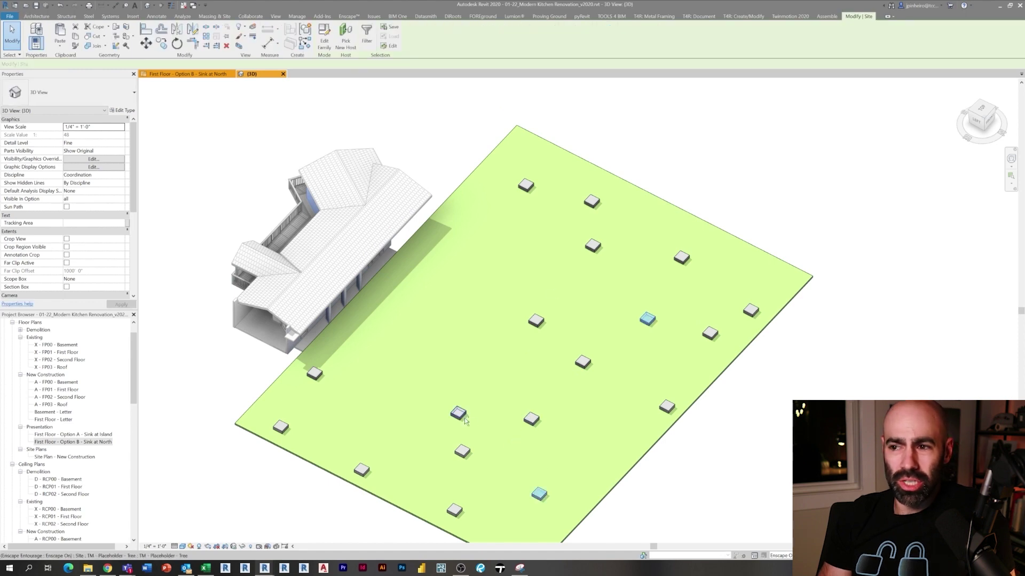
ctrl+click(464, 418)
ctrl+click(594, 203)
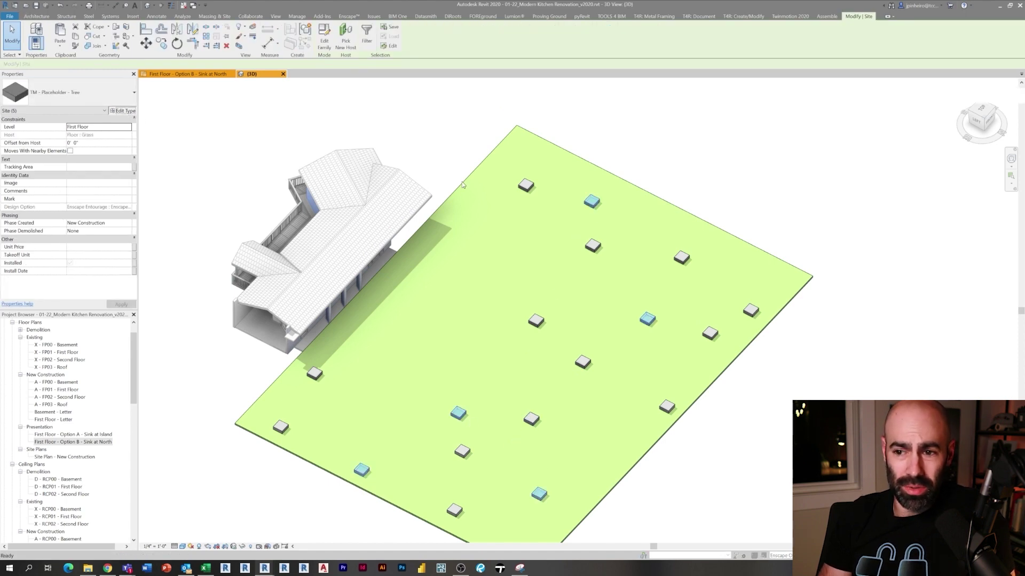
click(418, 52)
key(Return)
click(350, 246)
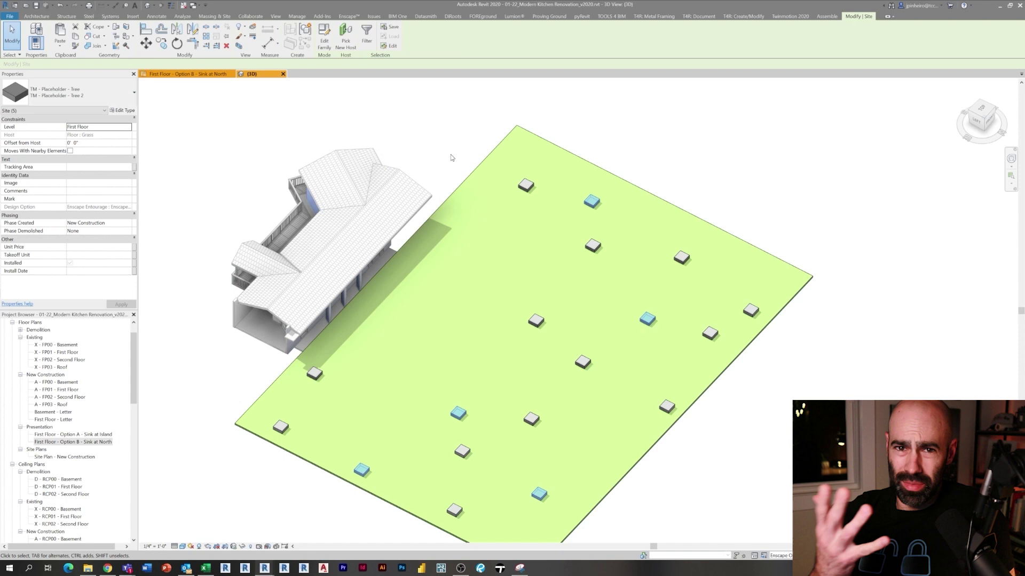
click(450, 158)
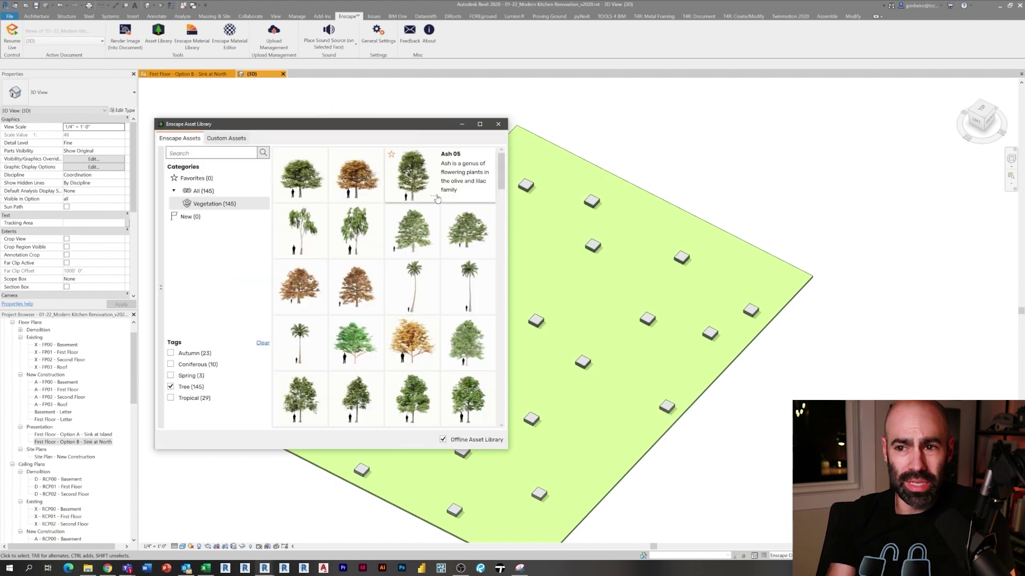
Link the Ash 05 Enscape asset to the TM - Placeholder - Tree family
right_click(434, 198)
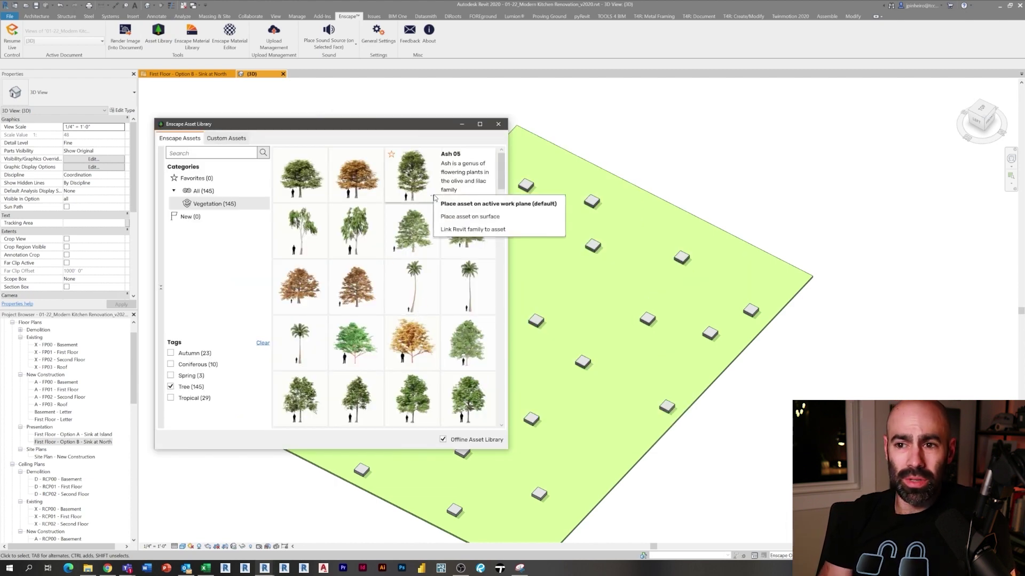
click(457, 231)
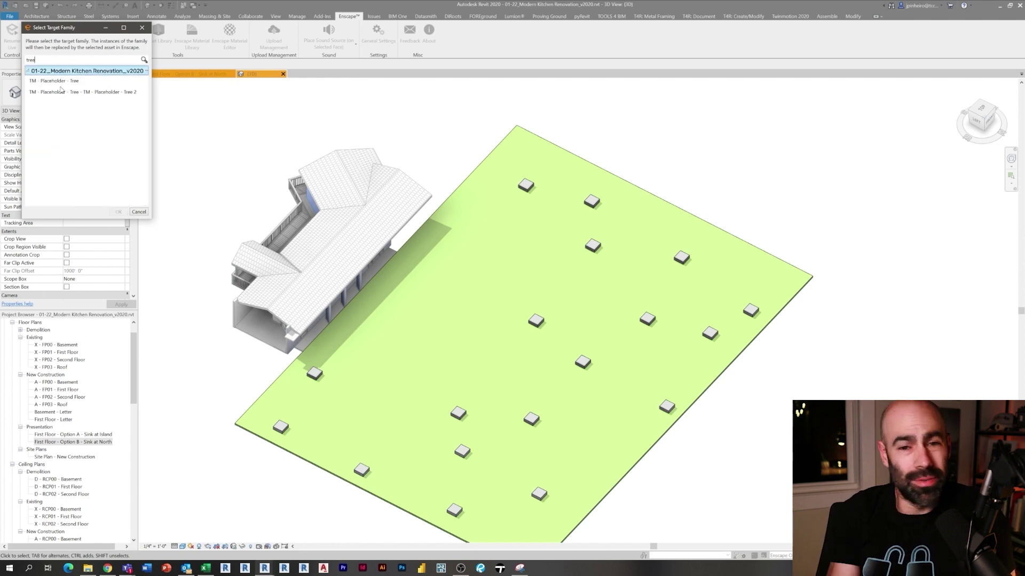
click(55, 82)
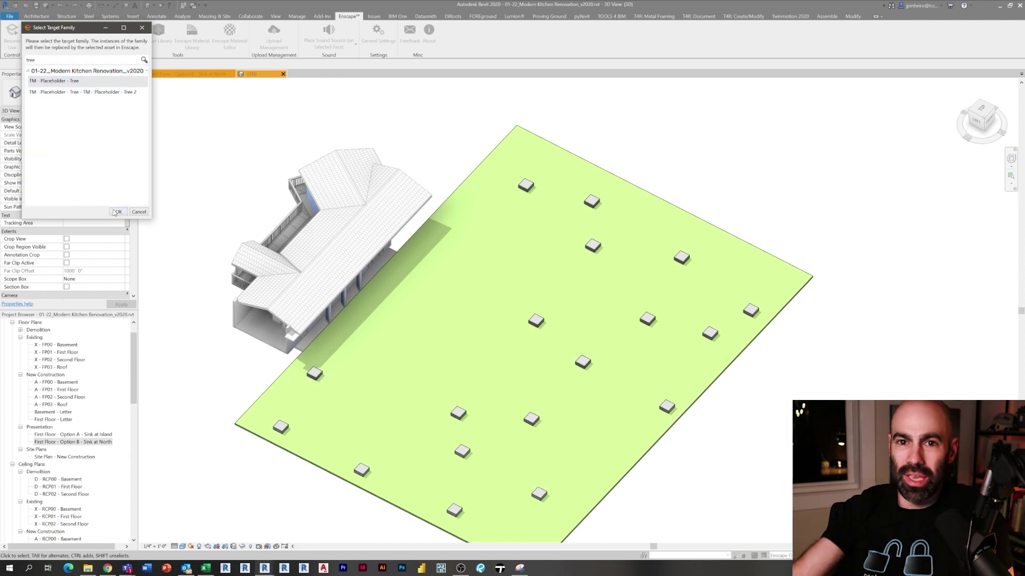
click(134, 212)
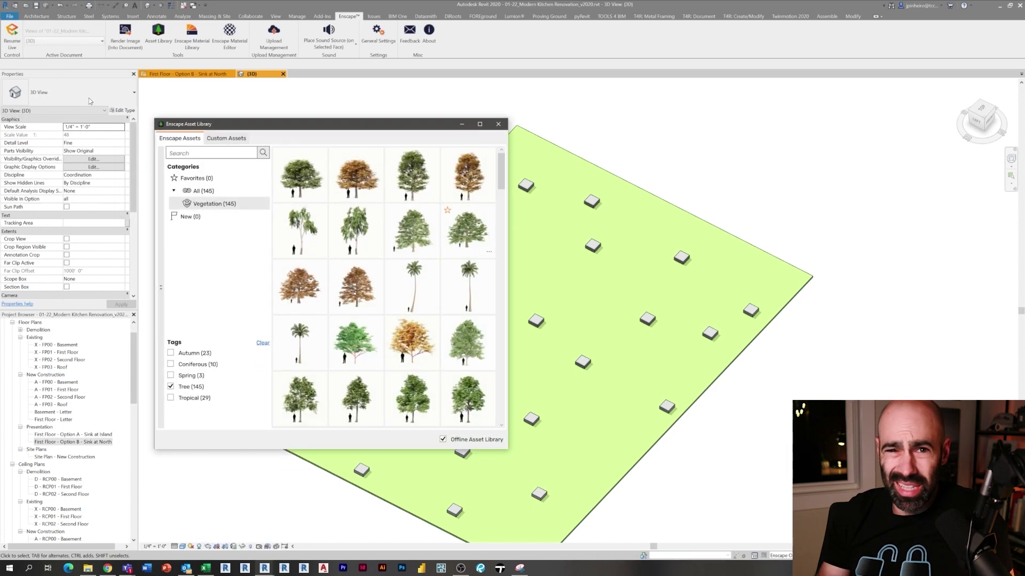
Link the Elm 06 Enscape asset to the TM - Placeholder - Tree 2 type and close the asset library
scroll(441, 313, down, 4)
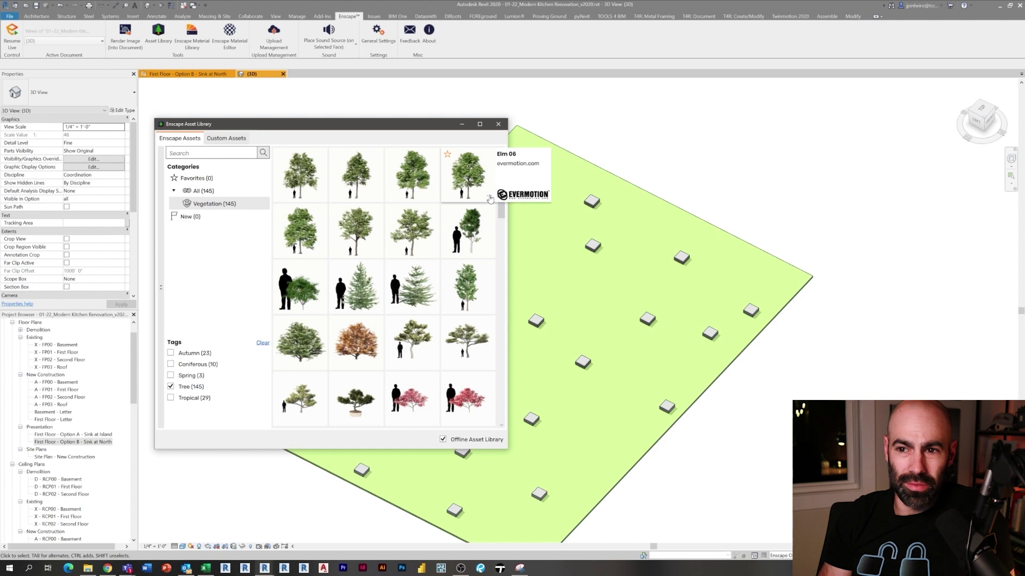
click(490, 198)
click(514, 230)
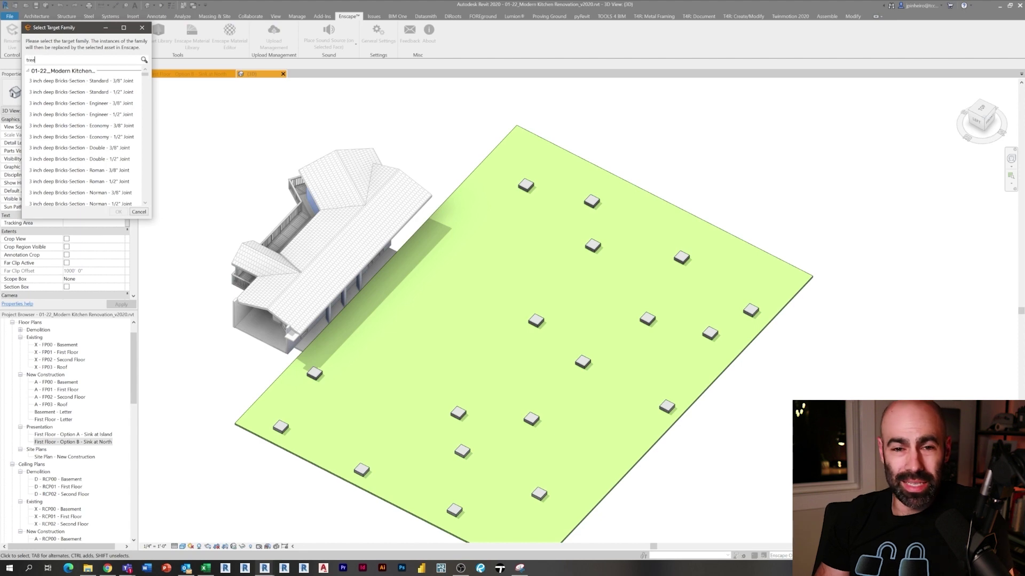
click(68, 92)
click(119, 211)
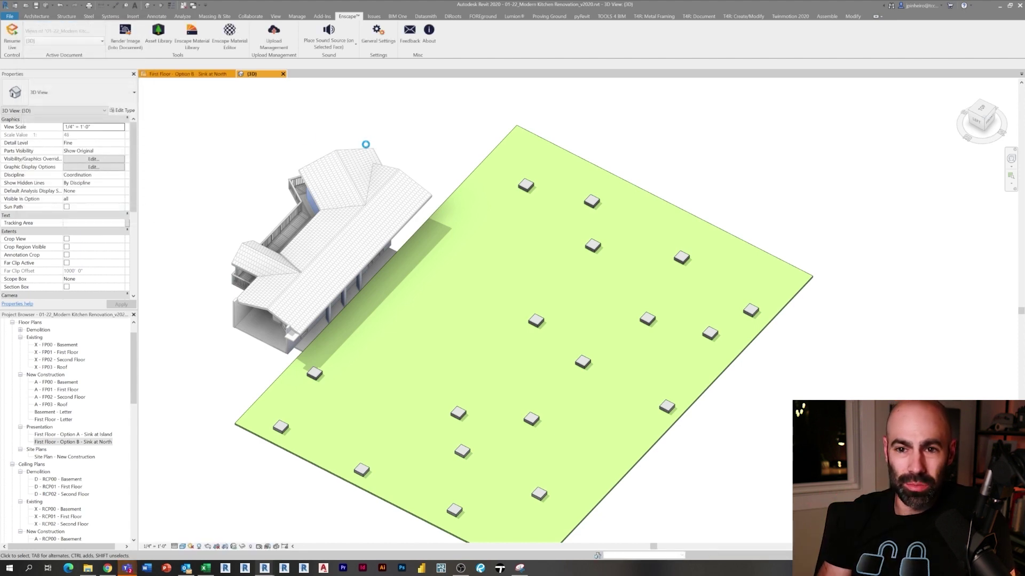
click(498, 125)
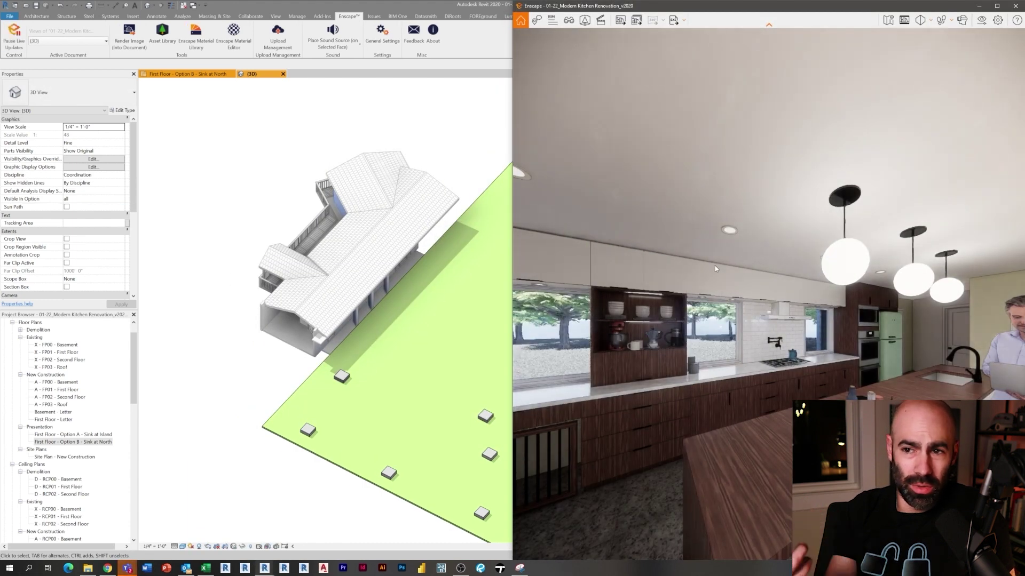
Move through the kitchen in Enscape to examine the trees outside the windows
drag(751, 281, 773, 288)
key(a)
key(s)
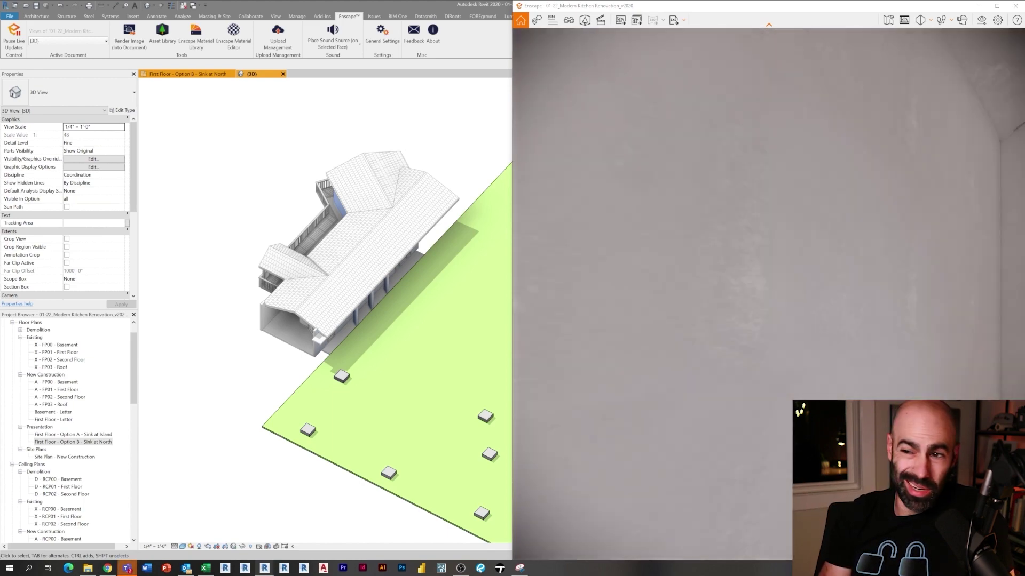
key(w)
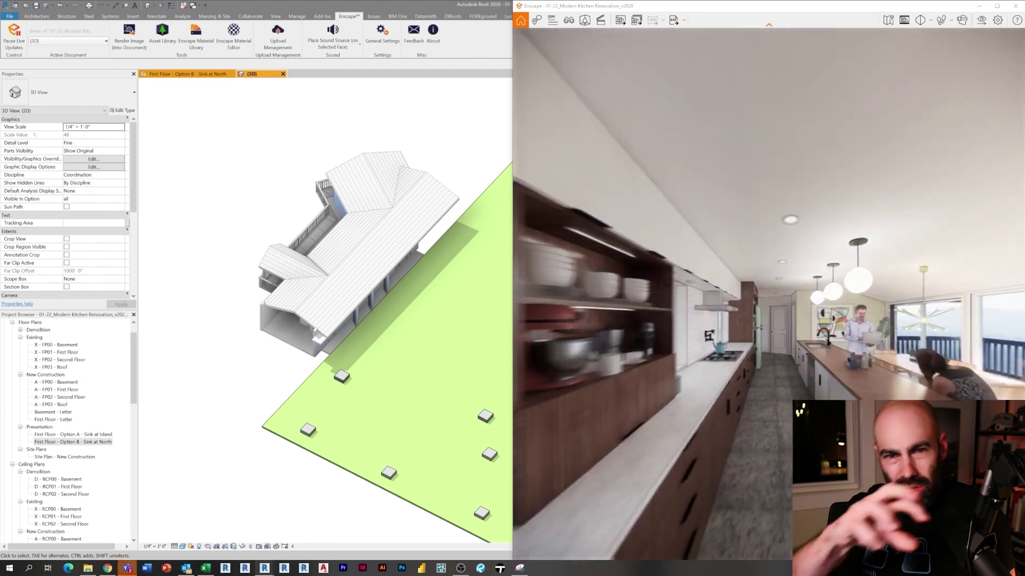
key(d)
drag(774, 287, 715, 289)
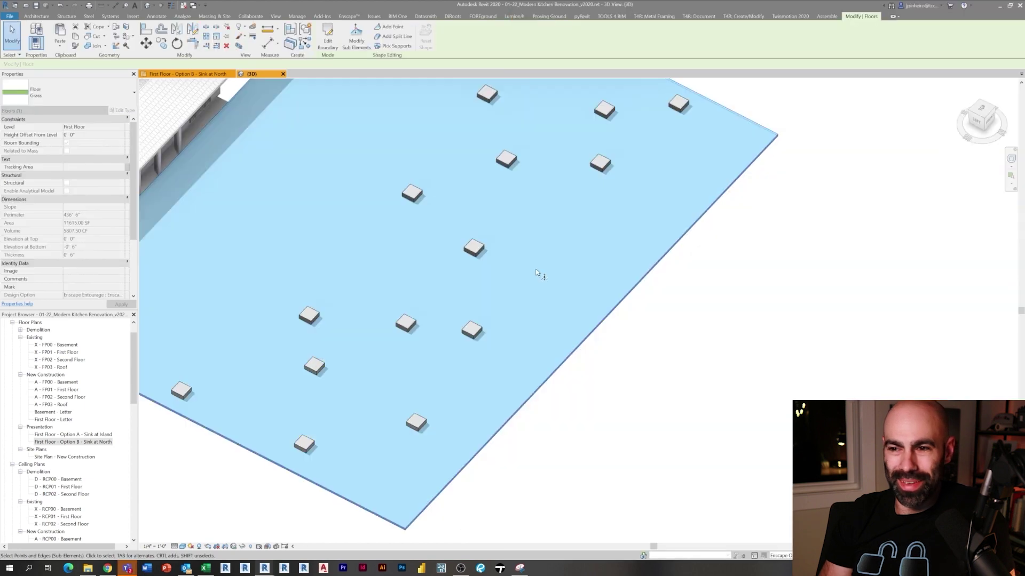
Add a split line across the grass floor near its far edge and raise the outer edge to about 19' 0"
click(365, 41)
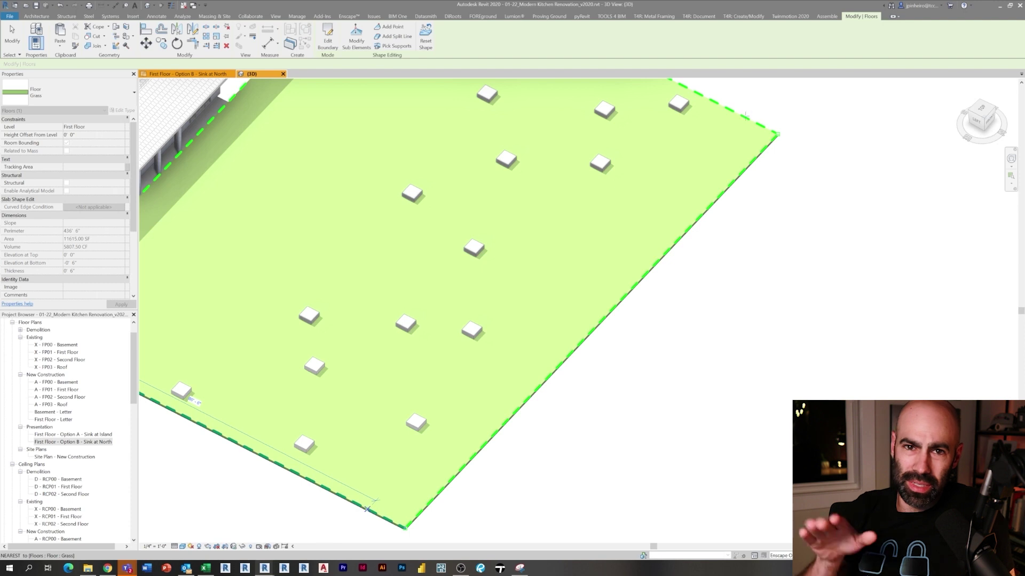
click(368, 508)
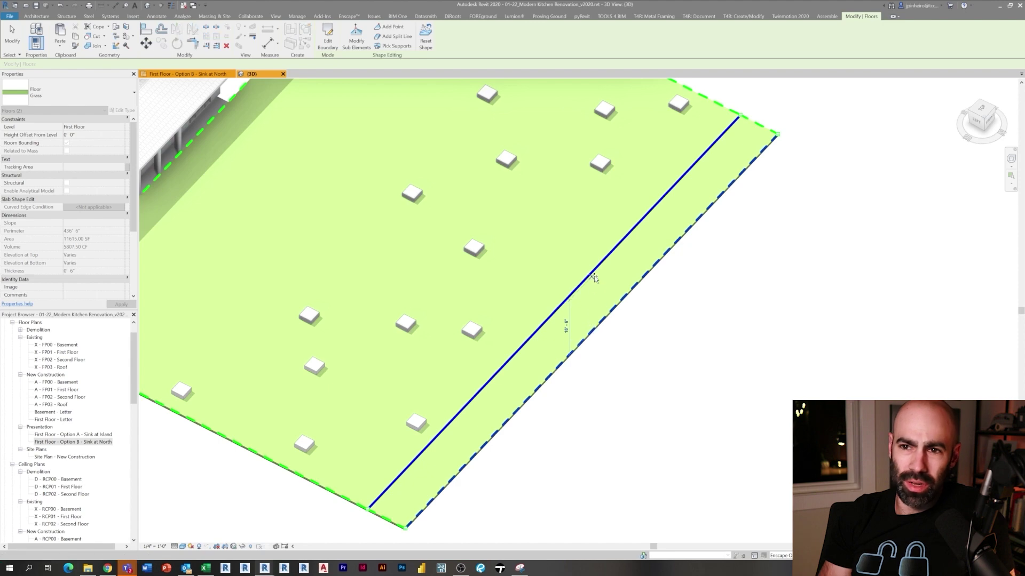
drag(635, 365, 635, 360)
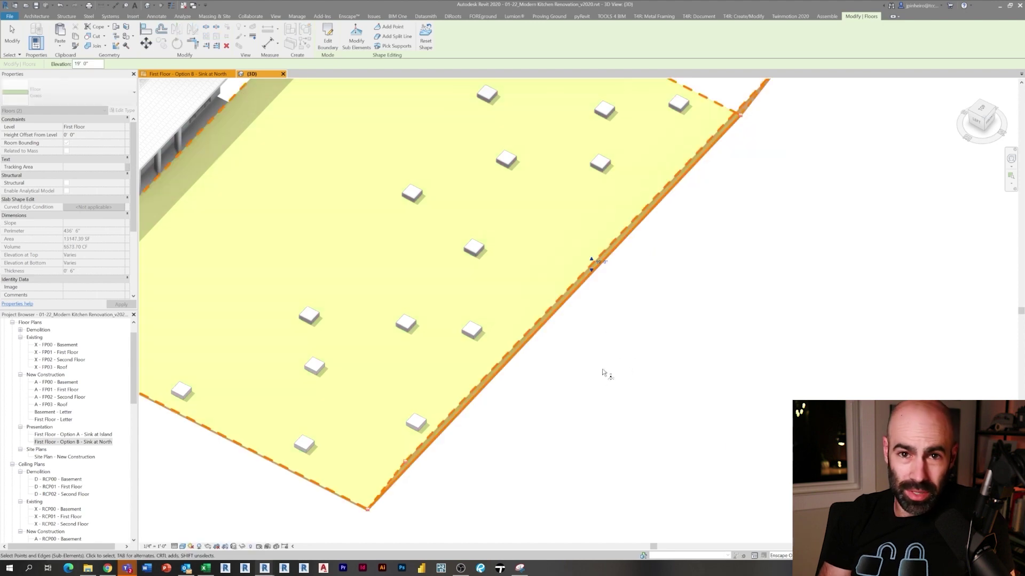
shift+middle_drag(621, 374, 709, 346)
shift+middle_drag(643, 354, 705, 324)
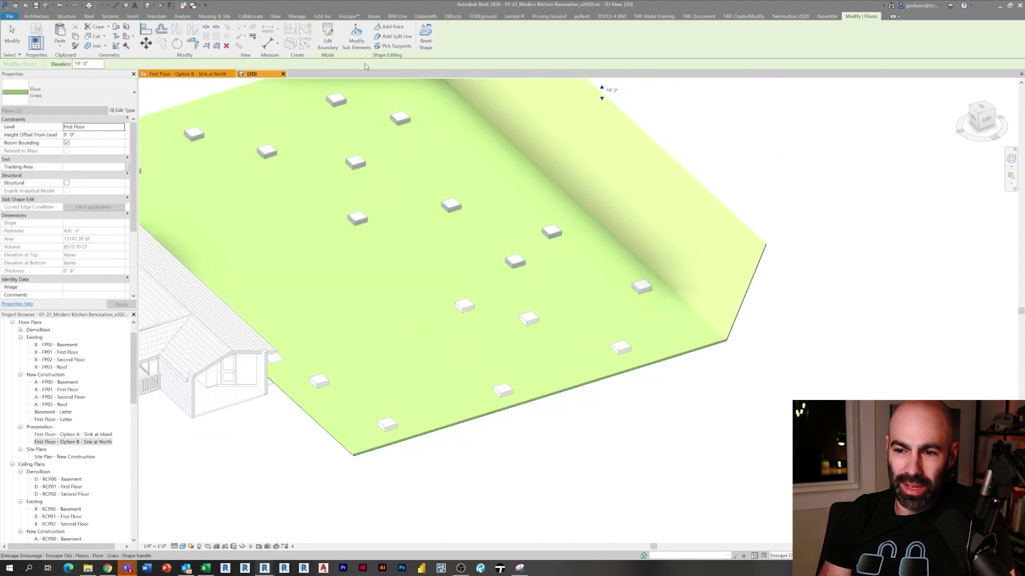
key(Escape)
shift+middle_drag(417, 186, 342, 276)
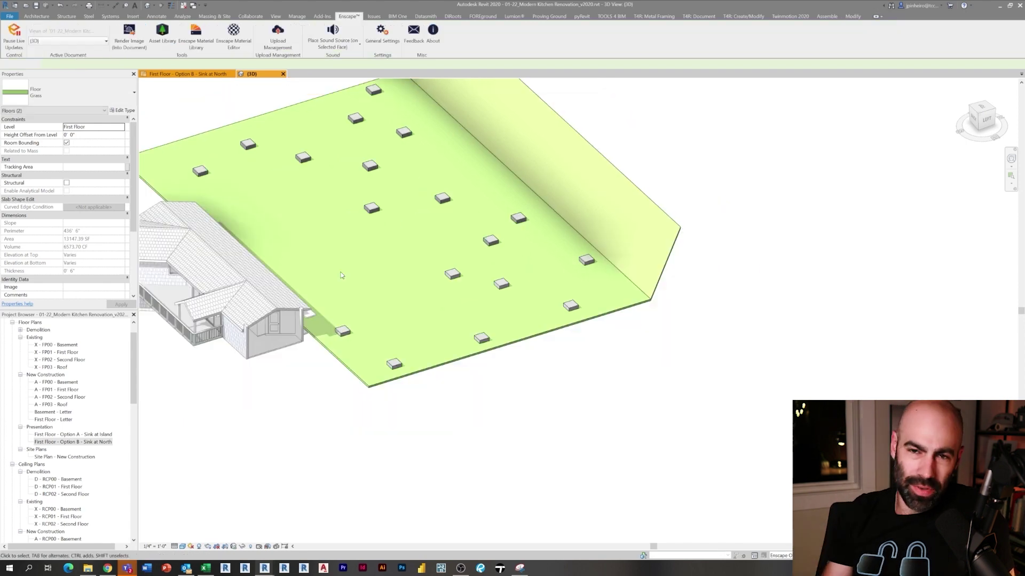
key(Escape)
Switch to Enscape and move around the kitchen to examine how the raised grass and trees look through the windows
mouse_move(261, 572)
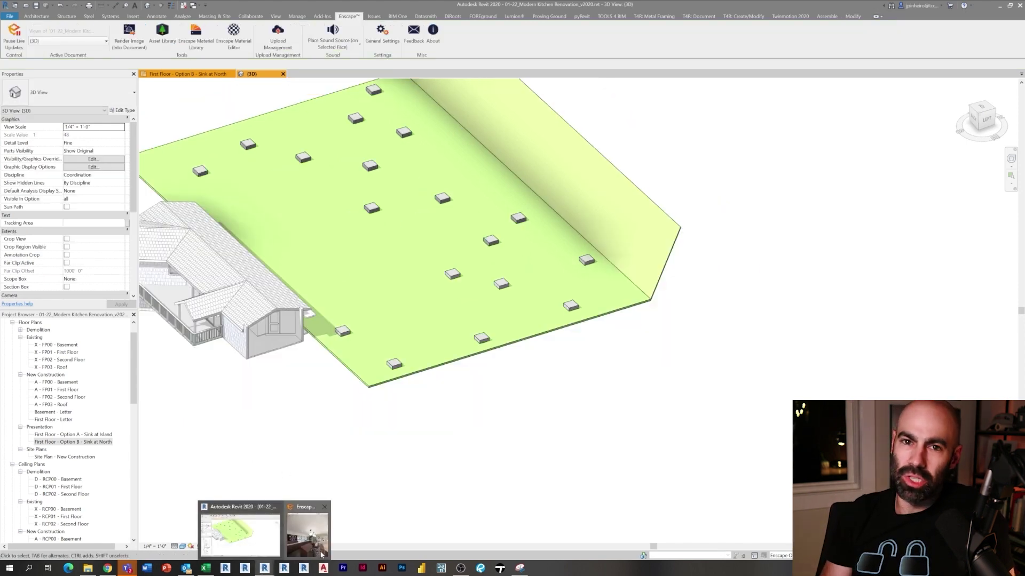
click(298, 529)
drag(765, 368, 739, 368)
key(w)
key(s)
key(s)
key(d)
key(w)
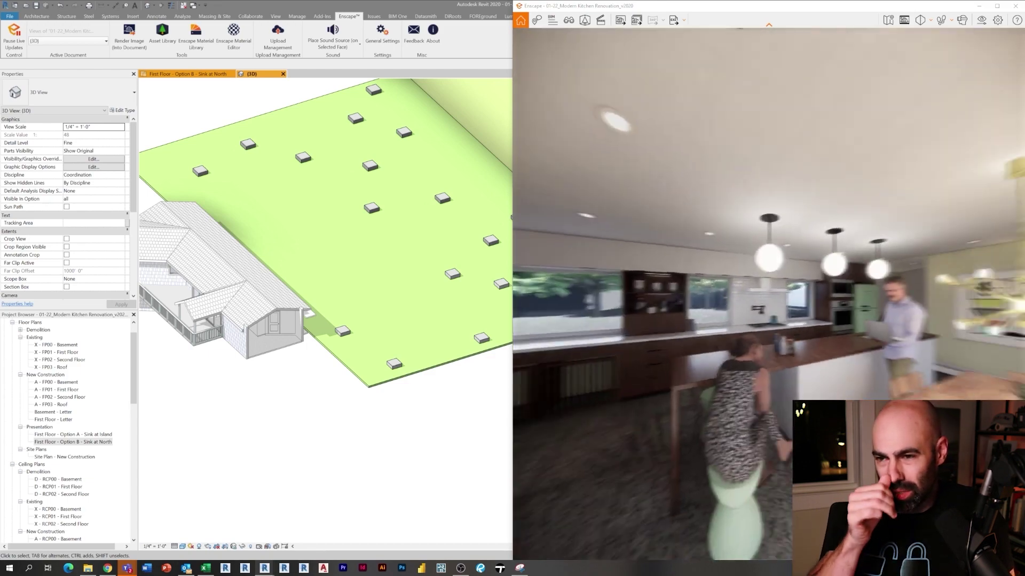
drag(747, 360, 794, 358)
key(w)
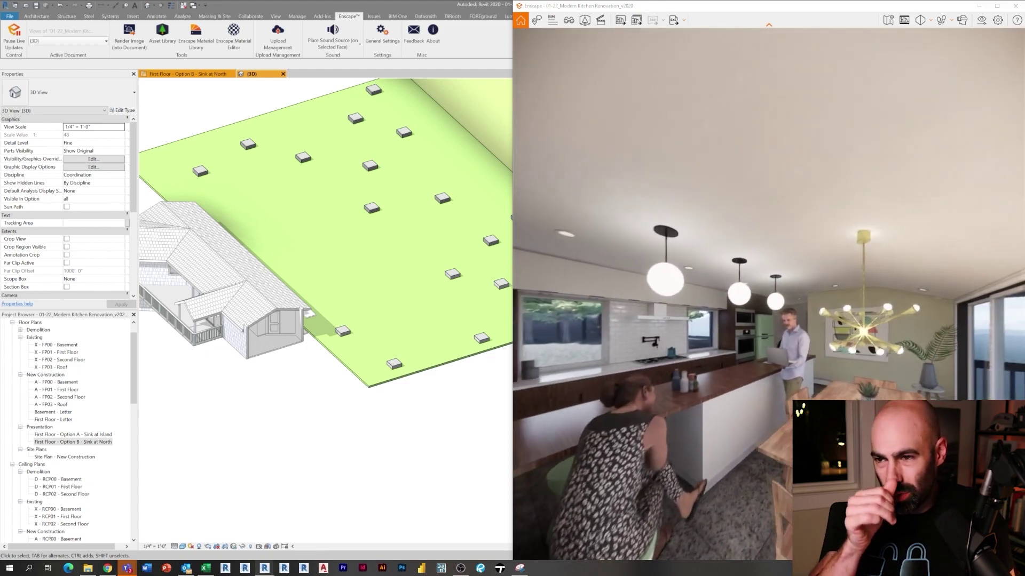
key(s)
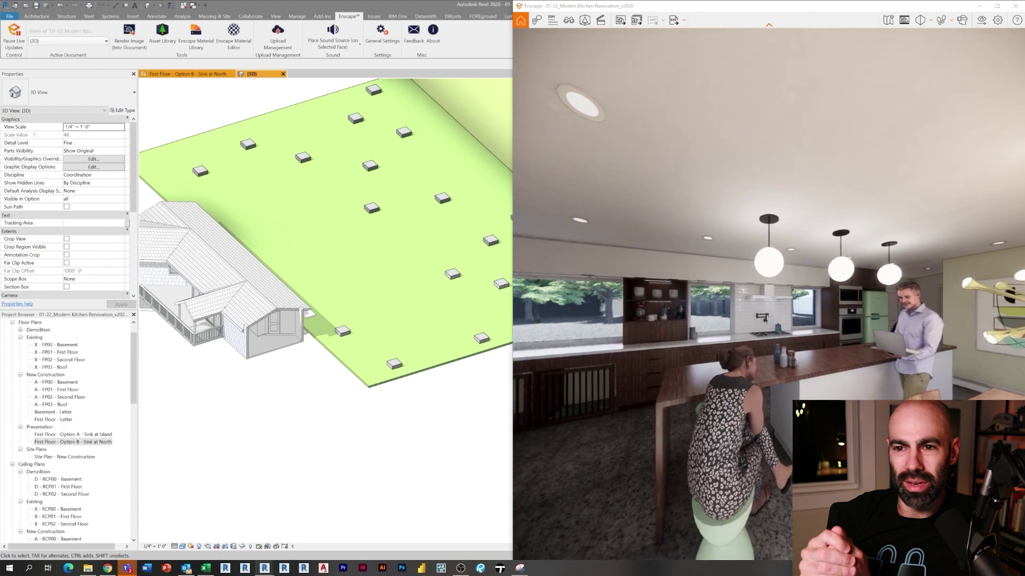
click(996, 6)
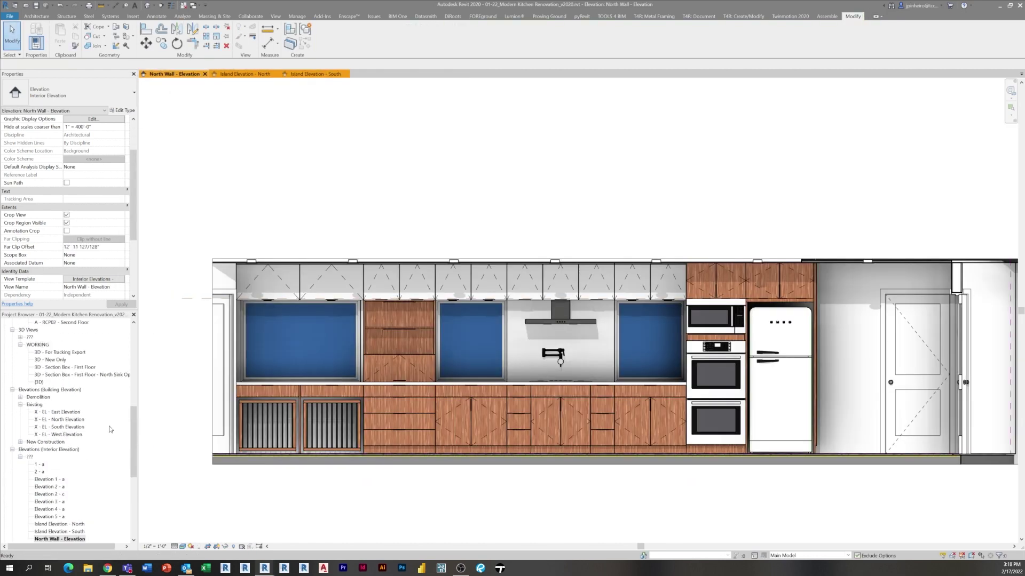
Duplicate the North Wall - Elevation view
scroll(110, 429, down, 3)
right_click(75, 449)
mouse_move(121, 339)
click(198, 339)
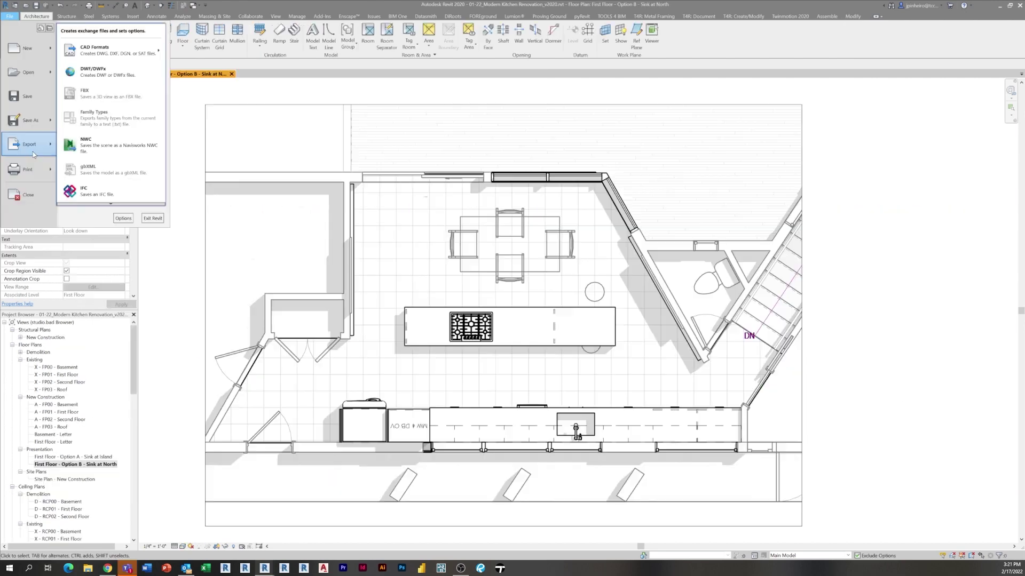
Export the selected views as lossless JPEG images, then browse the exported images in File Explorer's Revit Exports - 021722 folder
click(489, 278)
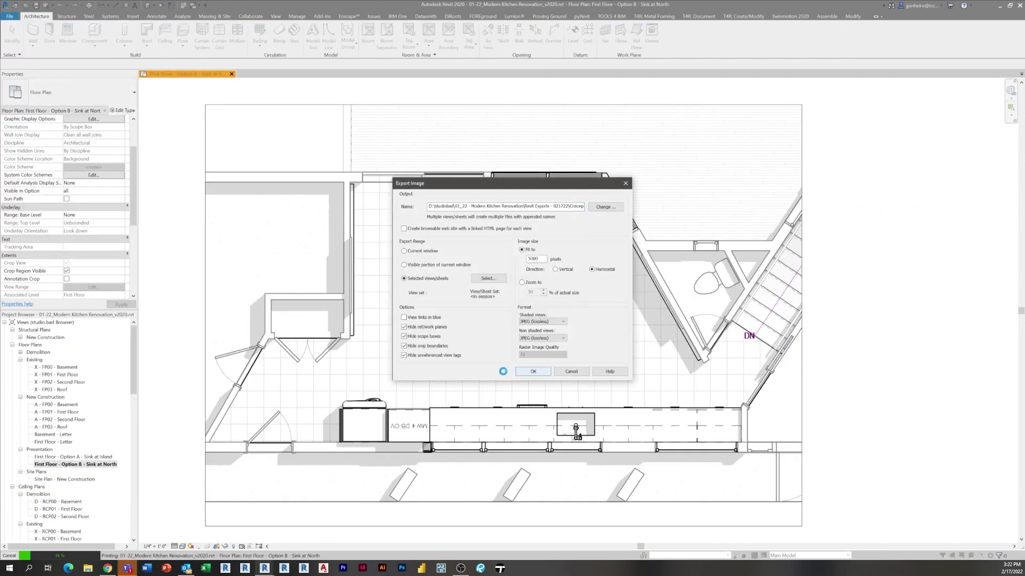
click(88, 569)
click(136, 460)
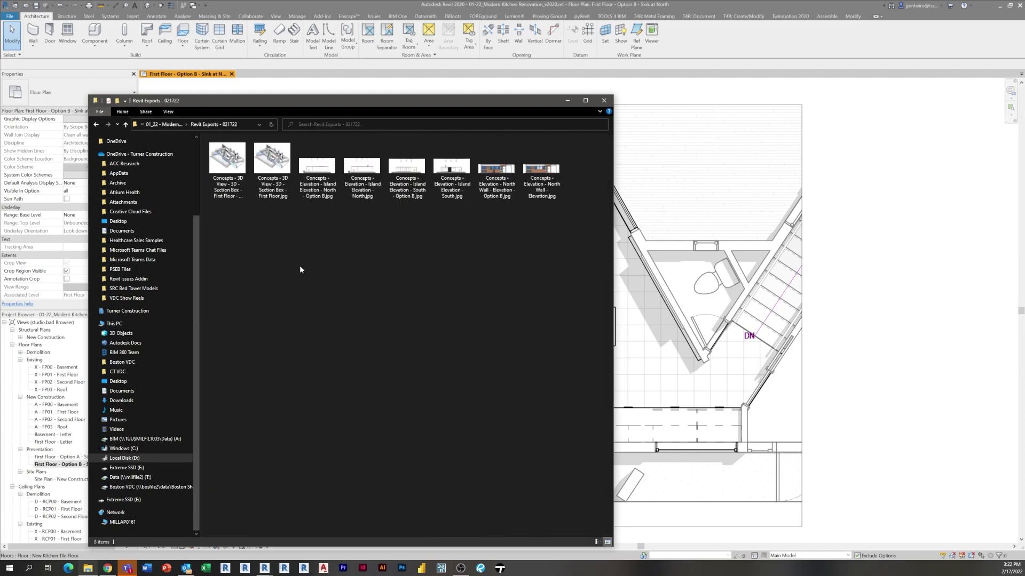
double_click(359, 164)
key(Right)
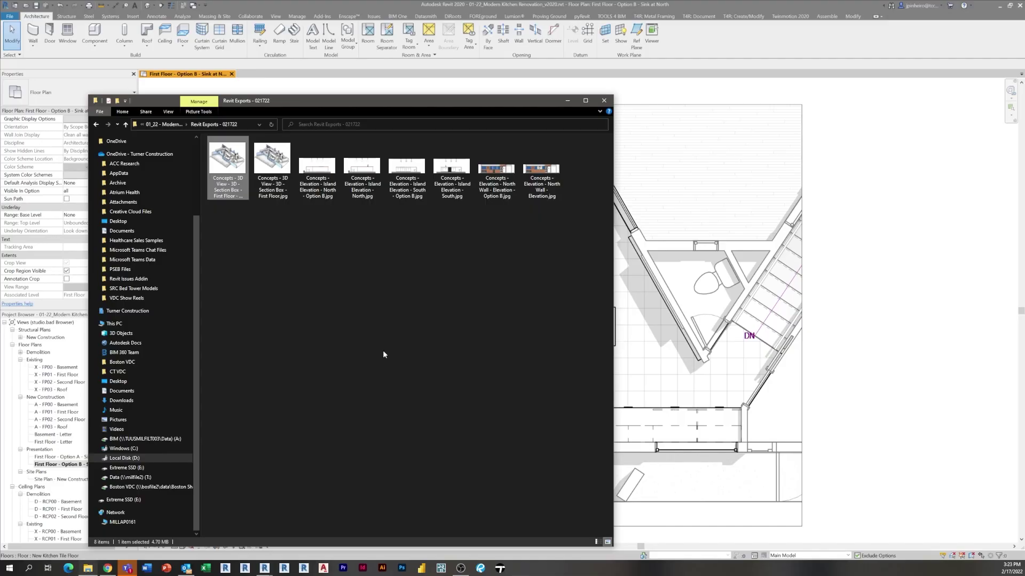